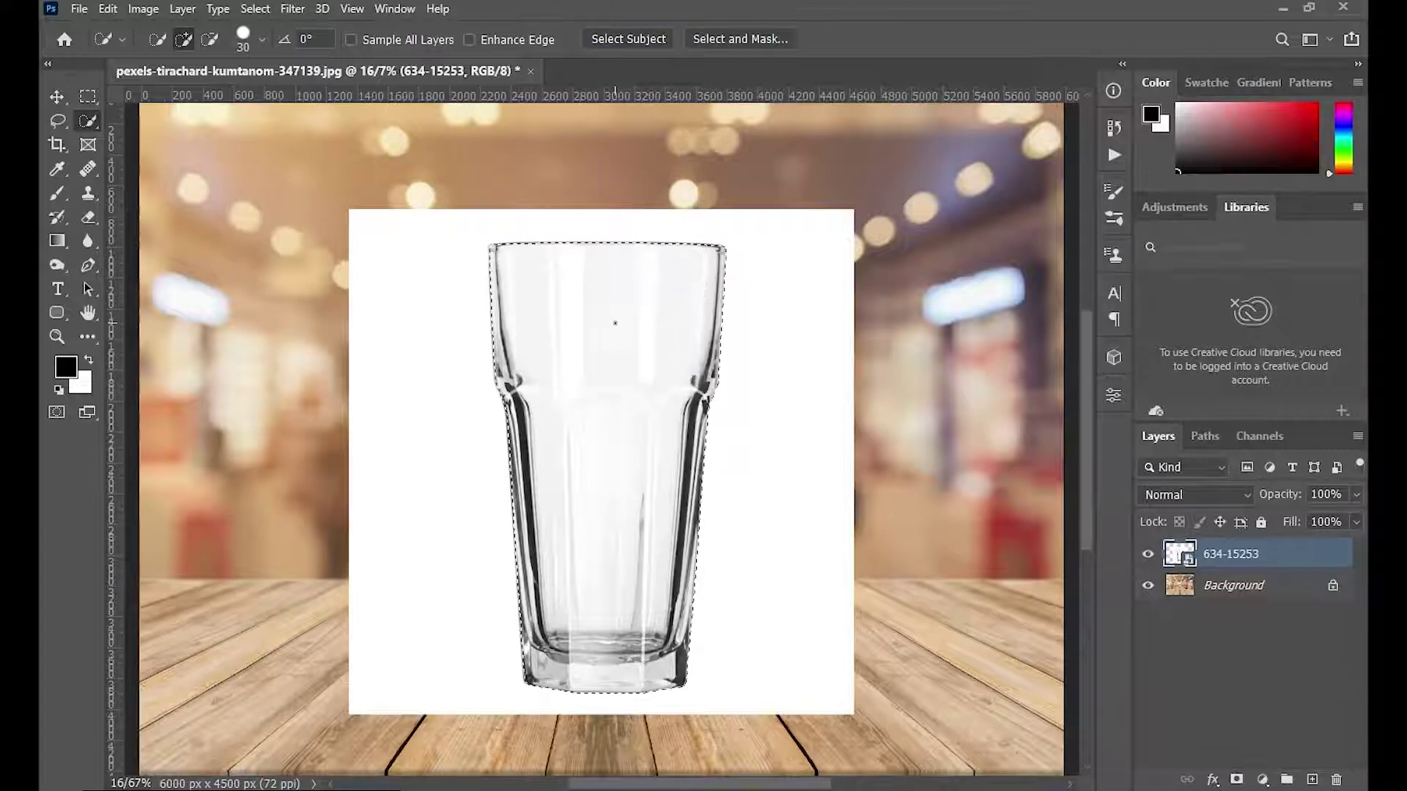
Mask the glass layer with the active selection and duplicate the masked layer
left_click(1237, 780)
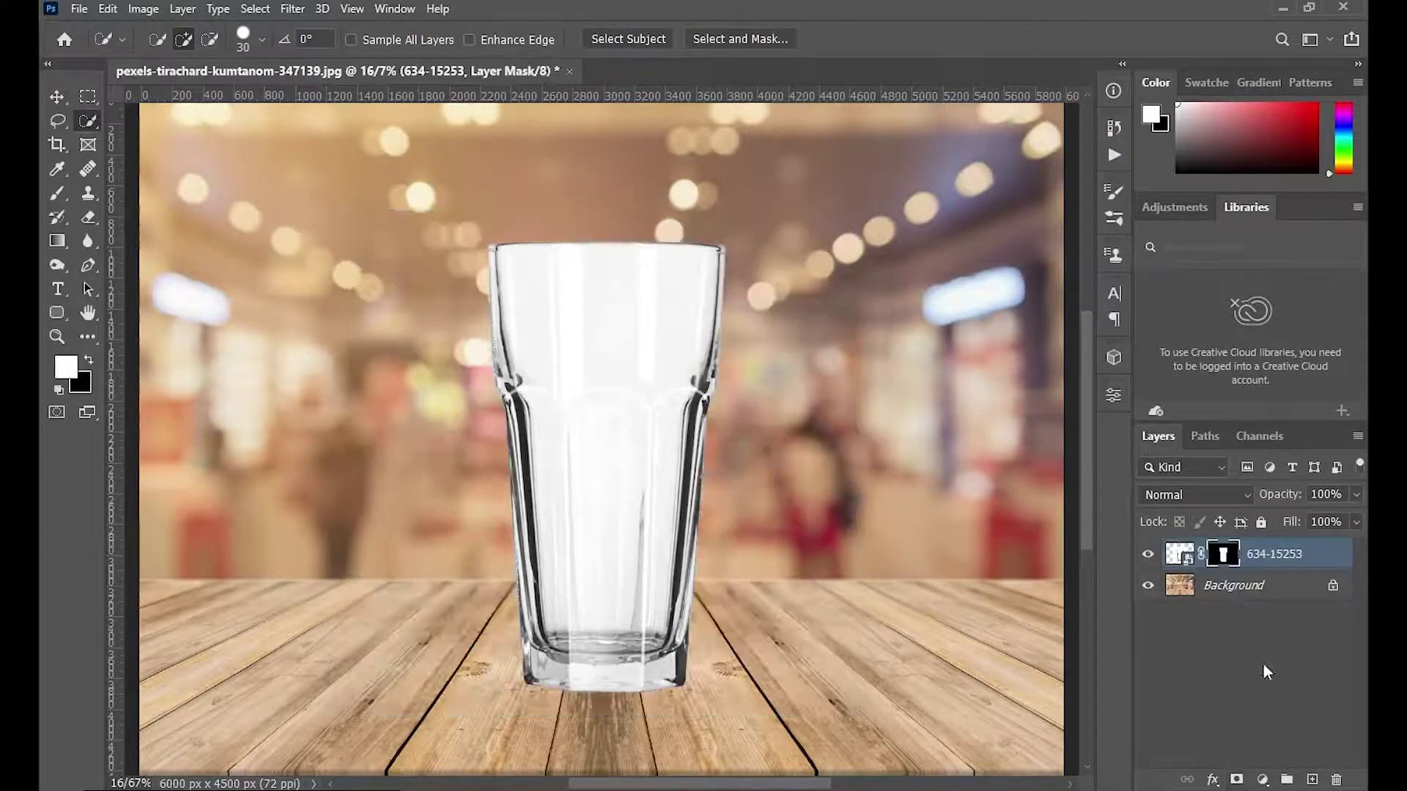
left_click_drag(1276, 558, 1312, 781)
key("x")
Set the lower glass layer's blend mode to Multiply and the upper copy's blend mode to Lighter Color
left_click(1257, 589)
left_click(1198, 496)
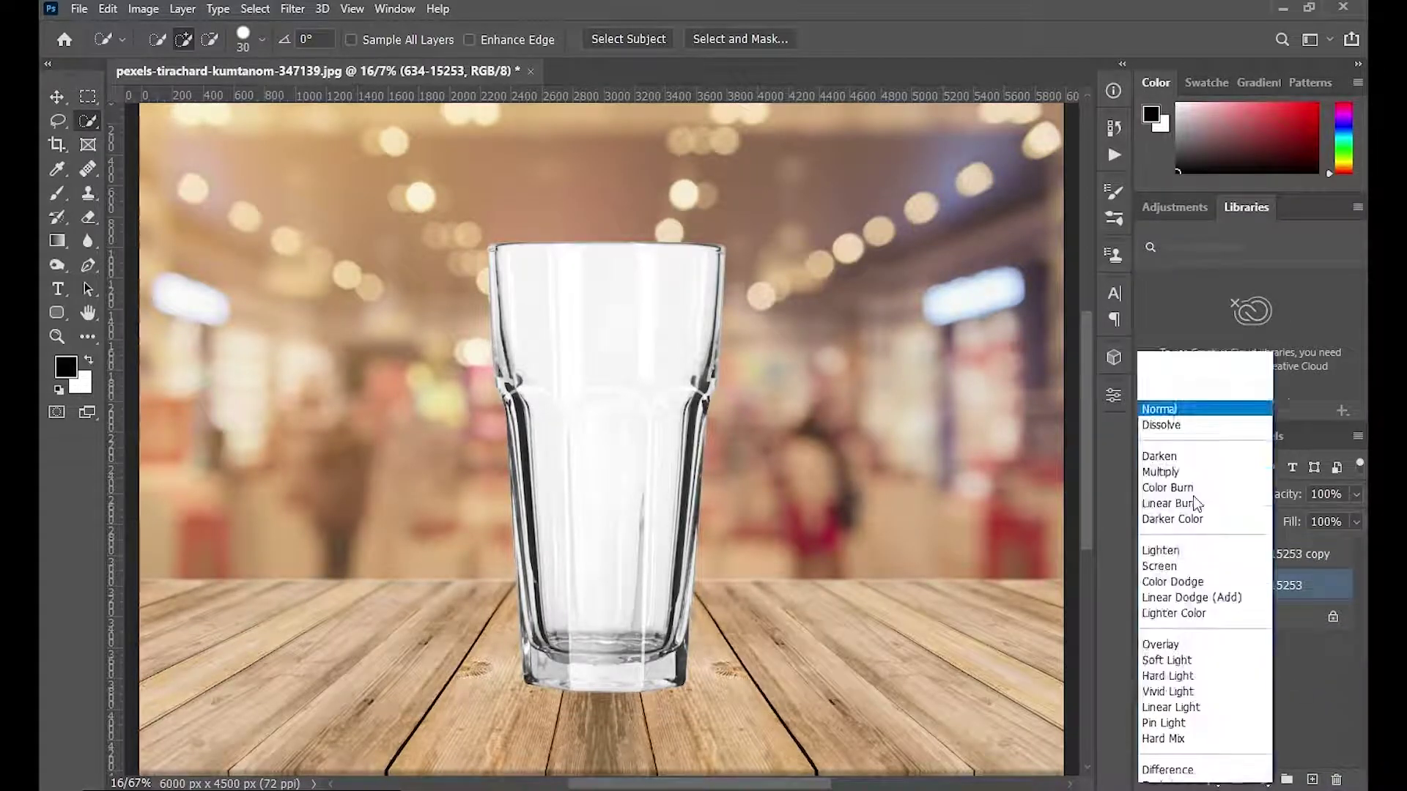
left_click(1165, 350)
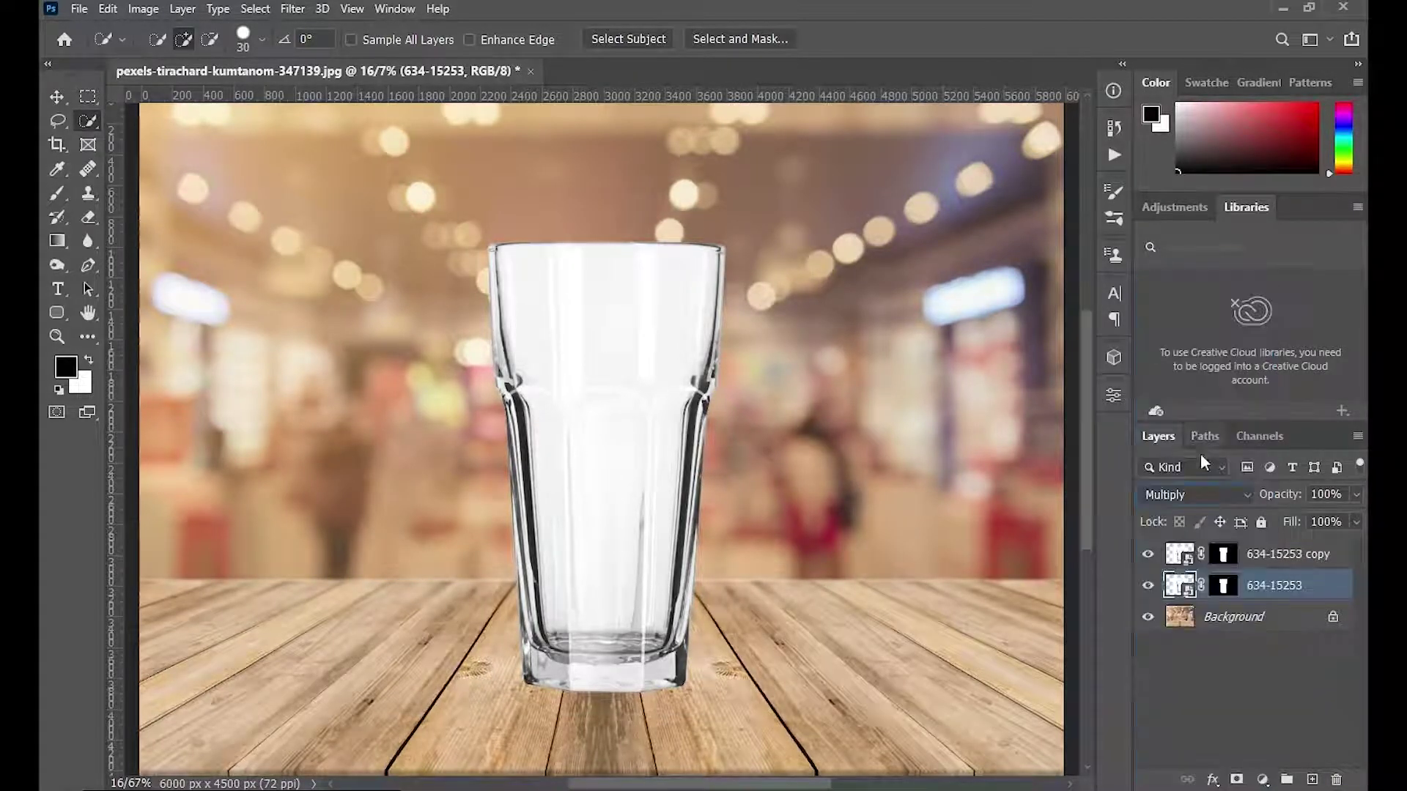
left_click(1253, 563)
left_click(1204, 502)
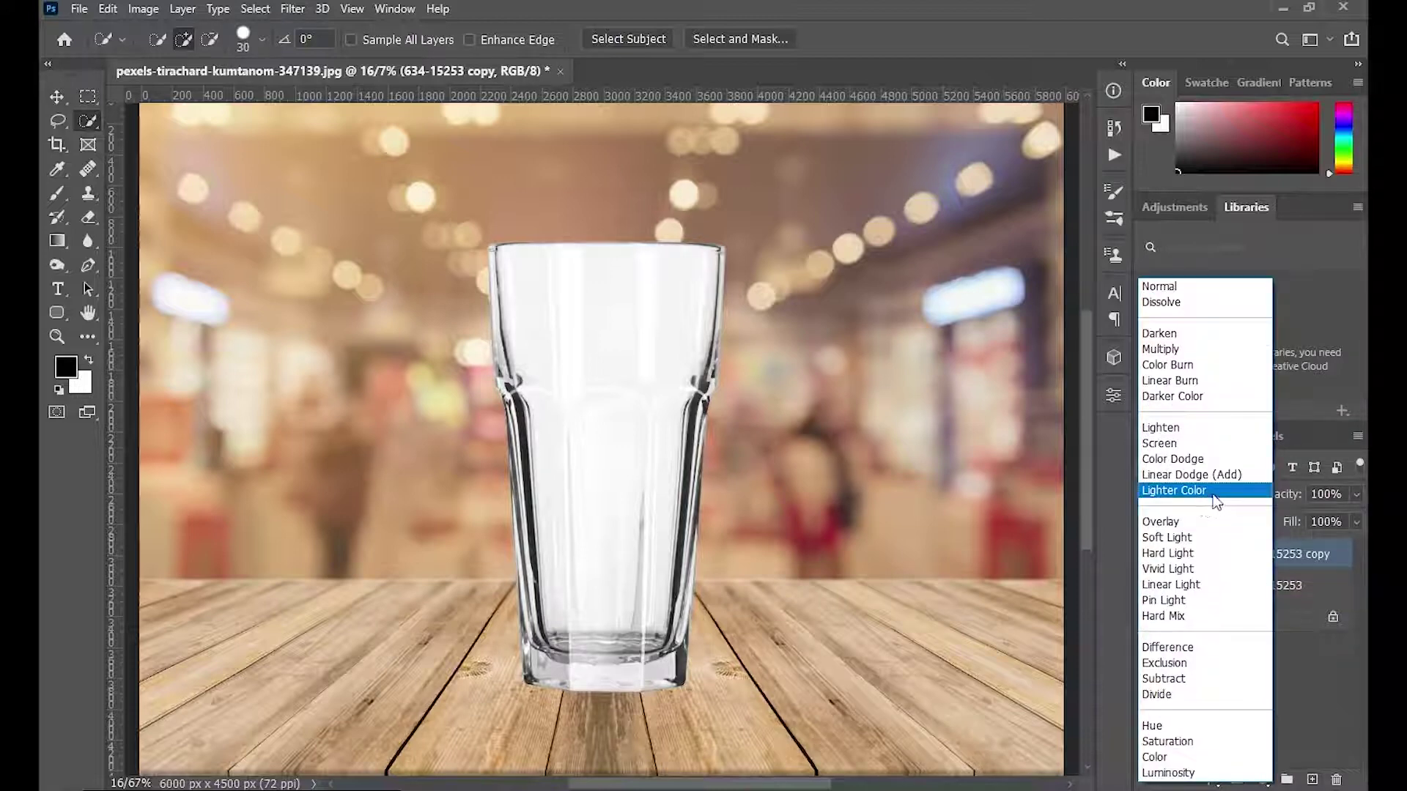
left_click(1206, 496)
Add a gradient fill layer directly above the lower glass layer and clip it to that layer
left_click(1270, 590)
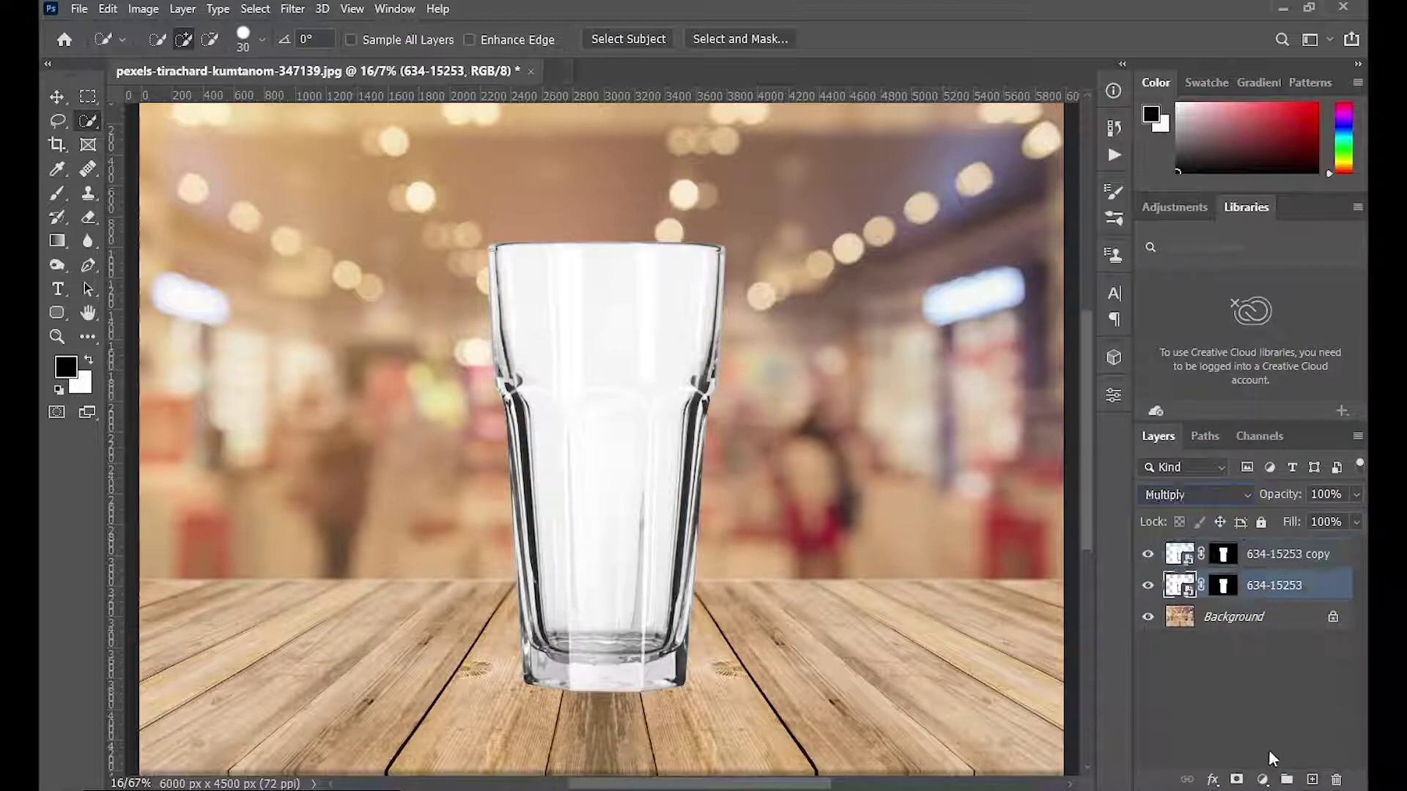
left_click(1263, 780)
left_click(1278, 472)
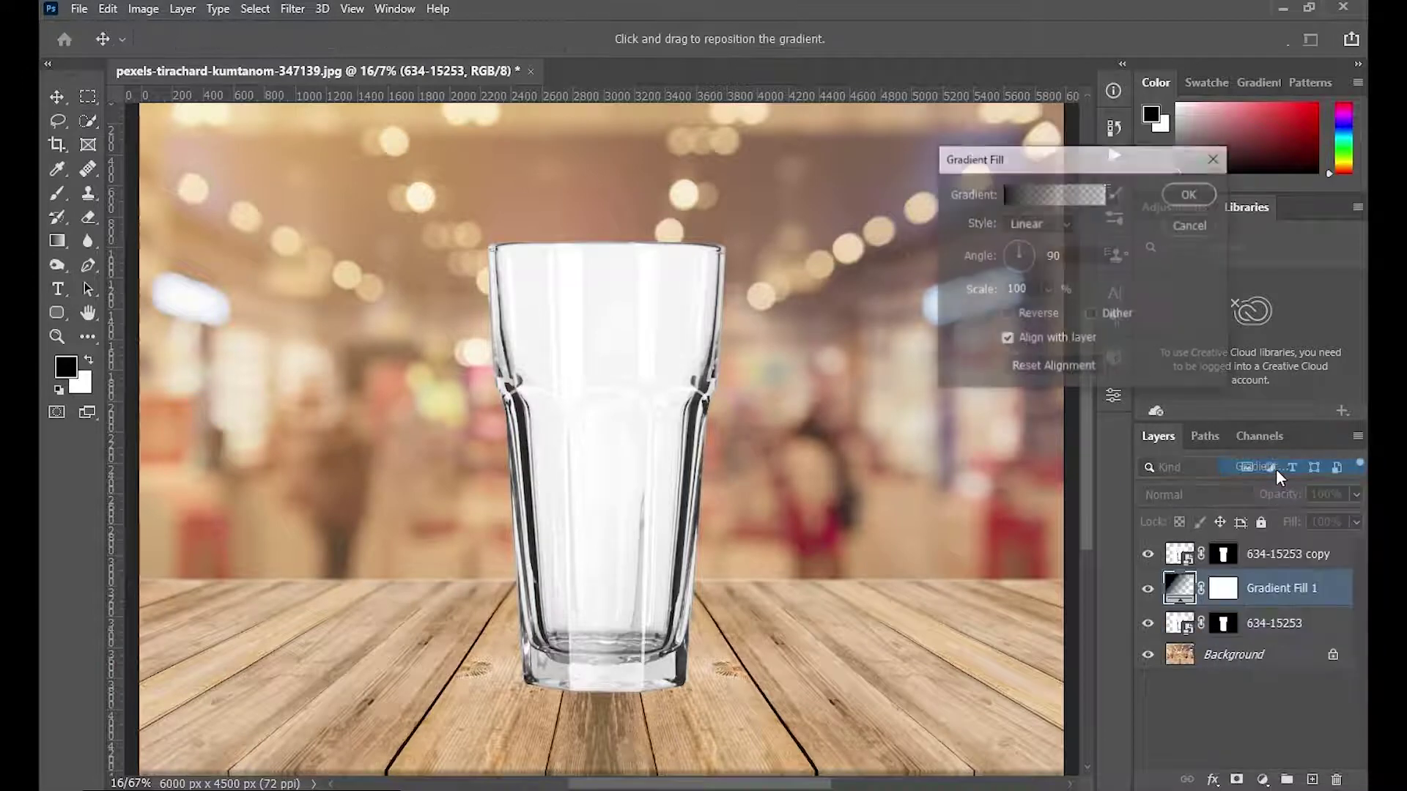
key("Return")
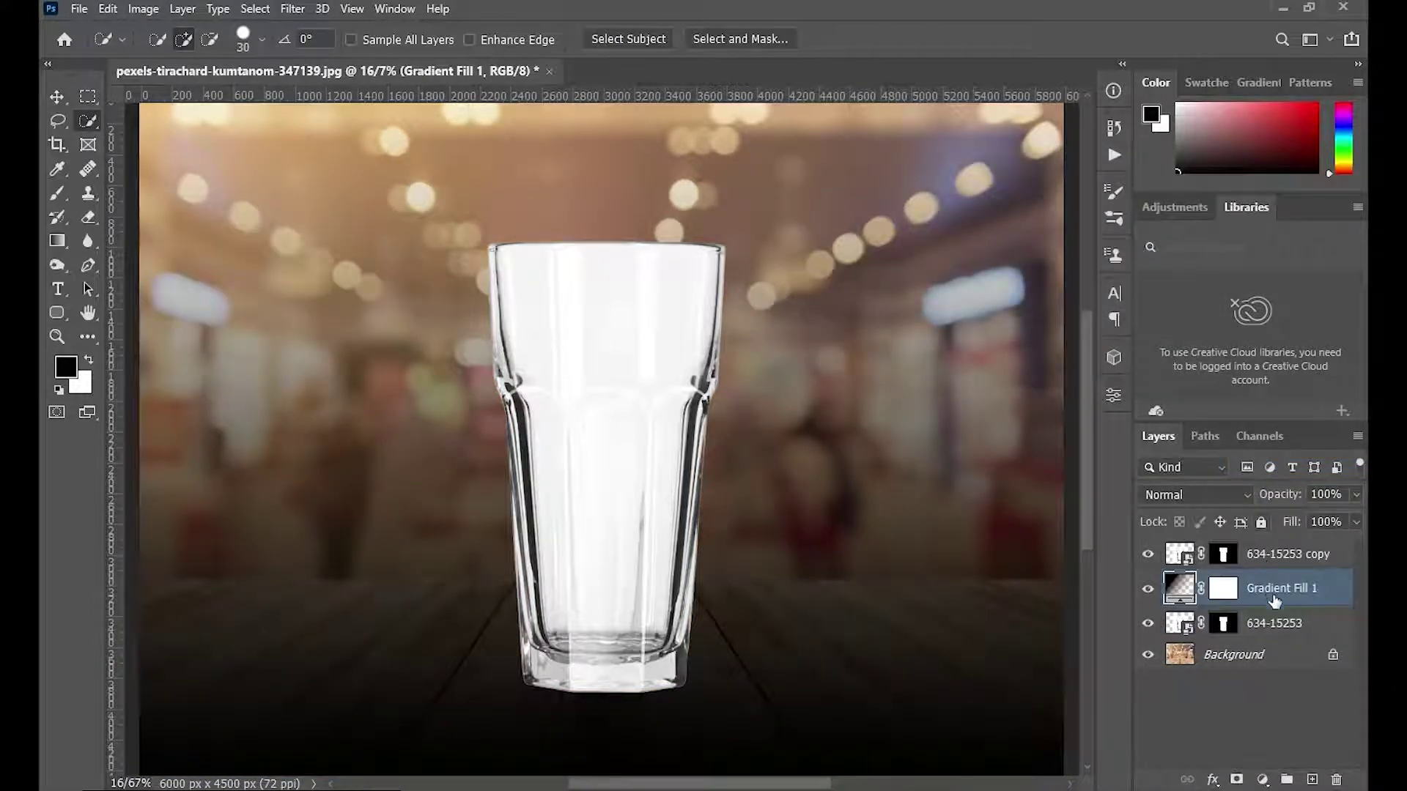
right_click(1272, 595)
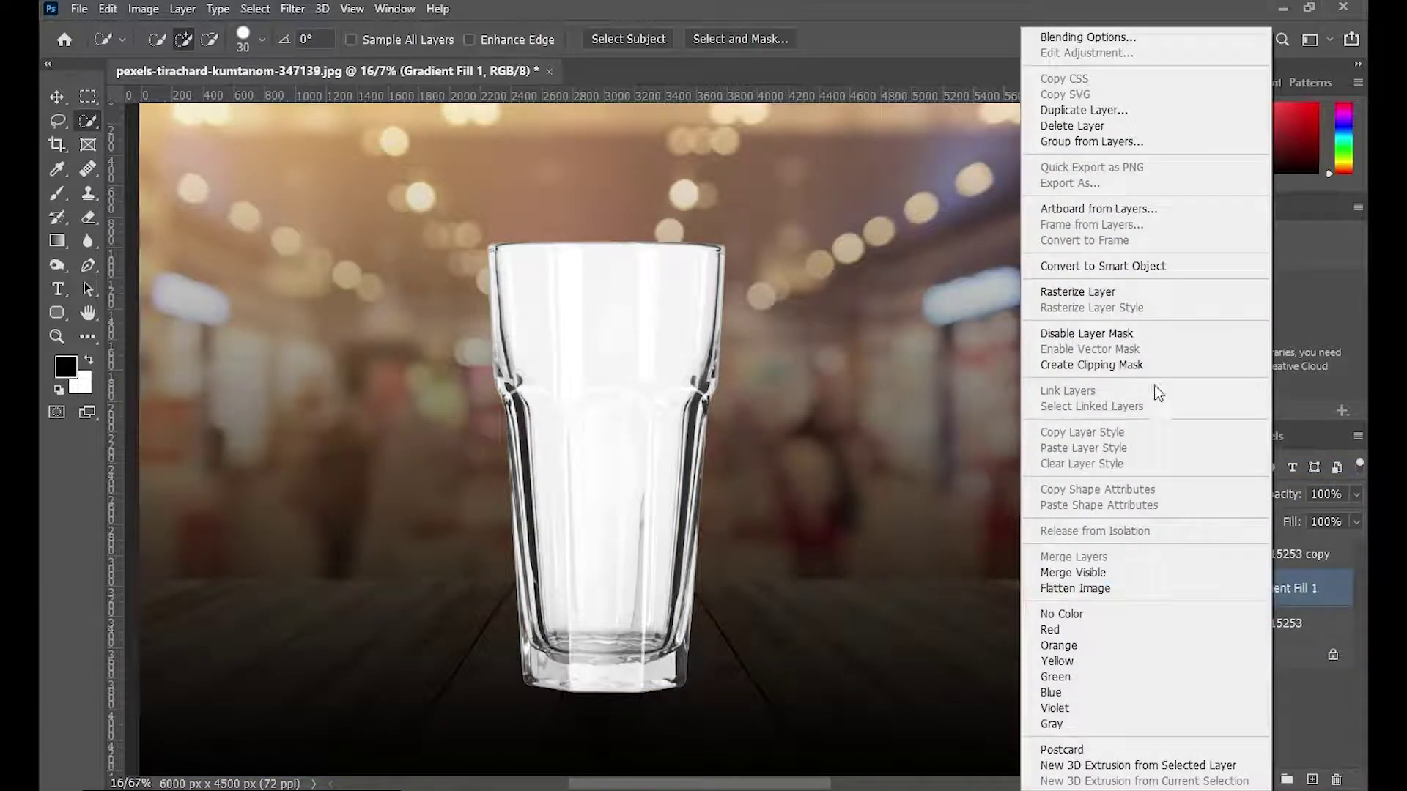
left_click(1144, 373)
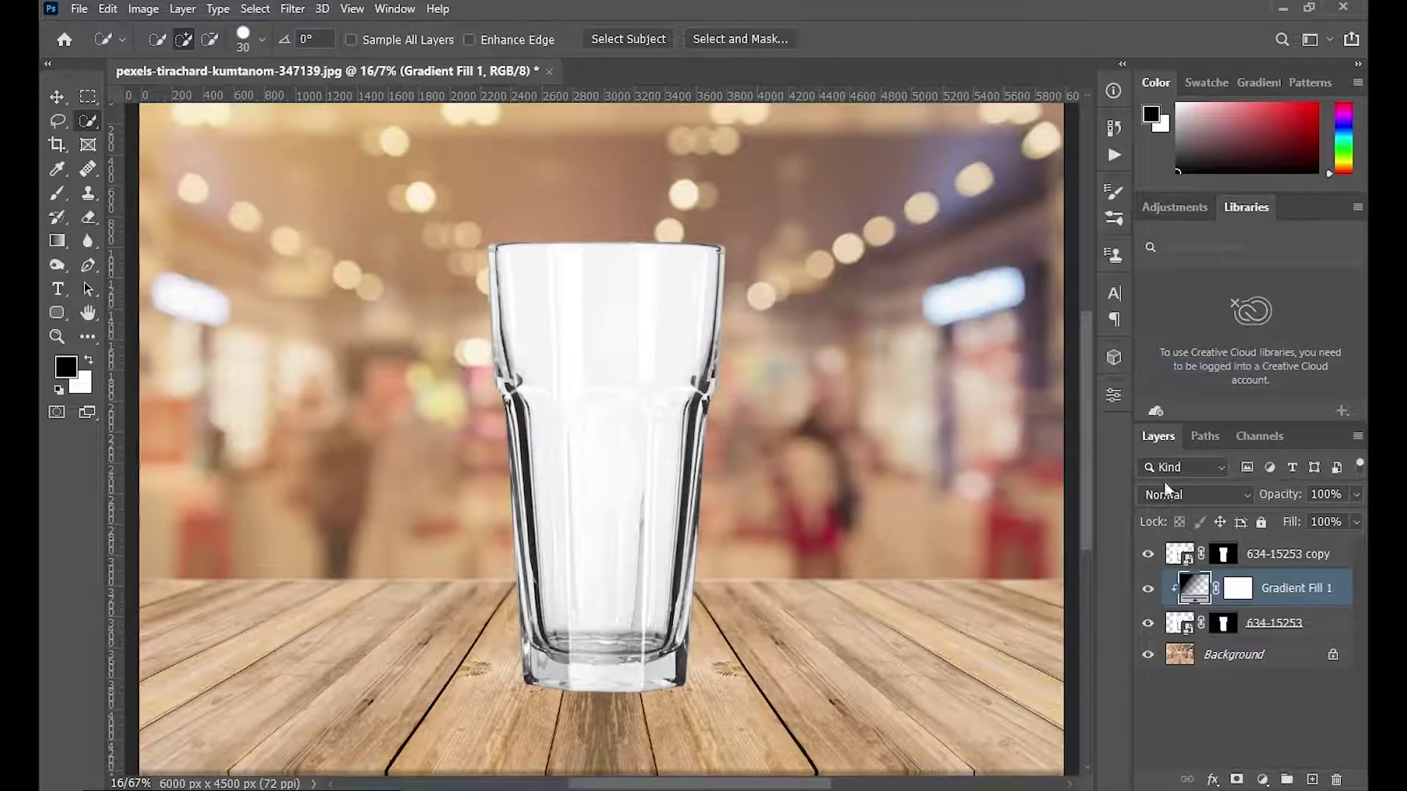
Change the gradient fill's end color stop to white and set its end opacity stop to 100%
double_click(1193, 586)
left_click(1052, 197)
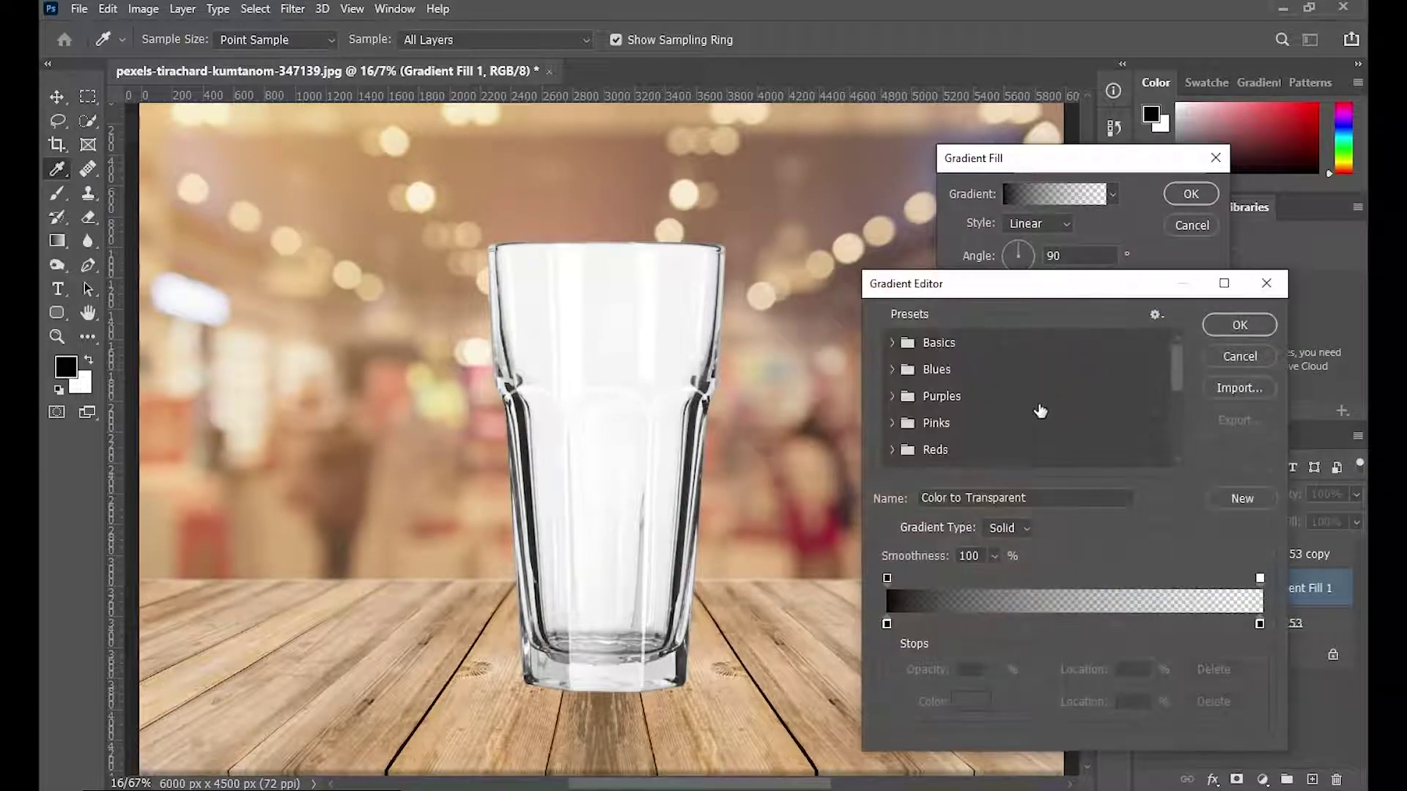
left_click(1260, 626)
left_click(970, 703)
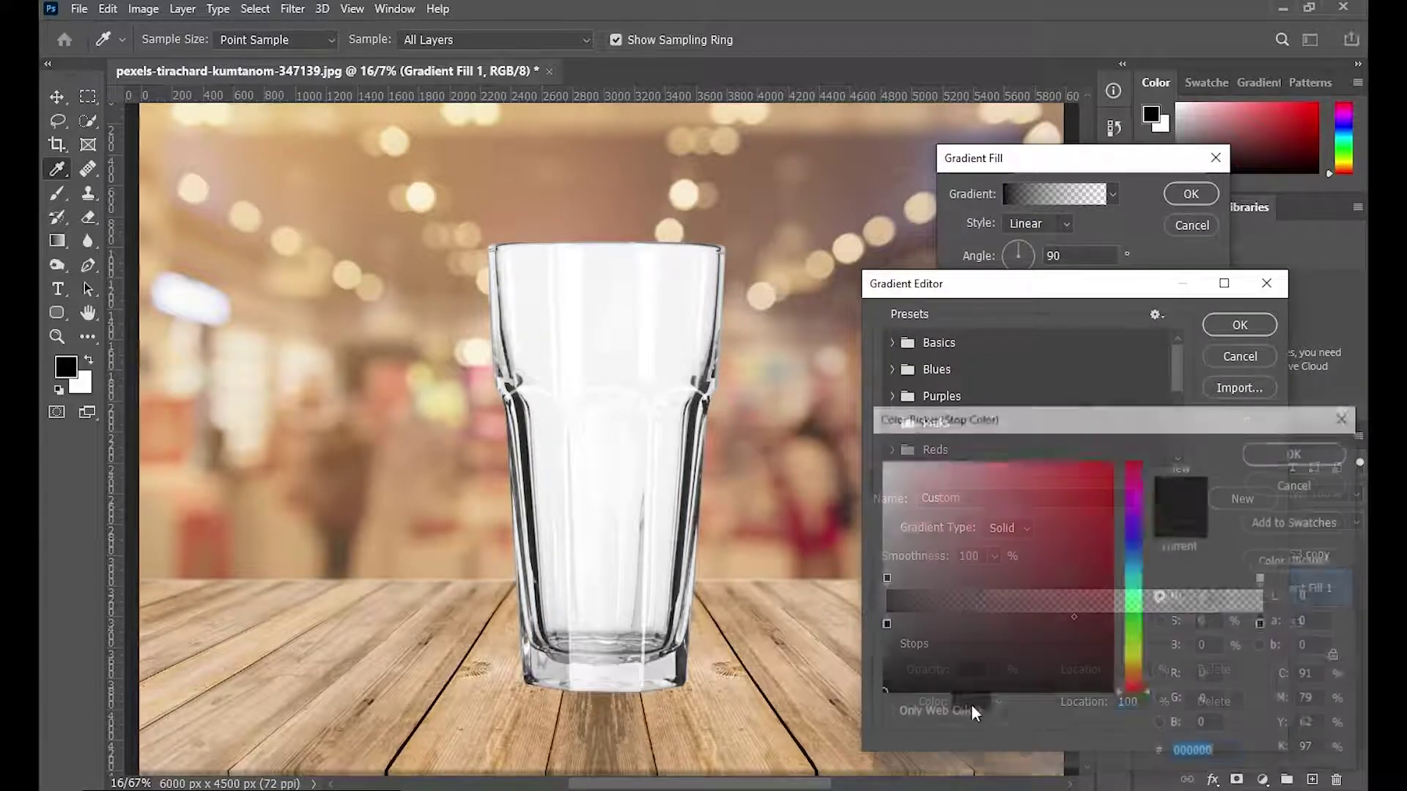
left_click_drag(945, 579, 740, 323)
left_click(1296, 452)
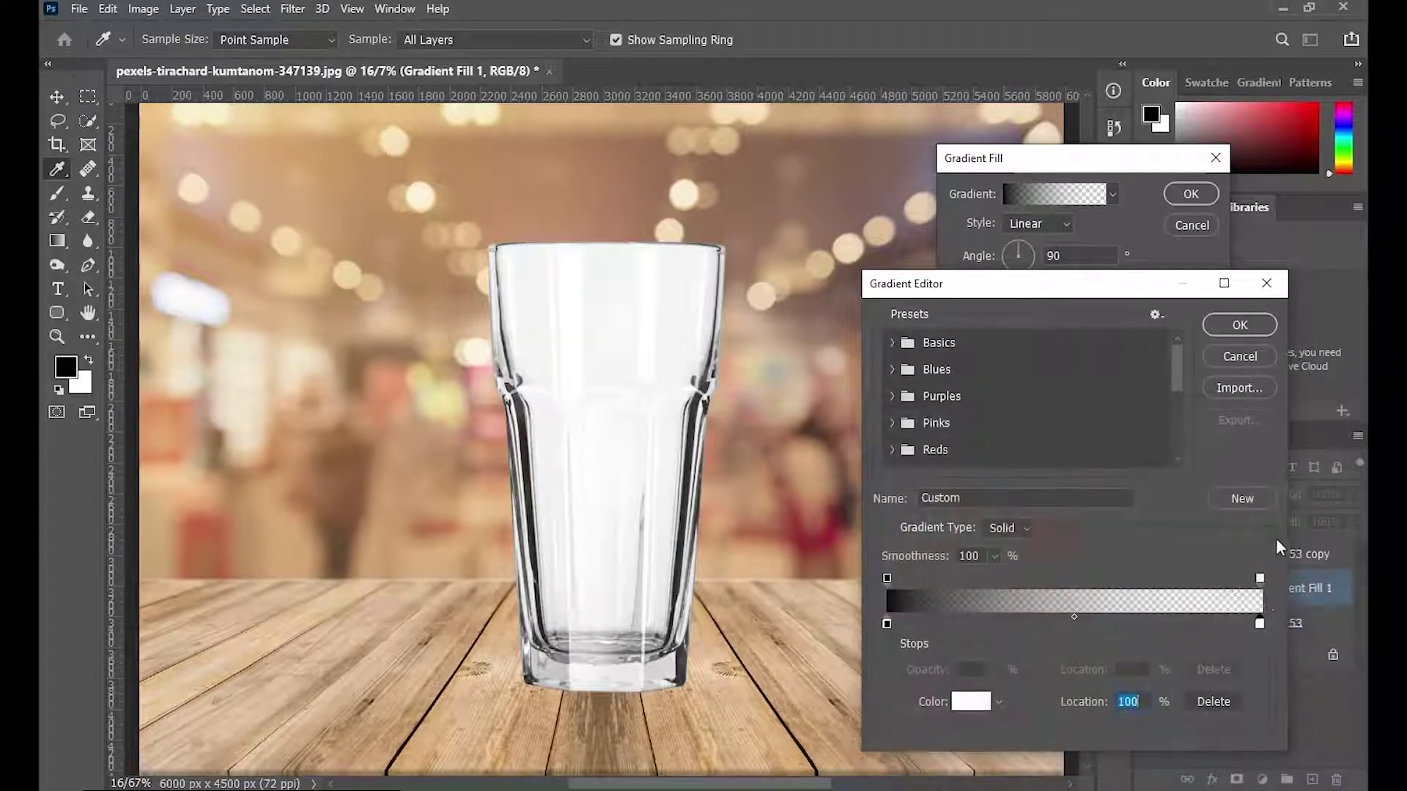
left_click(1260, 580)
type("100")
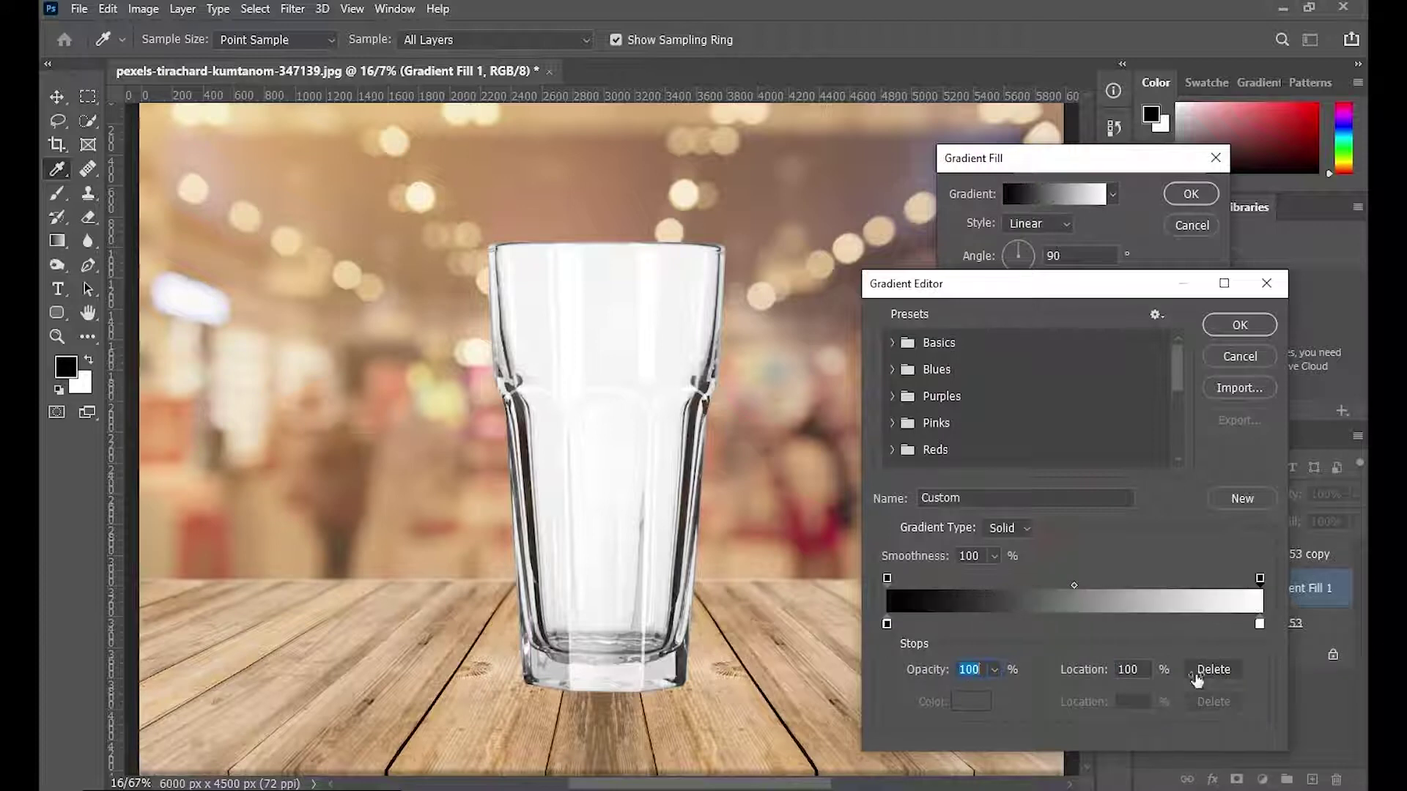
Change the gradient's start color stop to the dark brown 251400
left_click(886, 624)
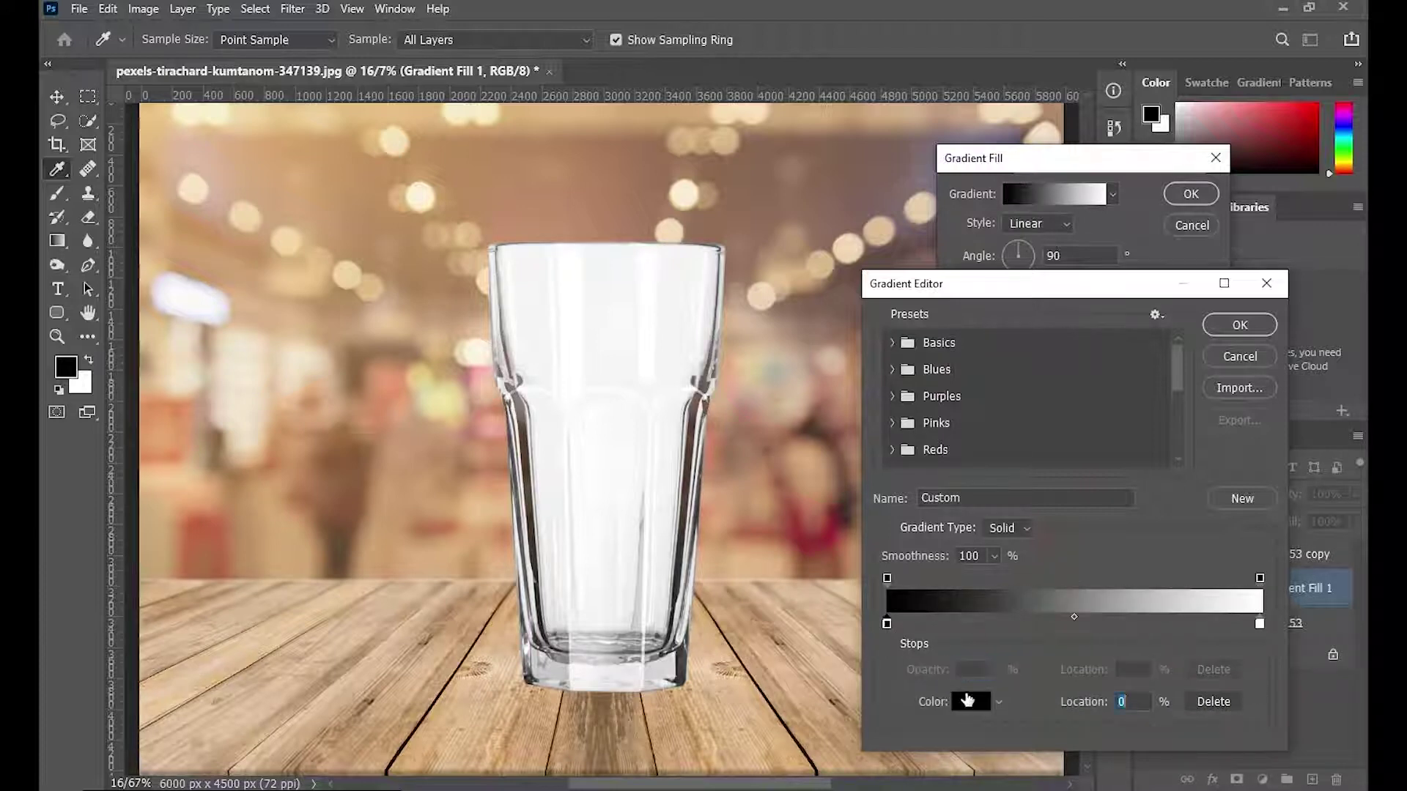
left_click(970, 702)
mouse_move(1135, 679)
left_mouse_down()
mouse_move(1110, 648)
mouse_move(1172, 649)
mouse_move(1175, 663)
left_mouse_up()
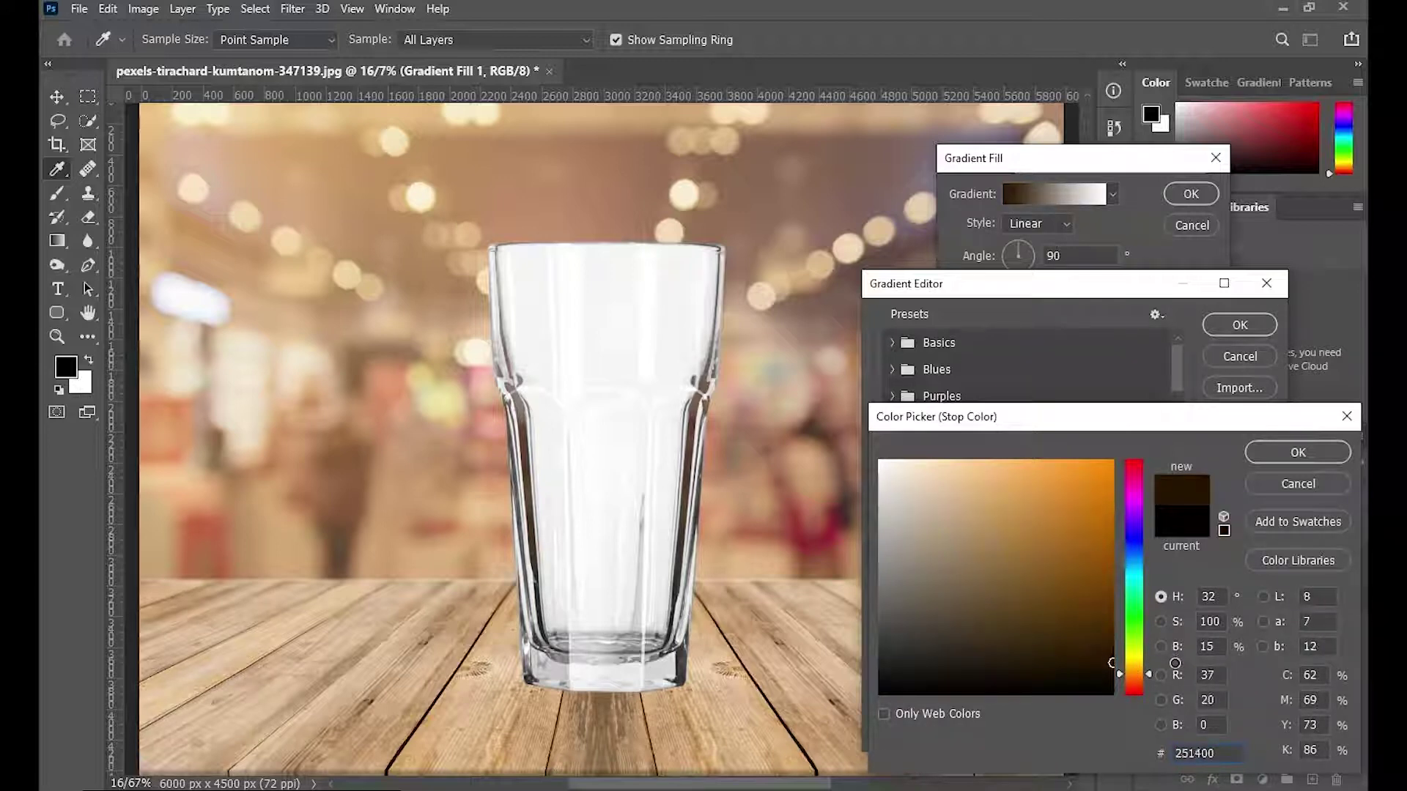
left_click(1298, 453)
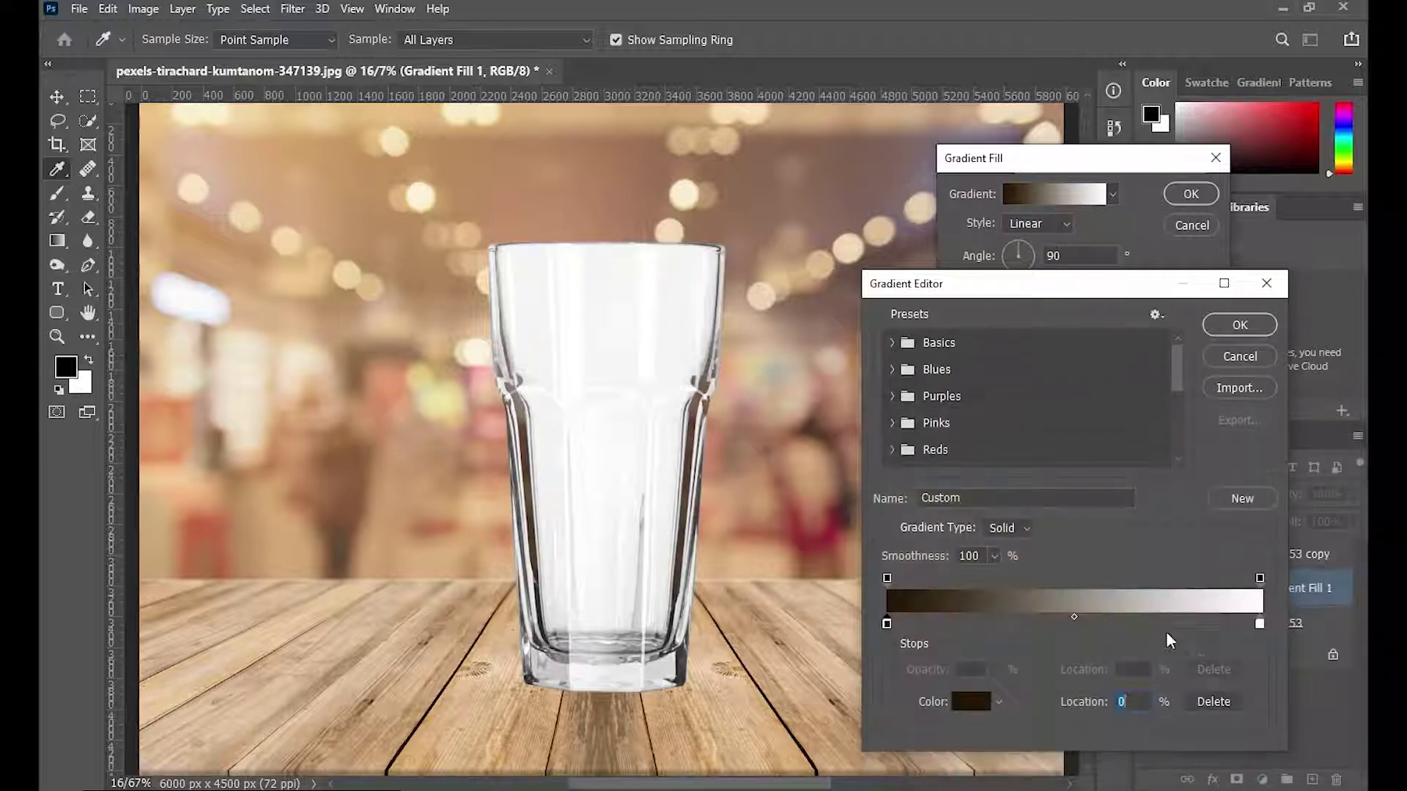
Add a light brown color stop at 50% to the gradient and set the gradient fill's blend mode to Soft Light
left_click(1074, 627)
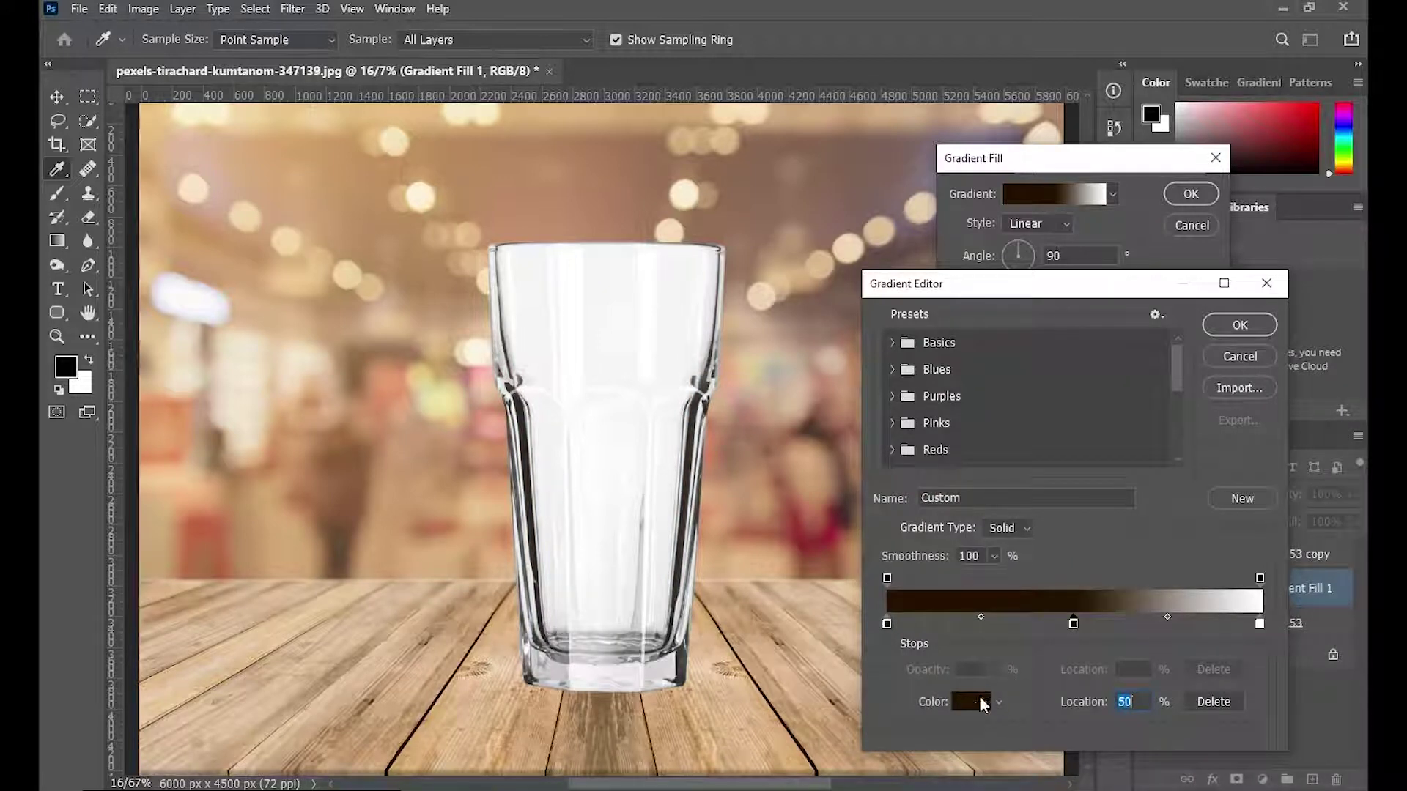
left_click(980, 700)
mouse_move(1011, 597)
left_mouse_down()
mouse_move(1015, 577)
mouse_move(996, 562)
left_mouse_up()
left_click(1336, 422)
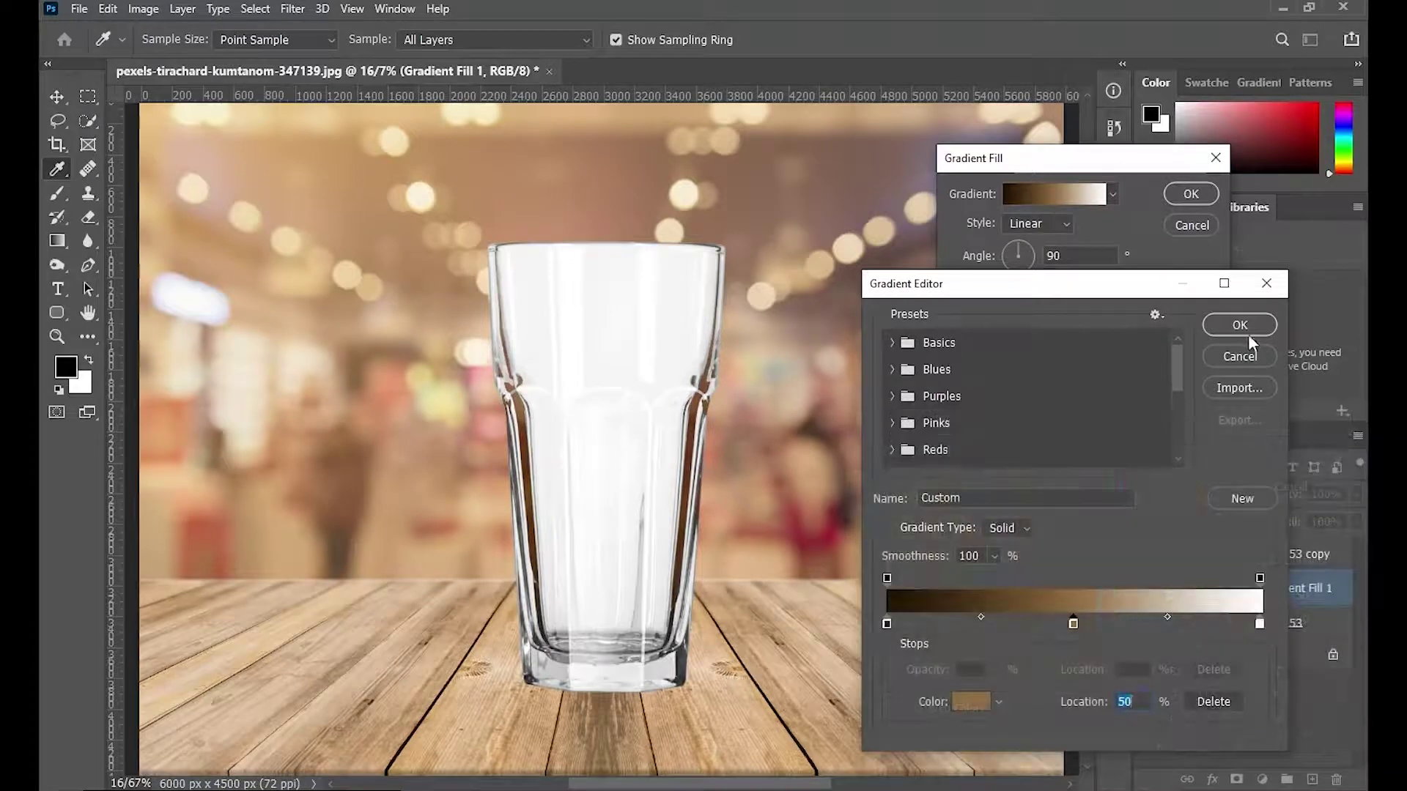
left_click(1245, 331)
left_click(1190, 194)
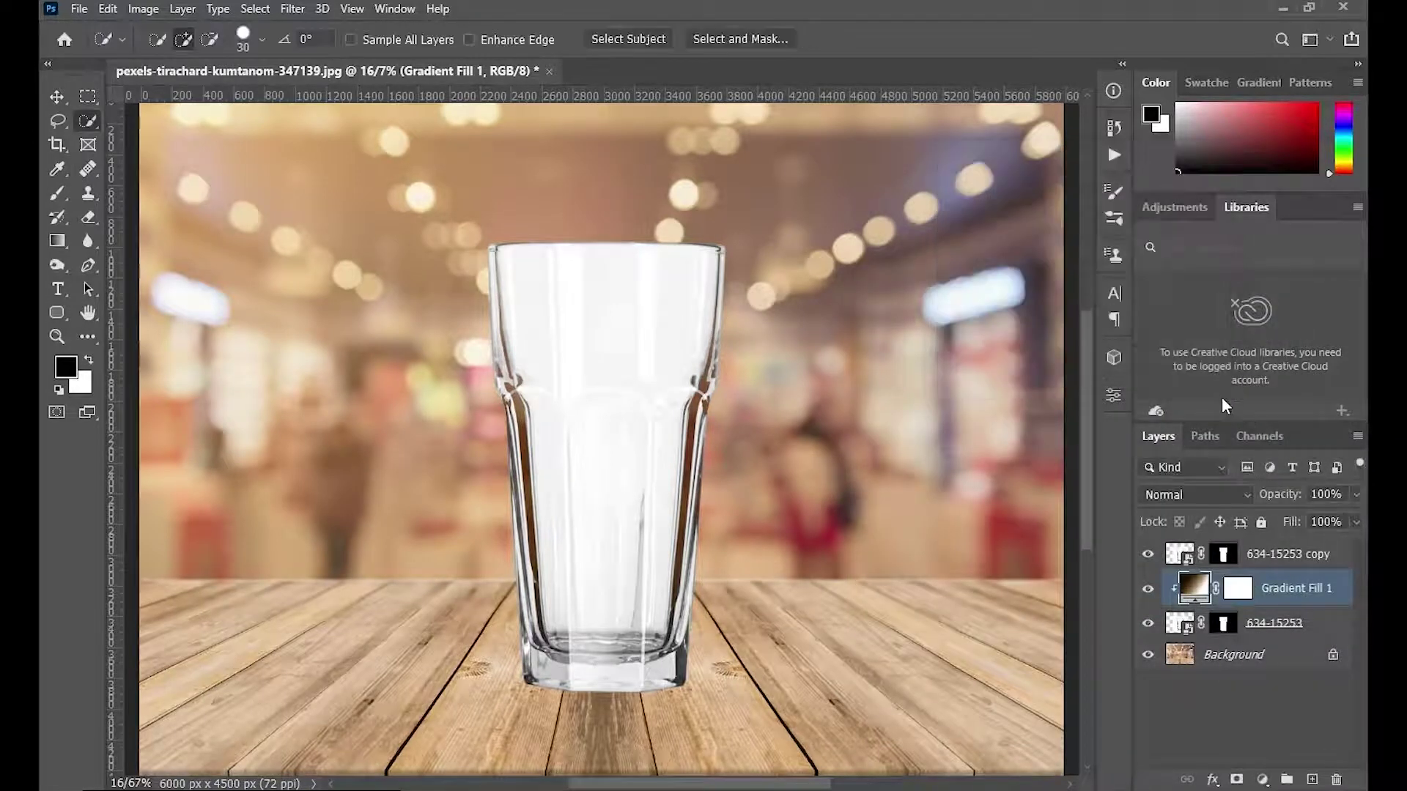
left_click(1219, 494)
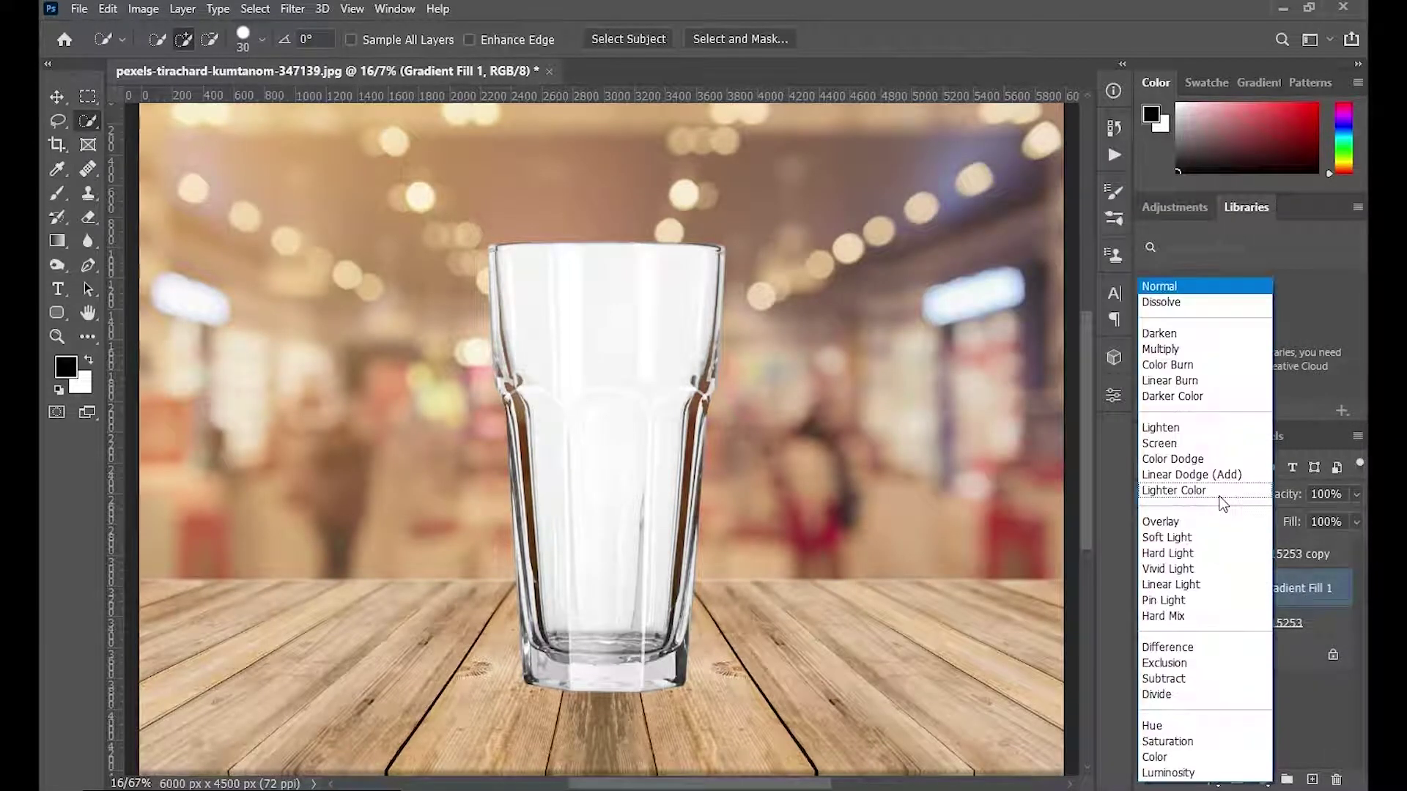
left_click(1221, 543)
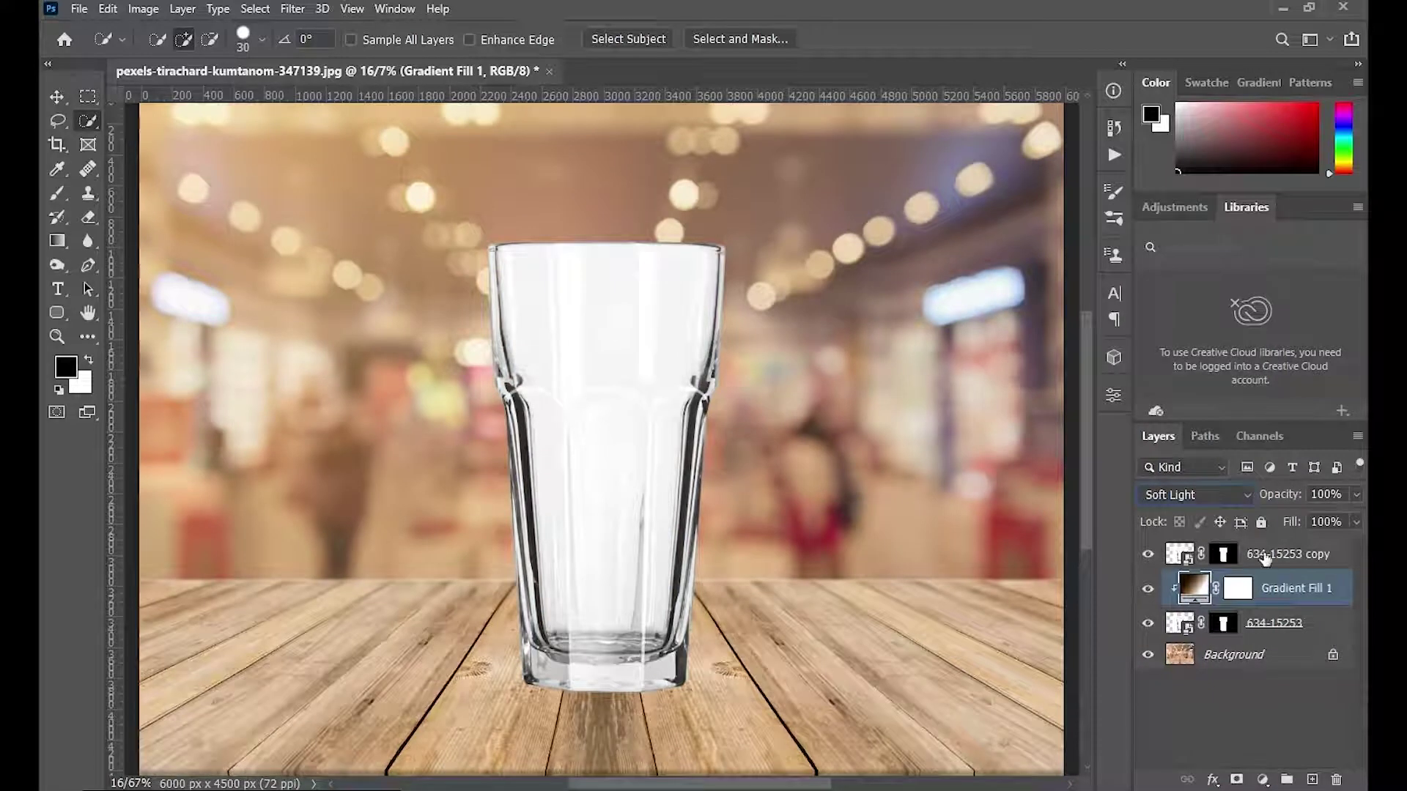
In the upper glass copy's blending options, split the This Layer black slider to 243 / 255 and set the opacity to 22%
left_click(1266, 559)
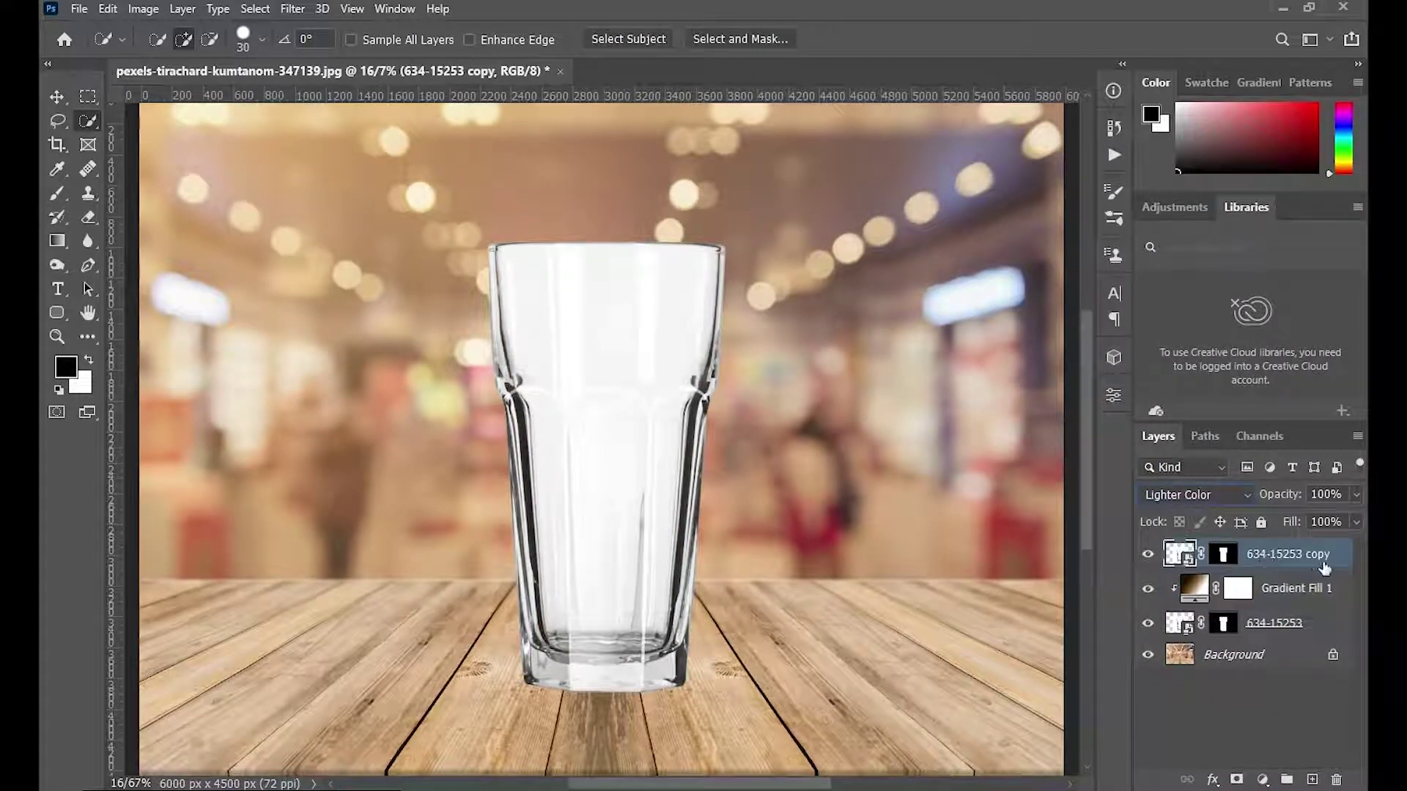
left_click(1216, 782)
left_click(1253, 610)
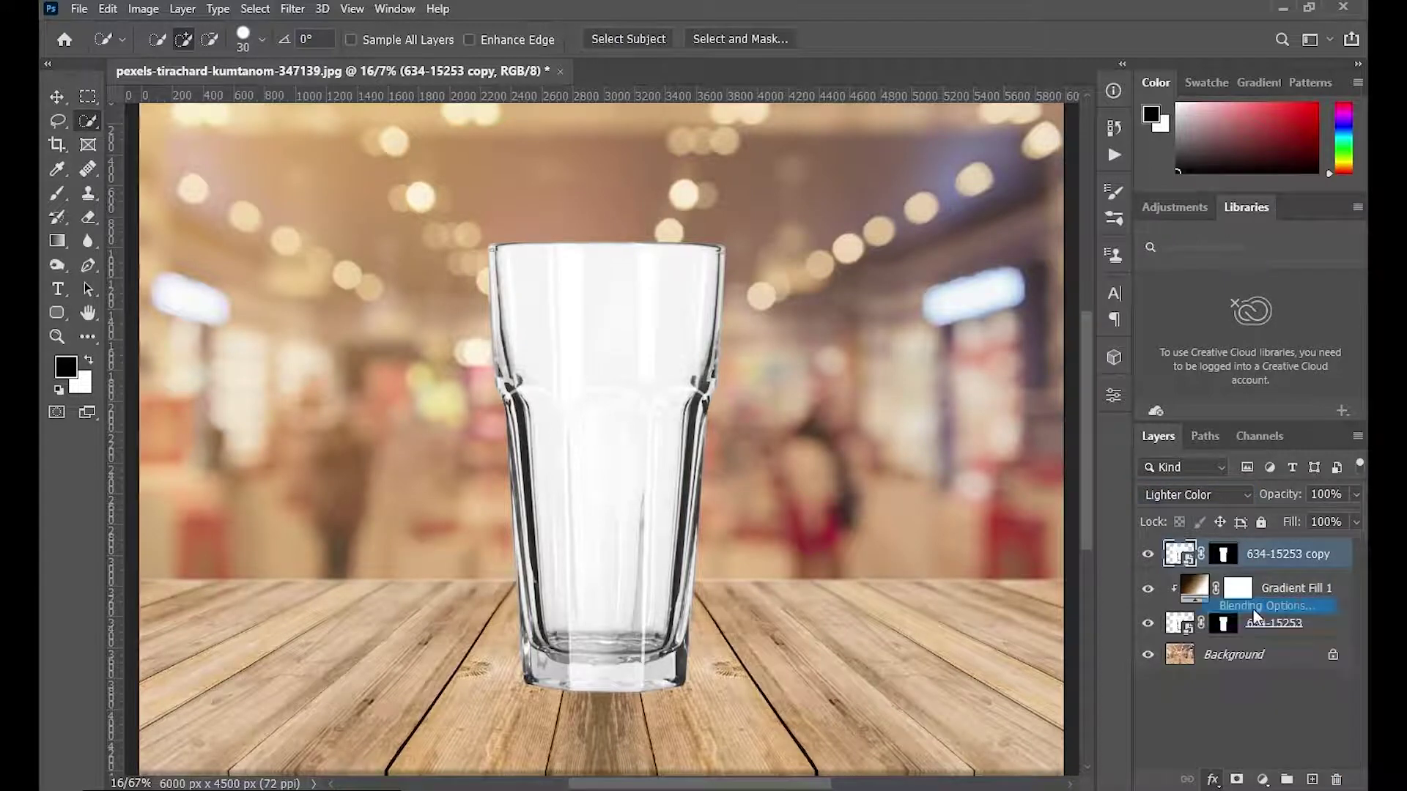
left_click_drag(1014, 240, 1176, 223)
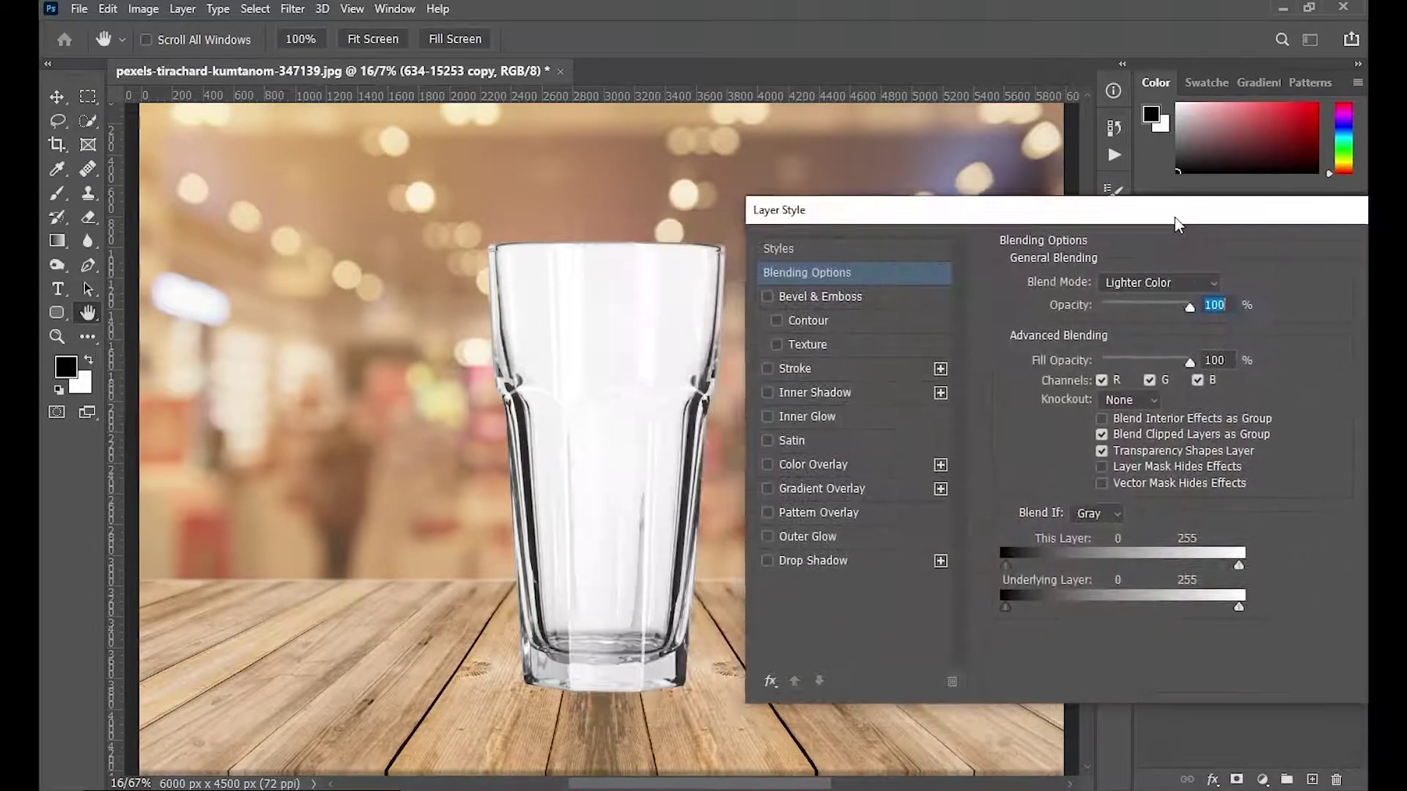
left_click_drag(1004, 564, 1149, 558)
left_click_drag(1151, 608, 1346, 613)
key("alt")
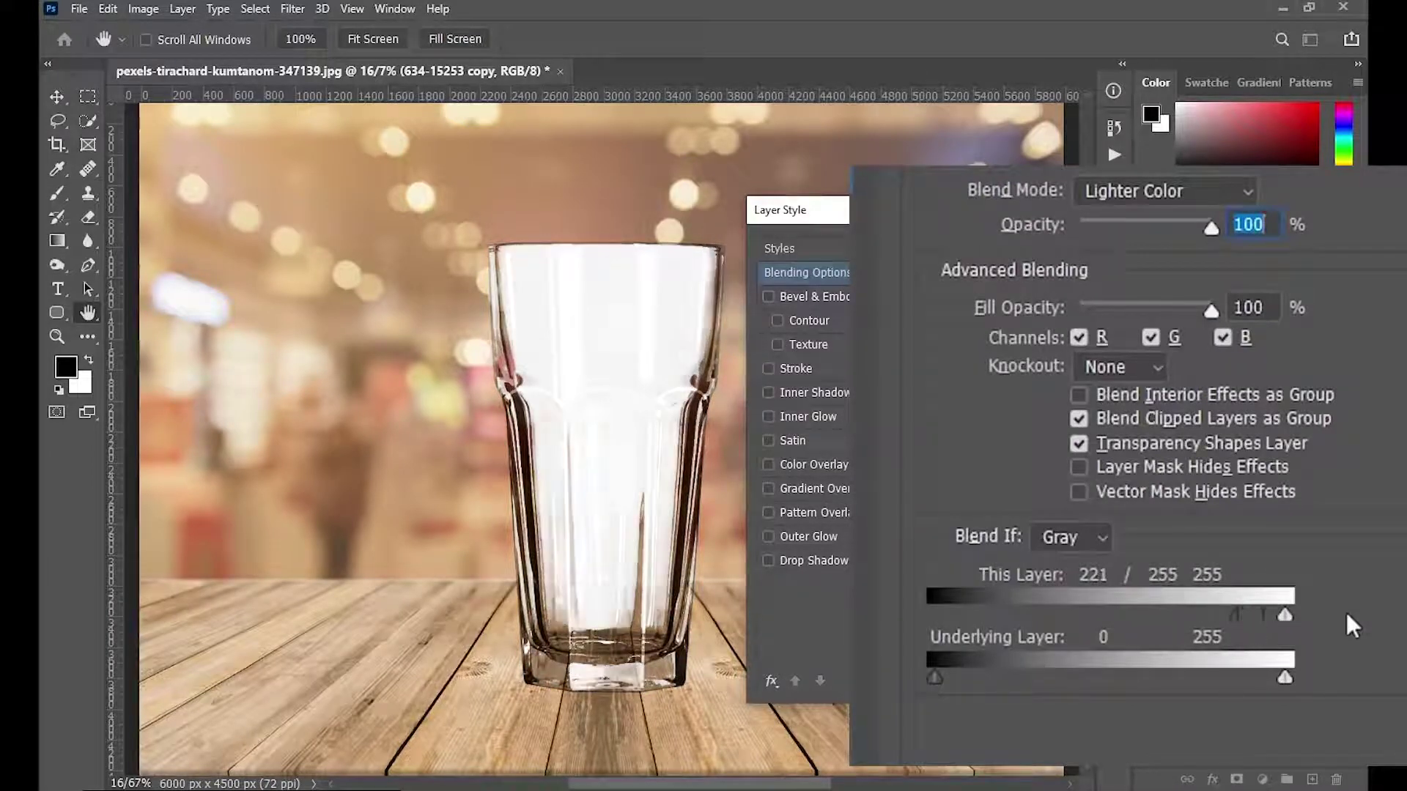
left_click_drag(1238, 615, 1268, 615)
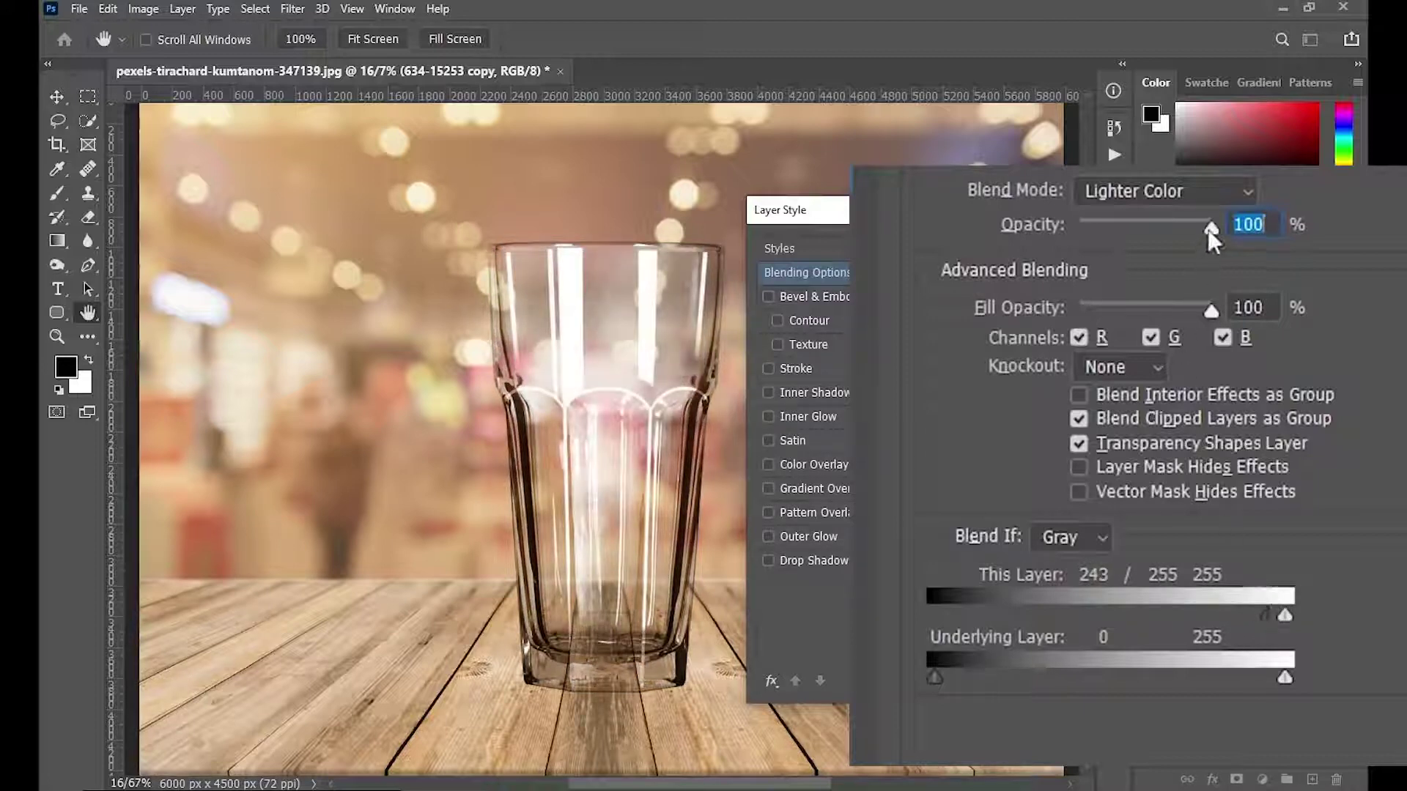
left_click_drag(1210, 229, 1110, 229)
key("Return")
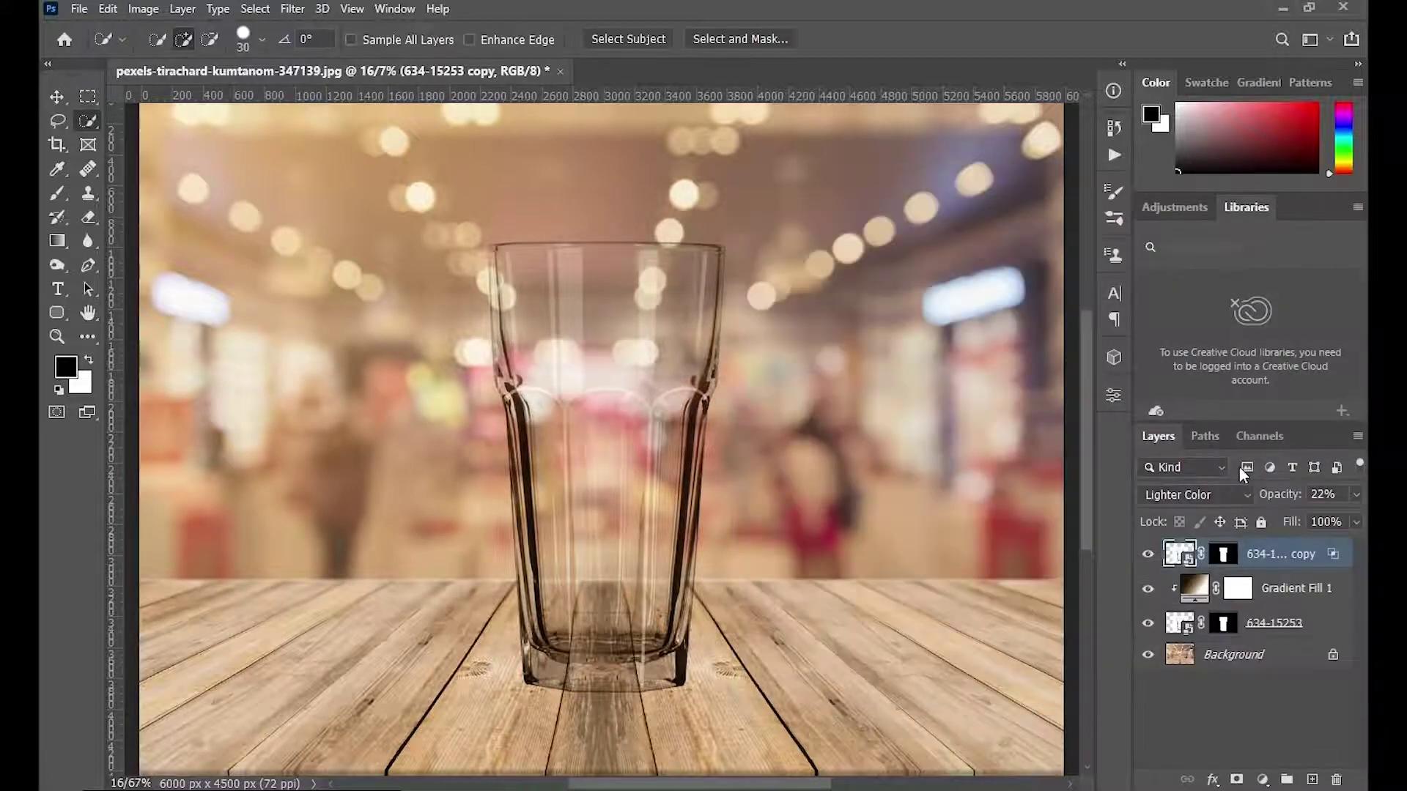
Group the two glass layers with the gradient fill and duplicate the group
left_click(1292, 588, "shift")
left_click(1291, 627, "shift")
left_click(1285, 781)
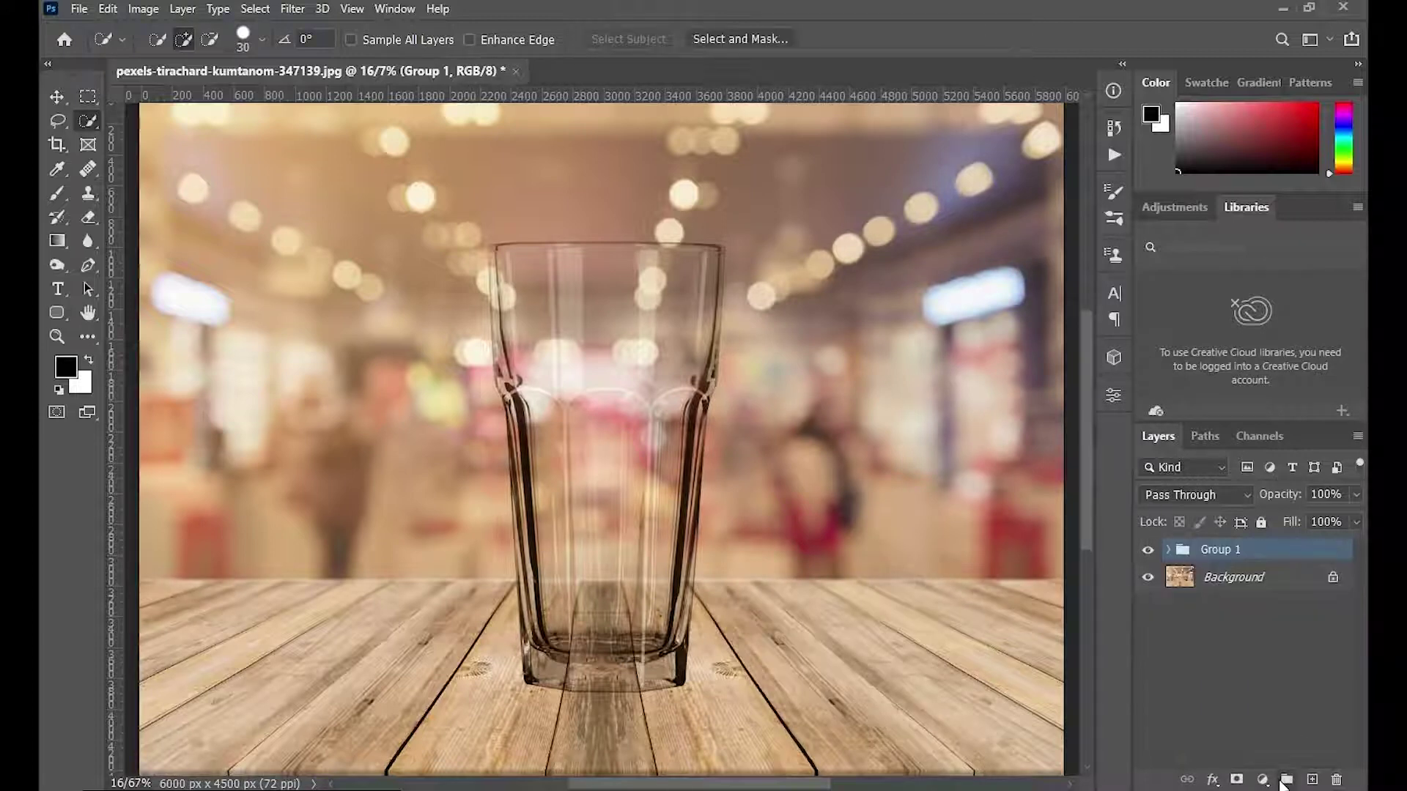
left_click_drag(1255, 555, 1312, 780)
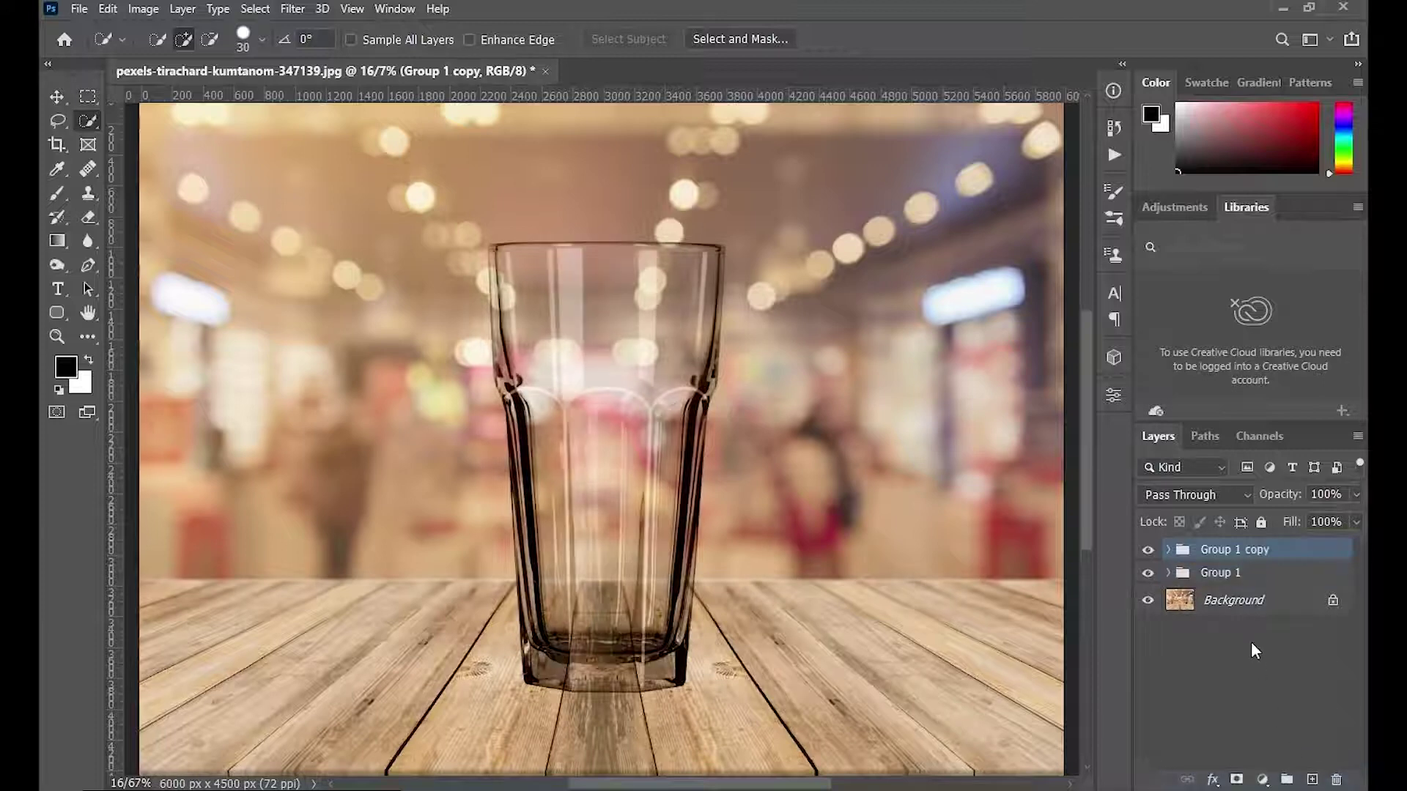
Lower the opacity of the Lighter Color glass layer inside the duplicated group to 11%
left_click(1169, 550)
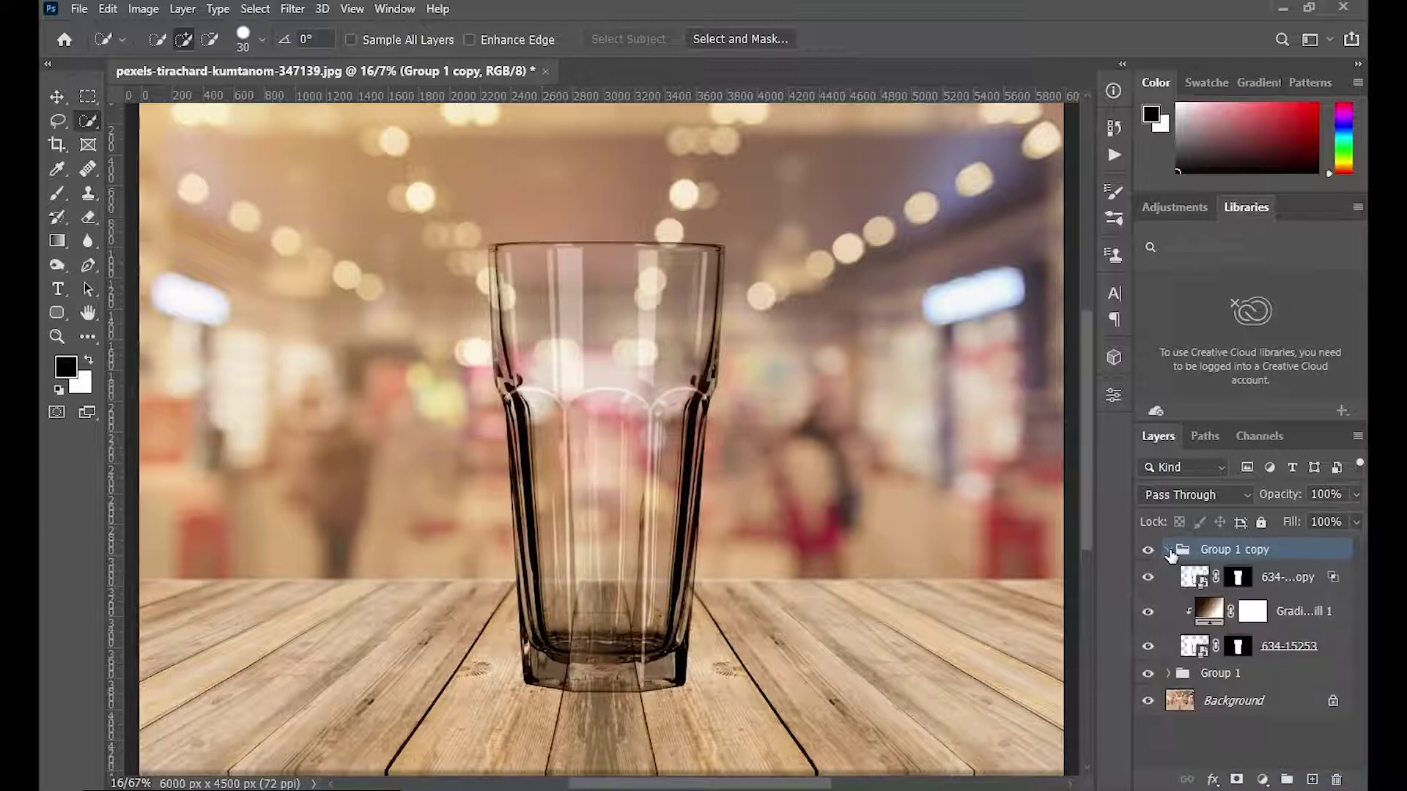
left_click(1269, 581)
left_click_drag(1279, 495, 1265, 498)
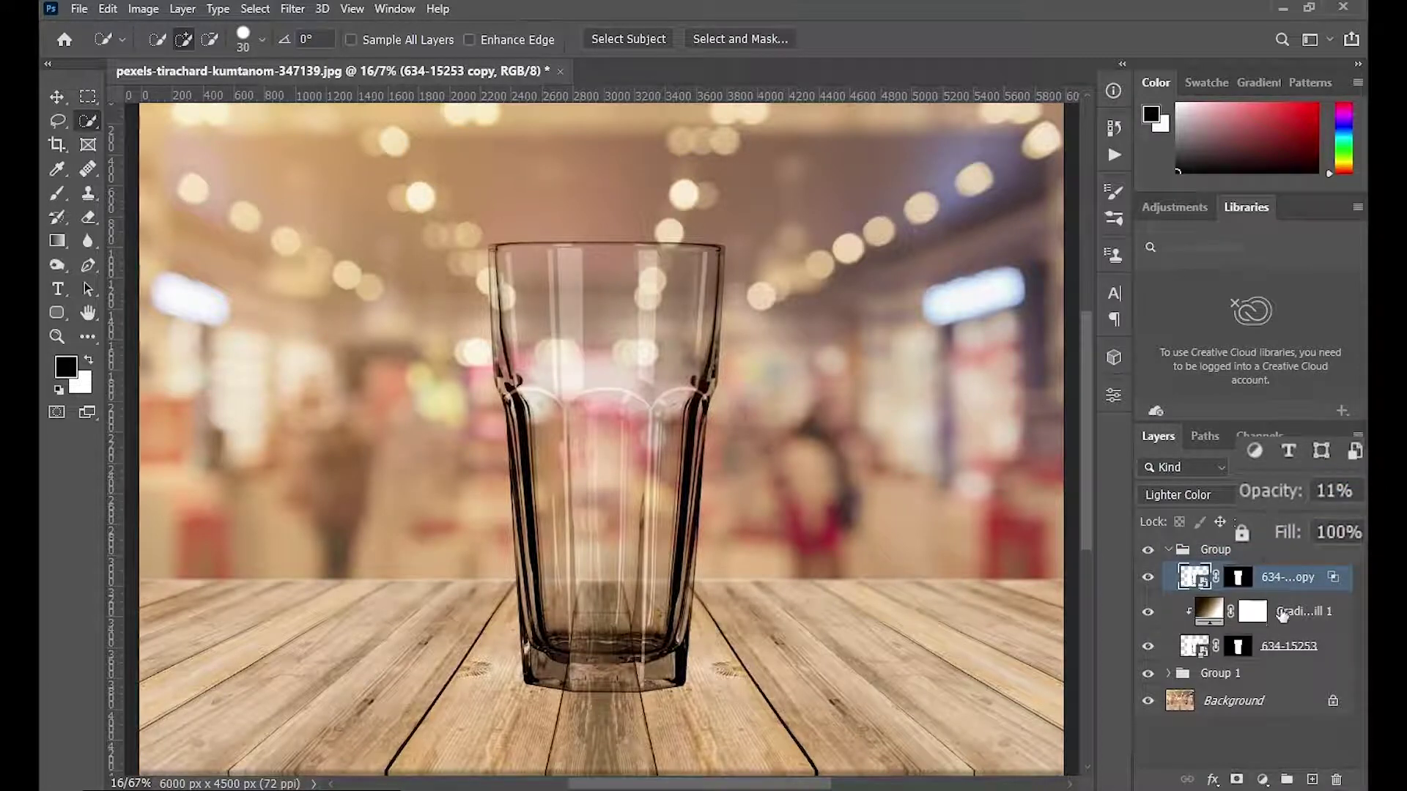
Hide the gradient fill in the duplicated group and set the Multiply glass layer's opacity there to 55%
left_click(1148, 611)
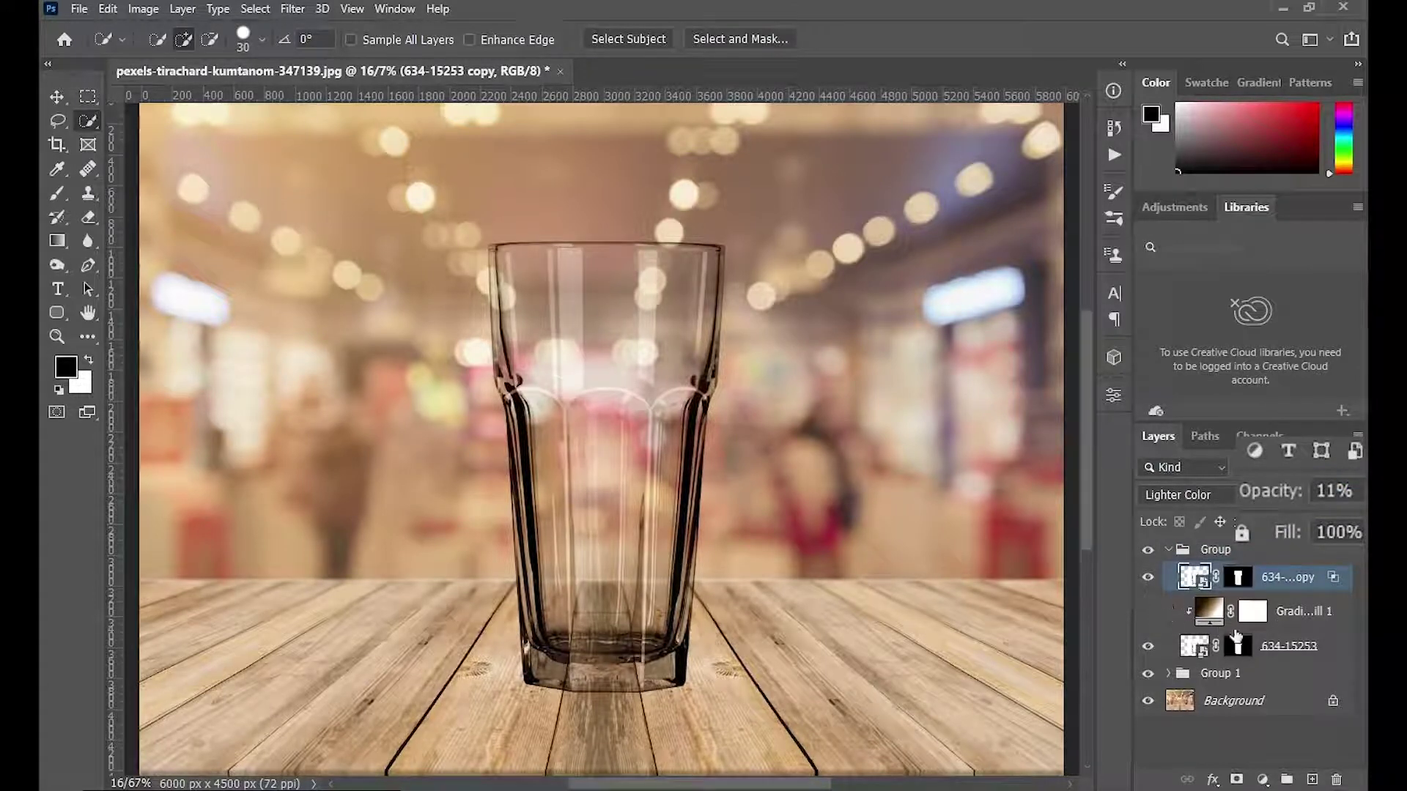
left_click(1279, 647)
left_click_drag(1286, 497, 1238, 502)
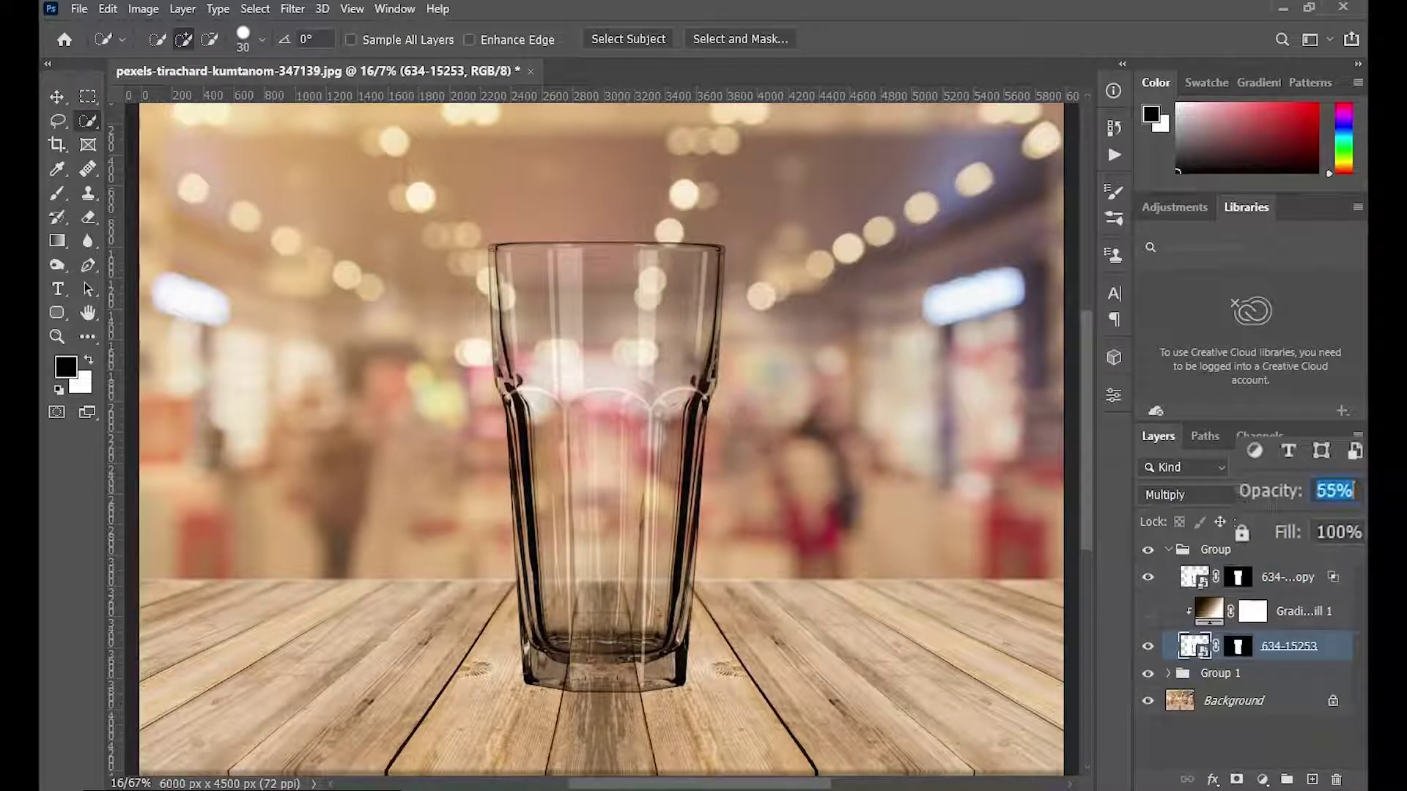
Collapse the duplicated group and combine both glass groups into one new group
left_click(1179, 550)
left_click(1168, 550)
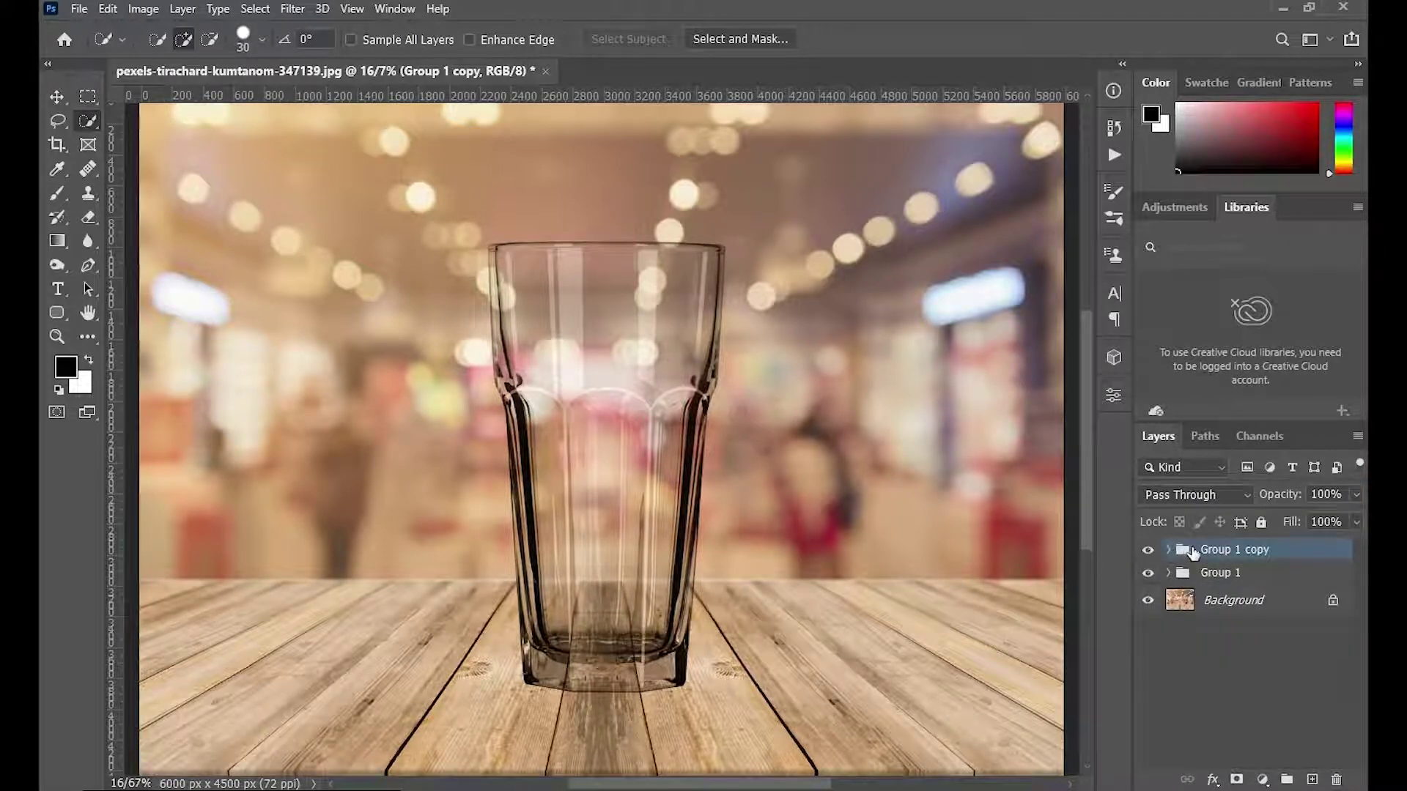
left_click(1216, 572, "shift")
left_click_drag(1216, 572, 1287, 779)
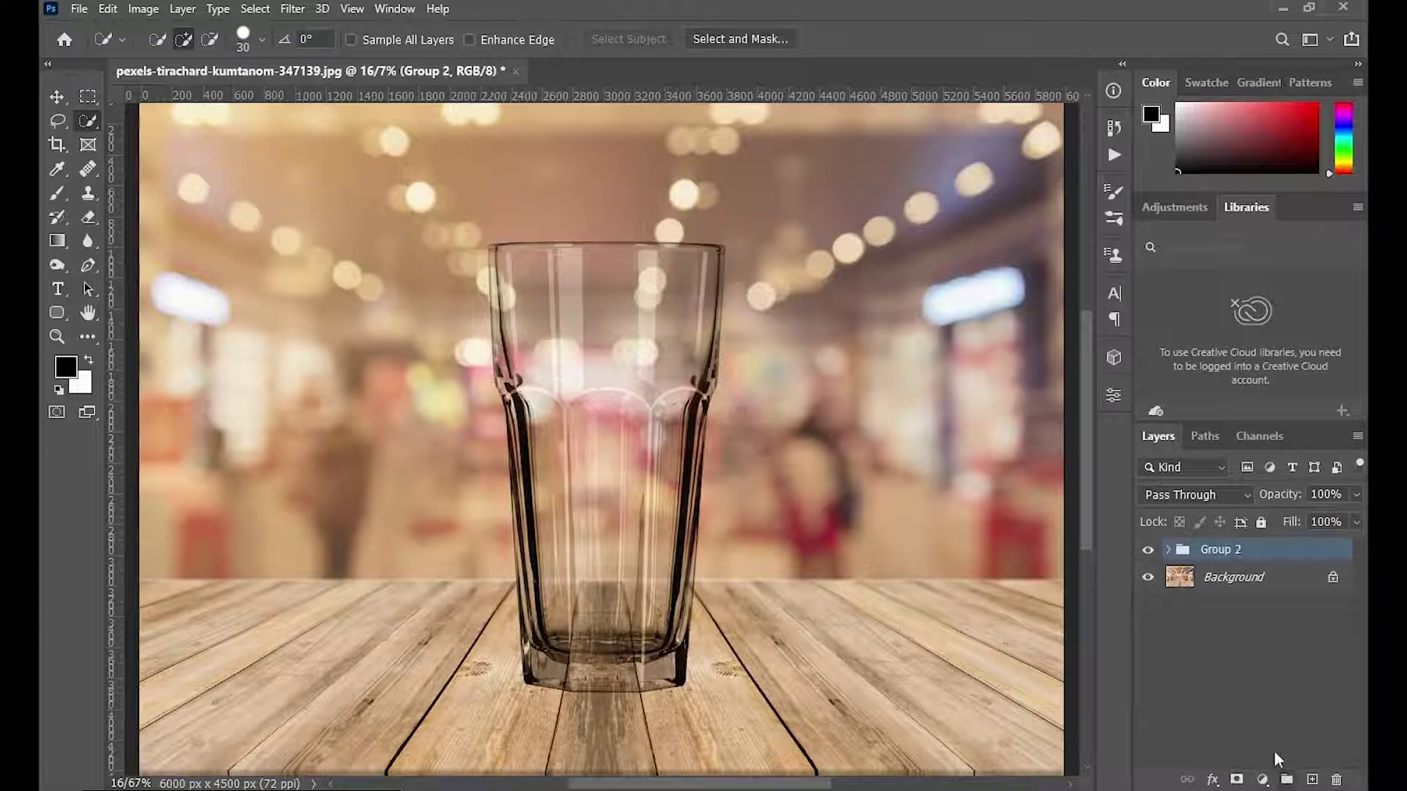
Rename the combined group as glass
double_click(1213, 551)
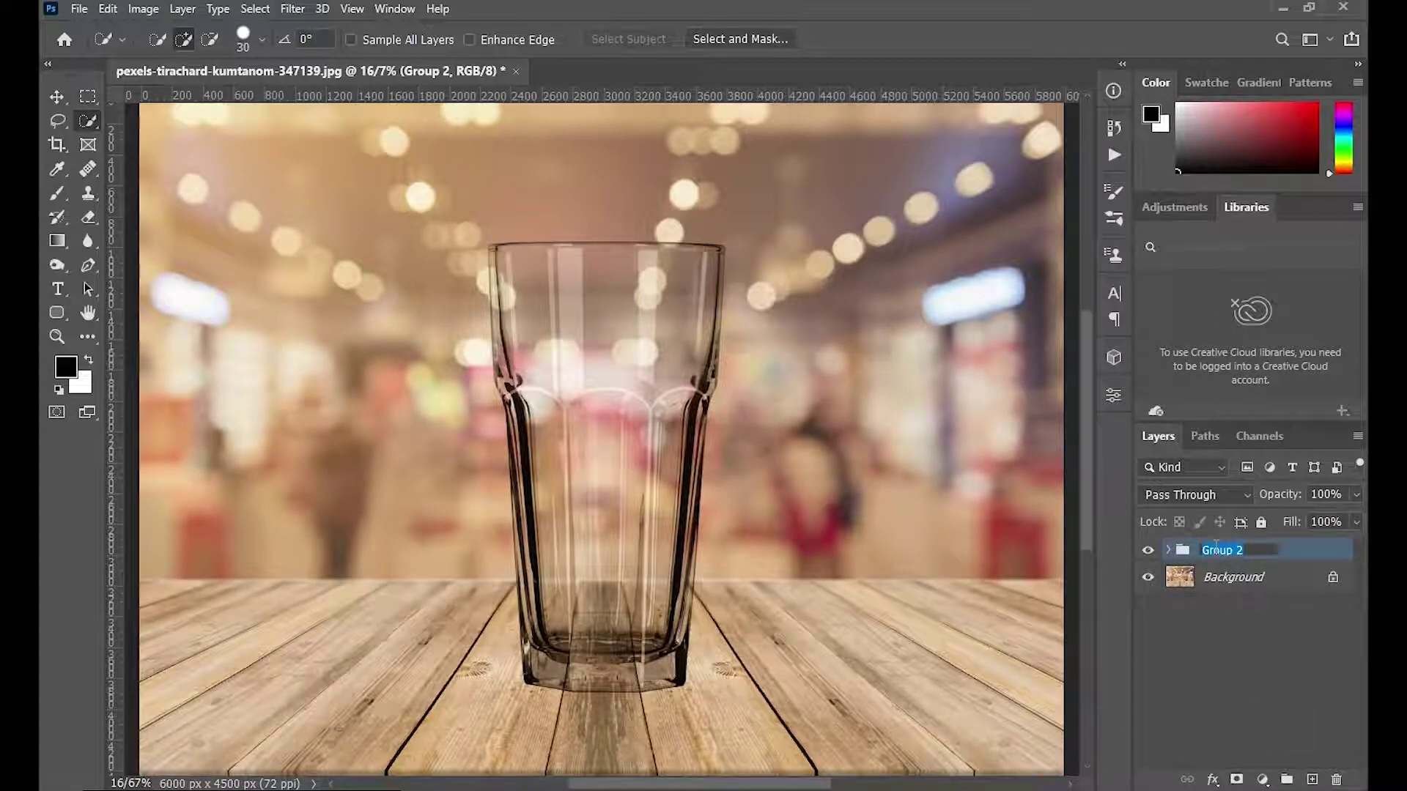
type("d")
key("Return")
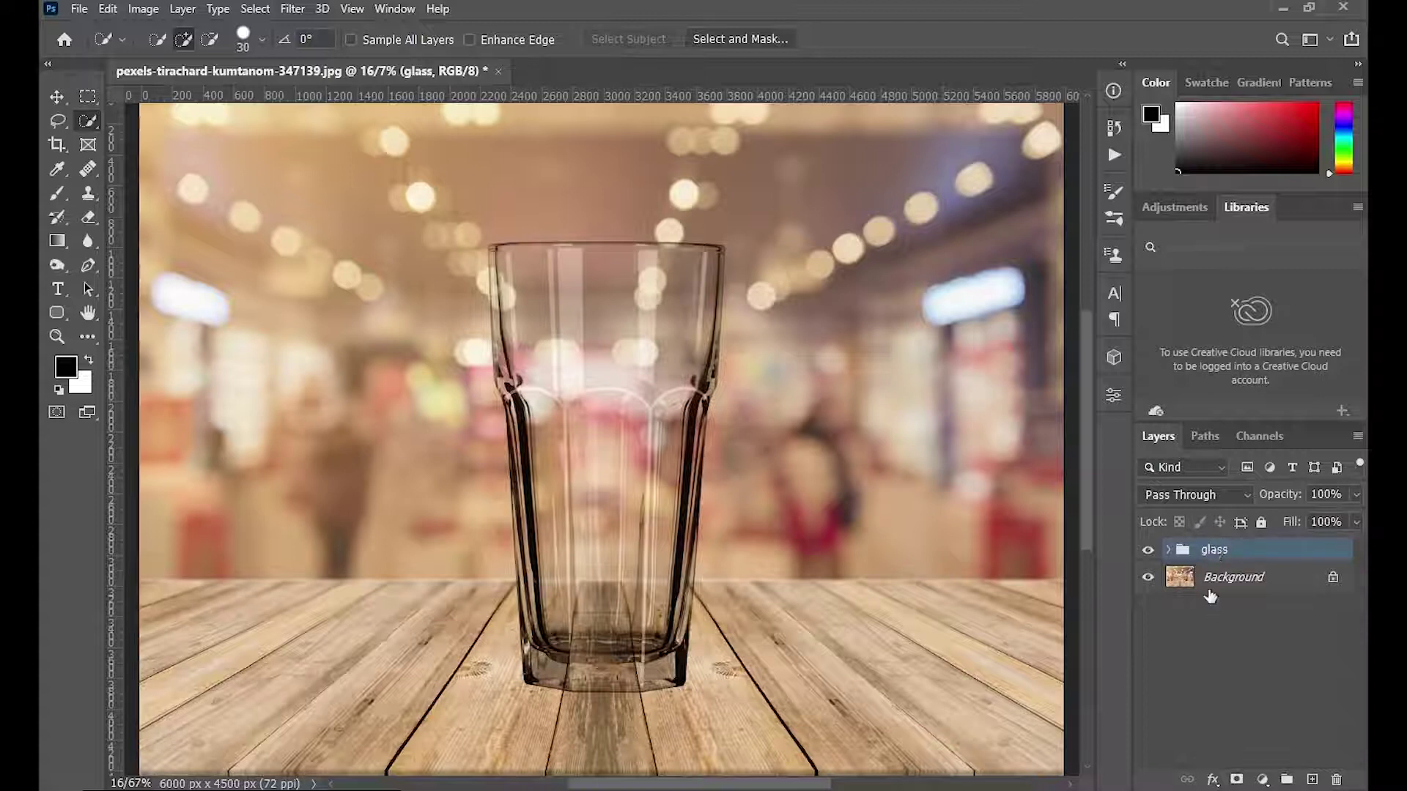
Add a new layer above the Background and paint one large soft black brush dab over the middle of the glass
left_click(1212, 580)
left_click(1312, 779)
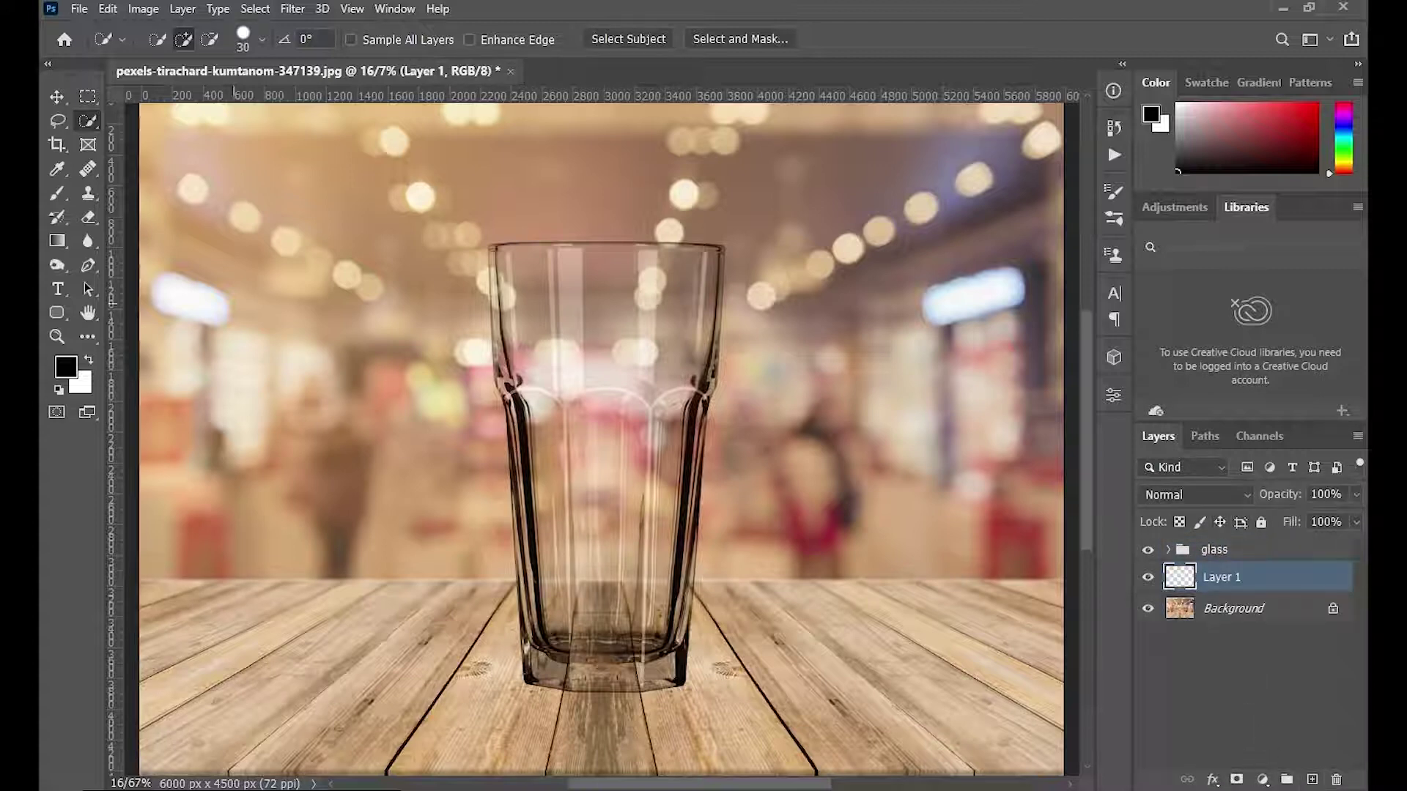
left_click(56, 194)
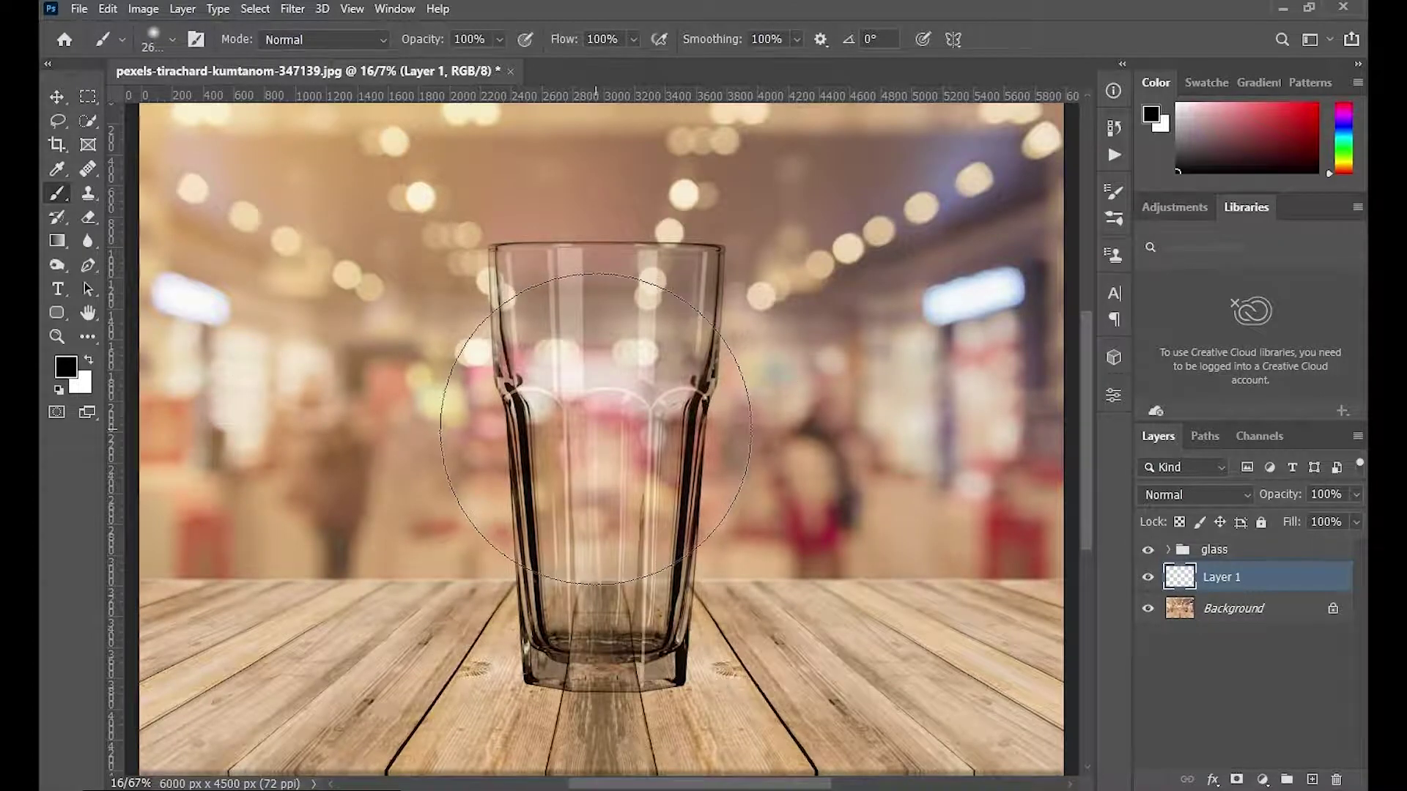
left_click(595, 429)
Distort the black dab into a thin horizontal shadow about 8.72% of its height, just below the glass
key("ctrl+t")
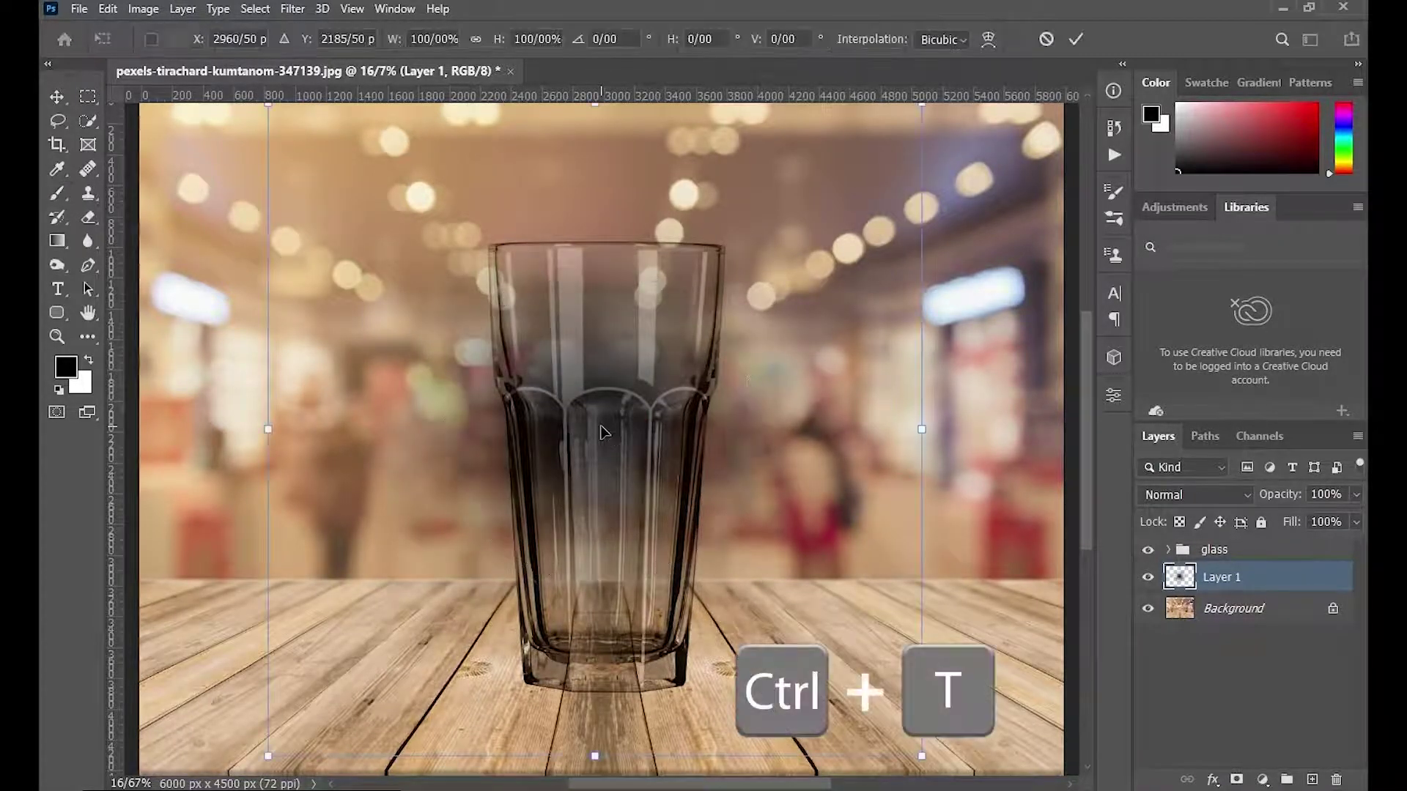
left_click_drag(658, 361, 662, 386)
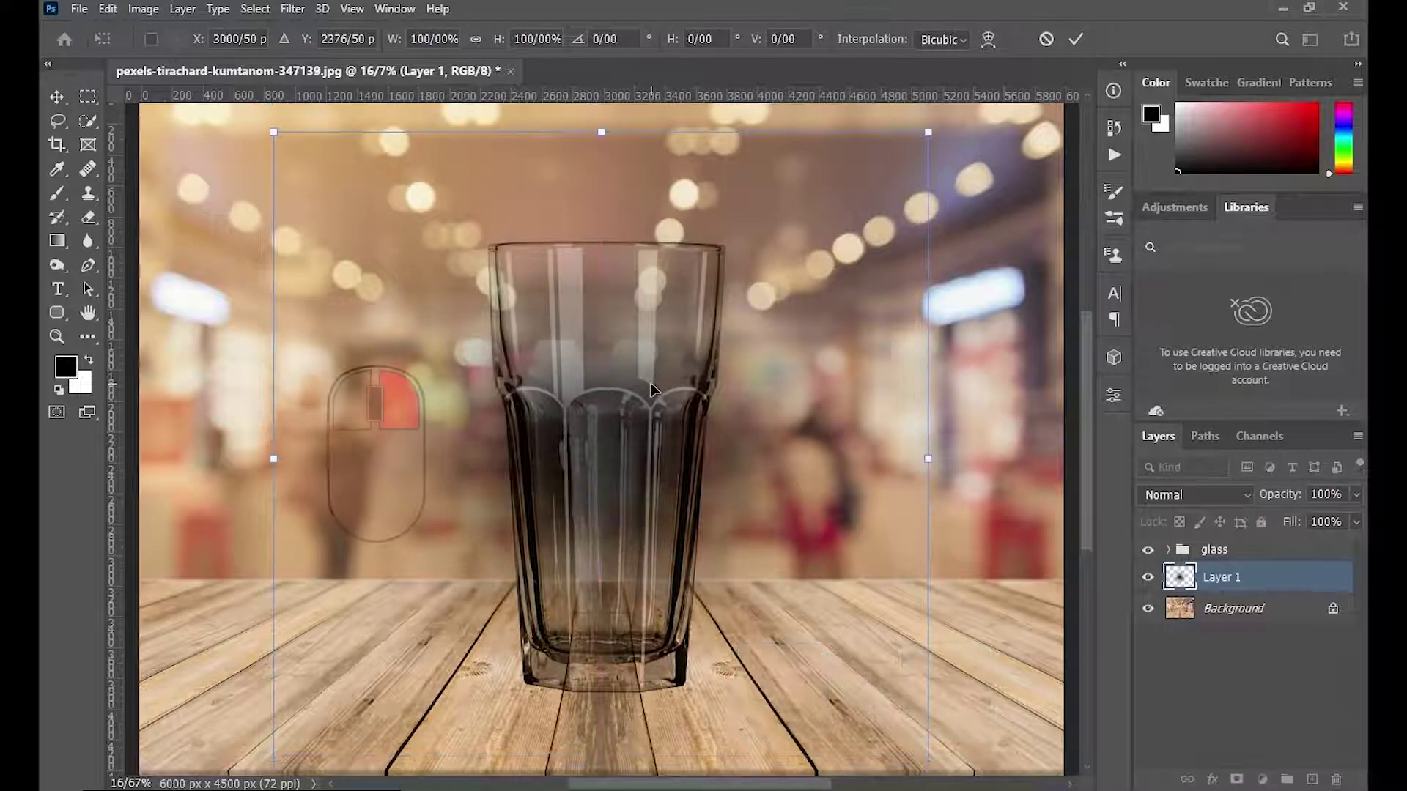
right_click(651, 385)
left_click(681, 468)
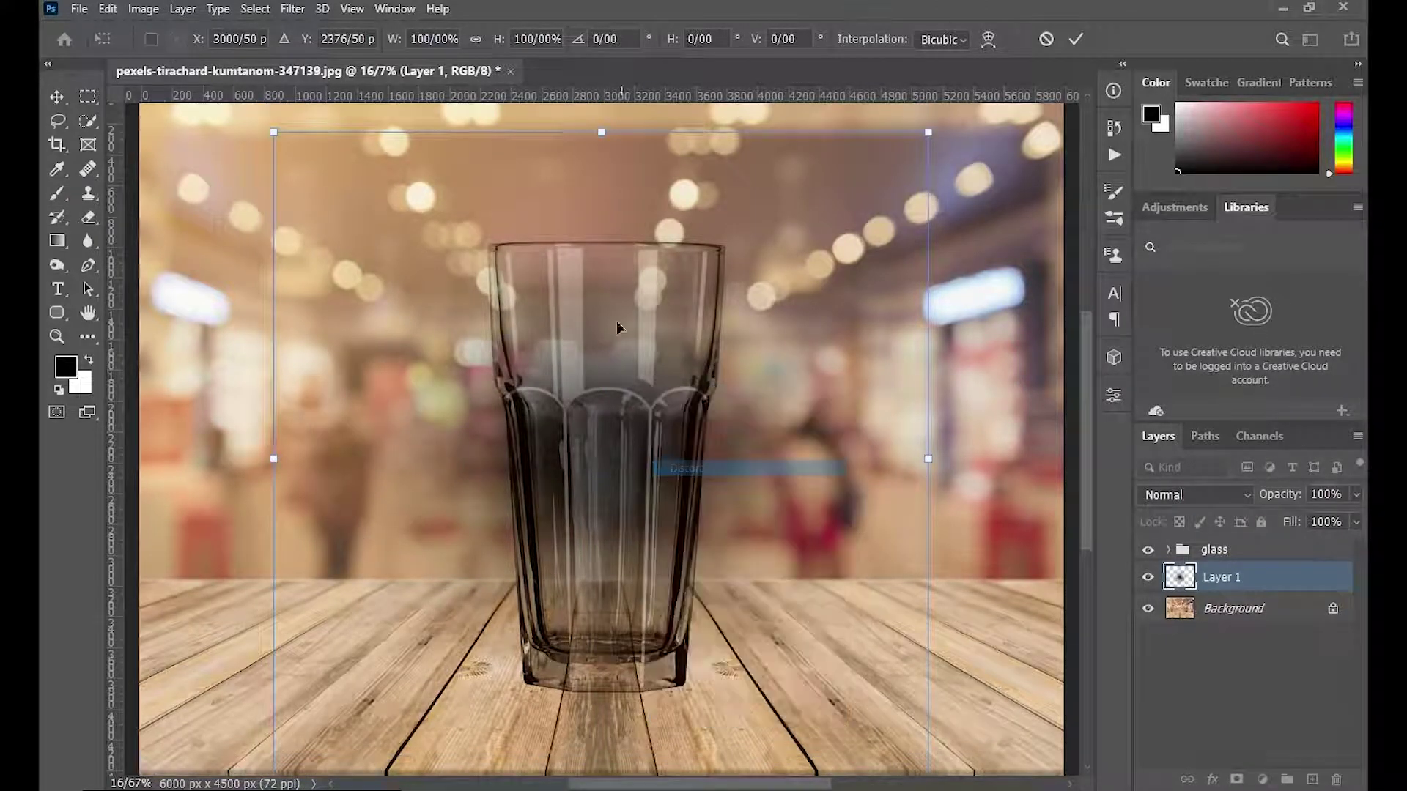
left_click_drag(600, 136, 608, 718)
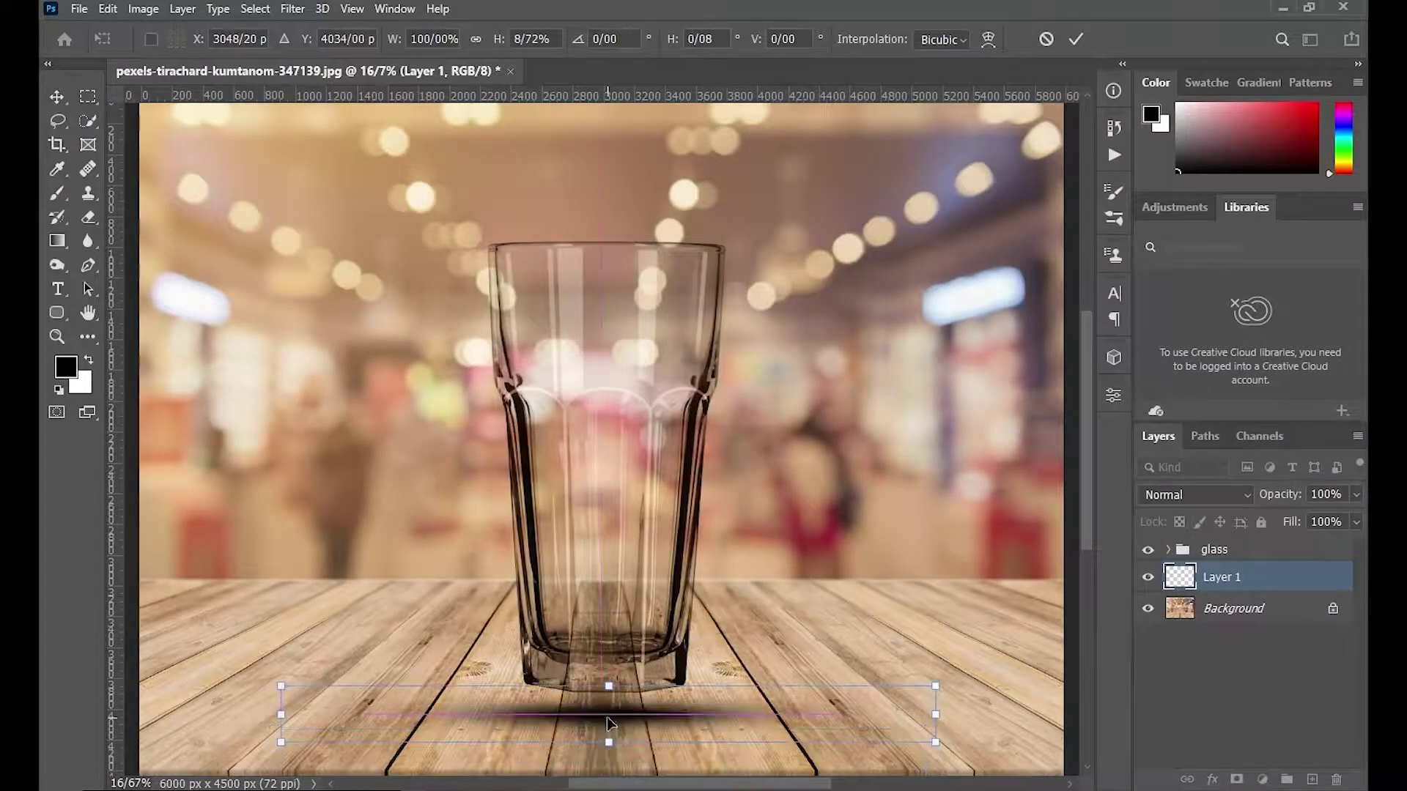
Move the shadow up against the glass base, flatten it to about 6.74% height and apply the transform
key("ctrl+plus")
key("ctrl+plus")
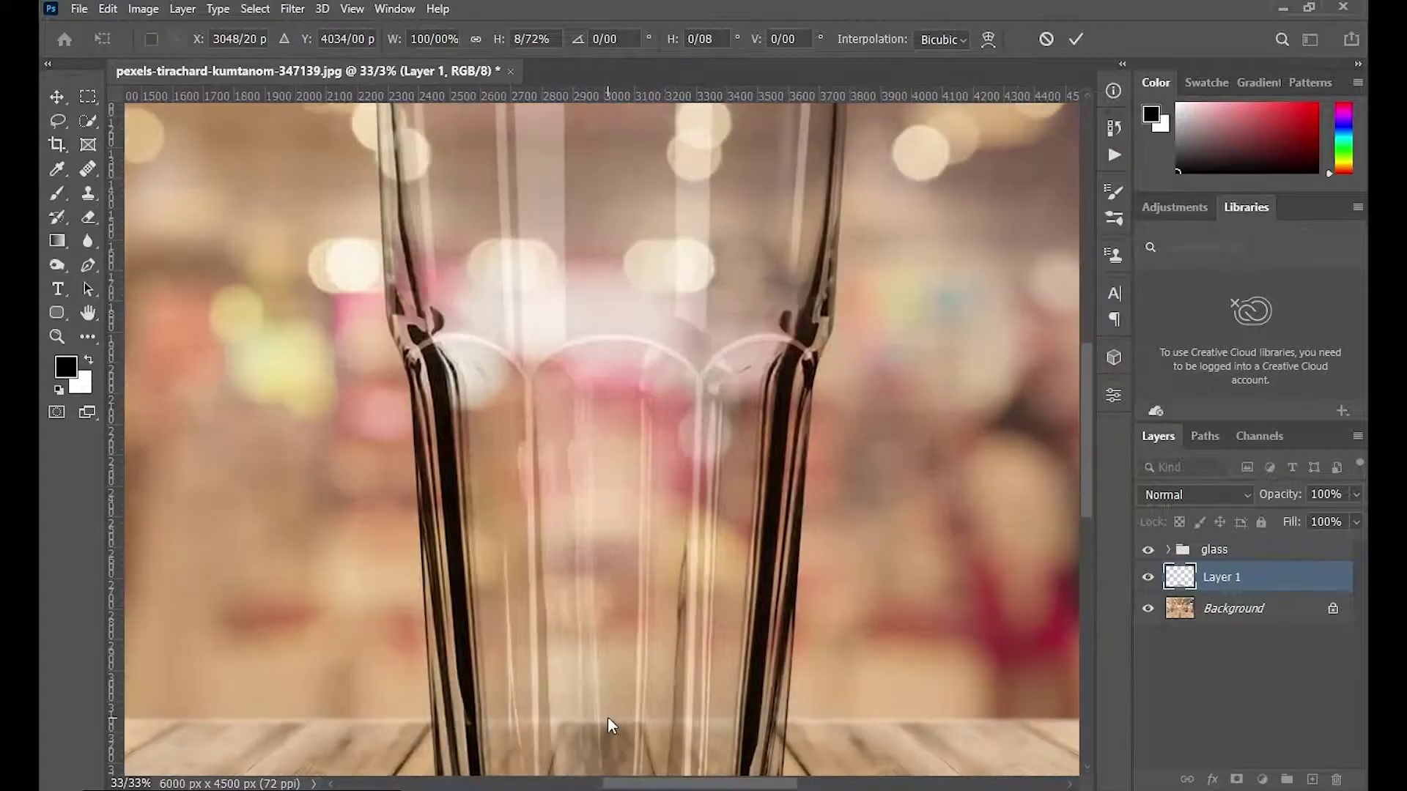
scroll(561, 599, "down", 5)
scroll(555, 596, "down", 4)
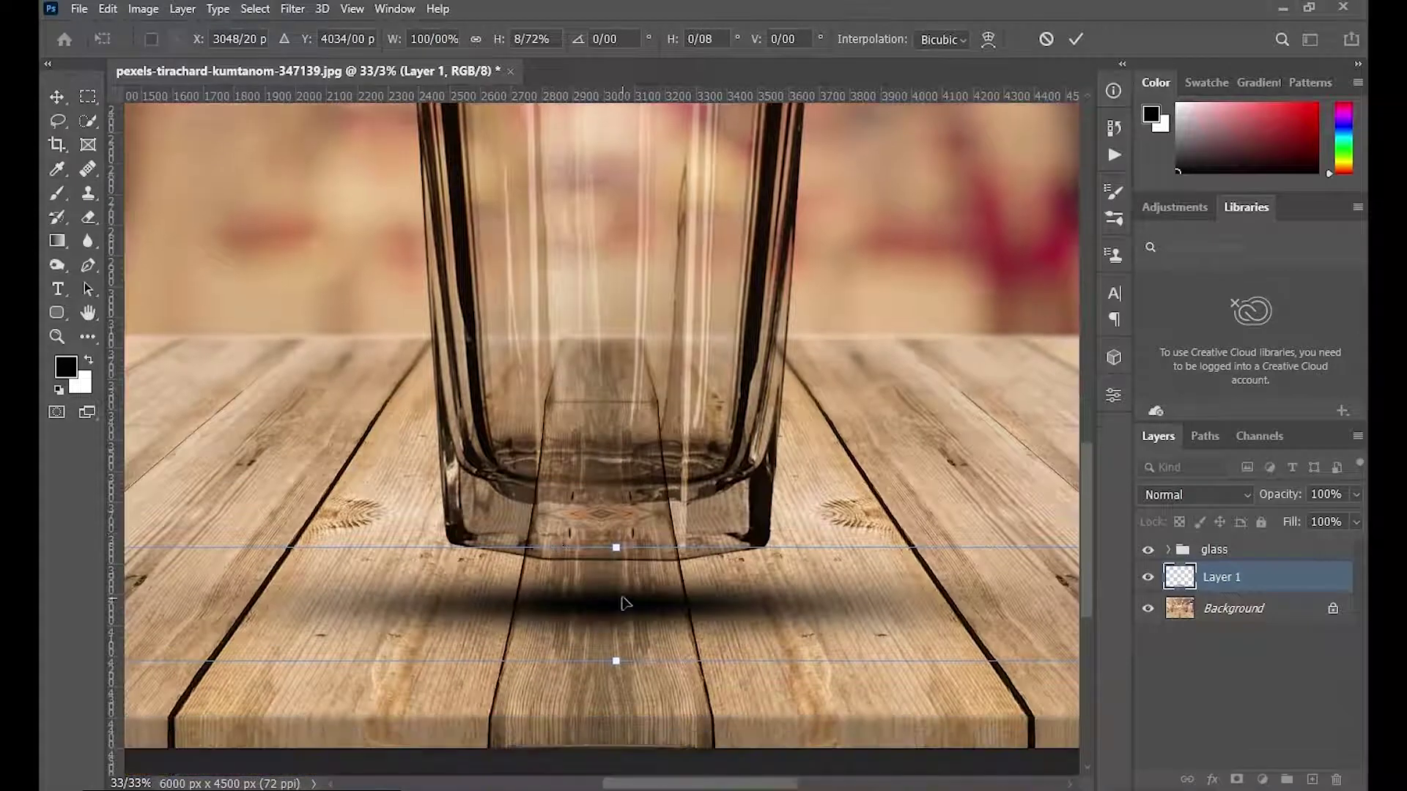
left_click_drag(618, 559, 593, 579)
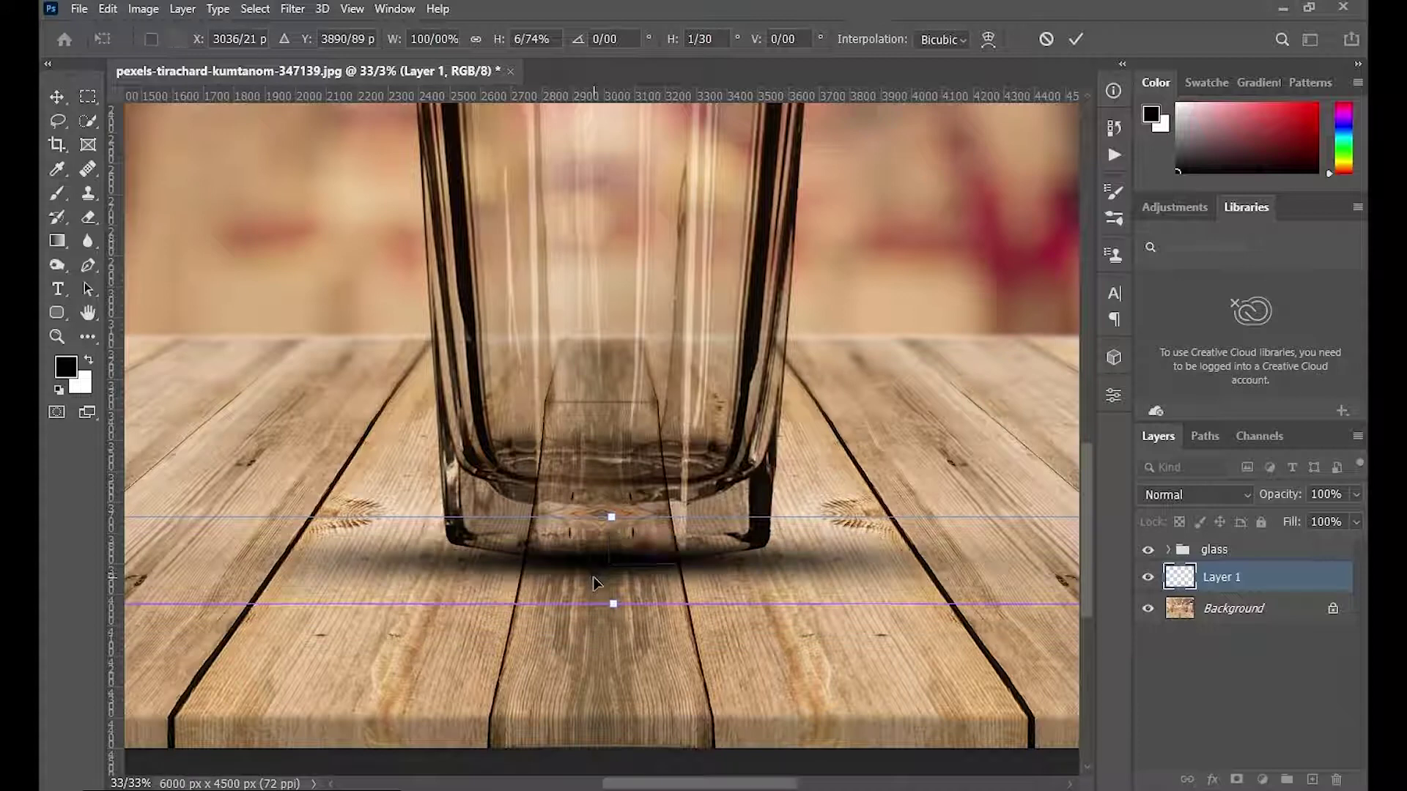
key("Return")
key("b")
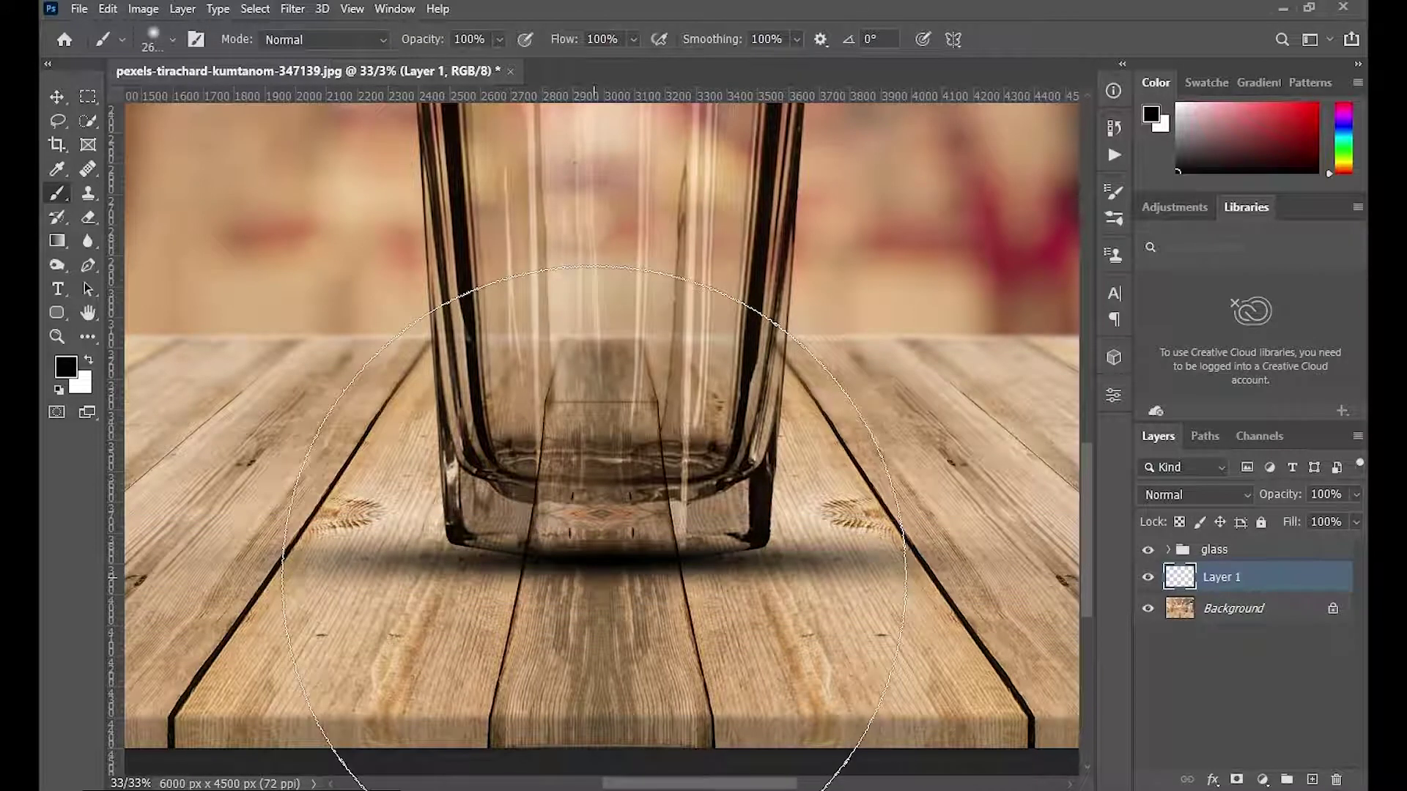
Duplicate the shadow layer and narrow the copy to about 28.3% width toward the right of the glass base
left_click(57, 97)
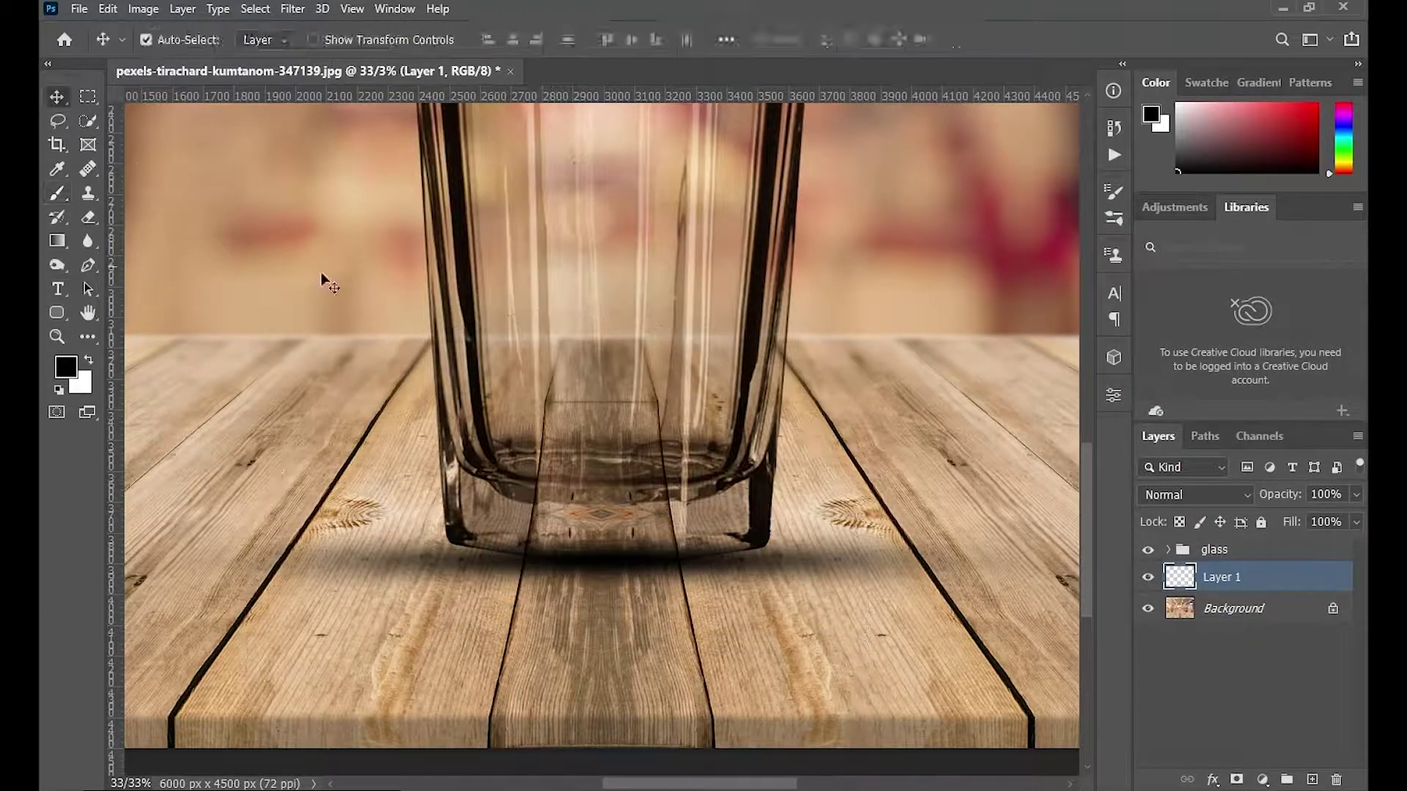
left_click_drag(1209, 577, 1311, 779)
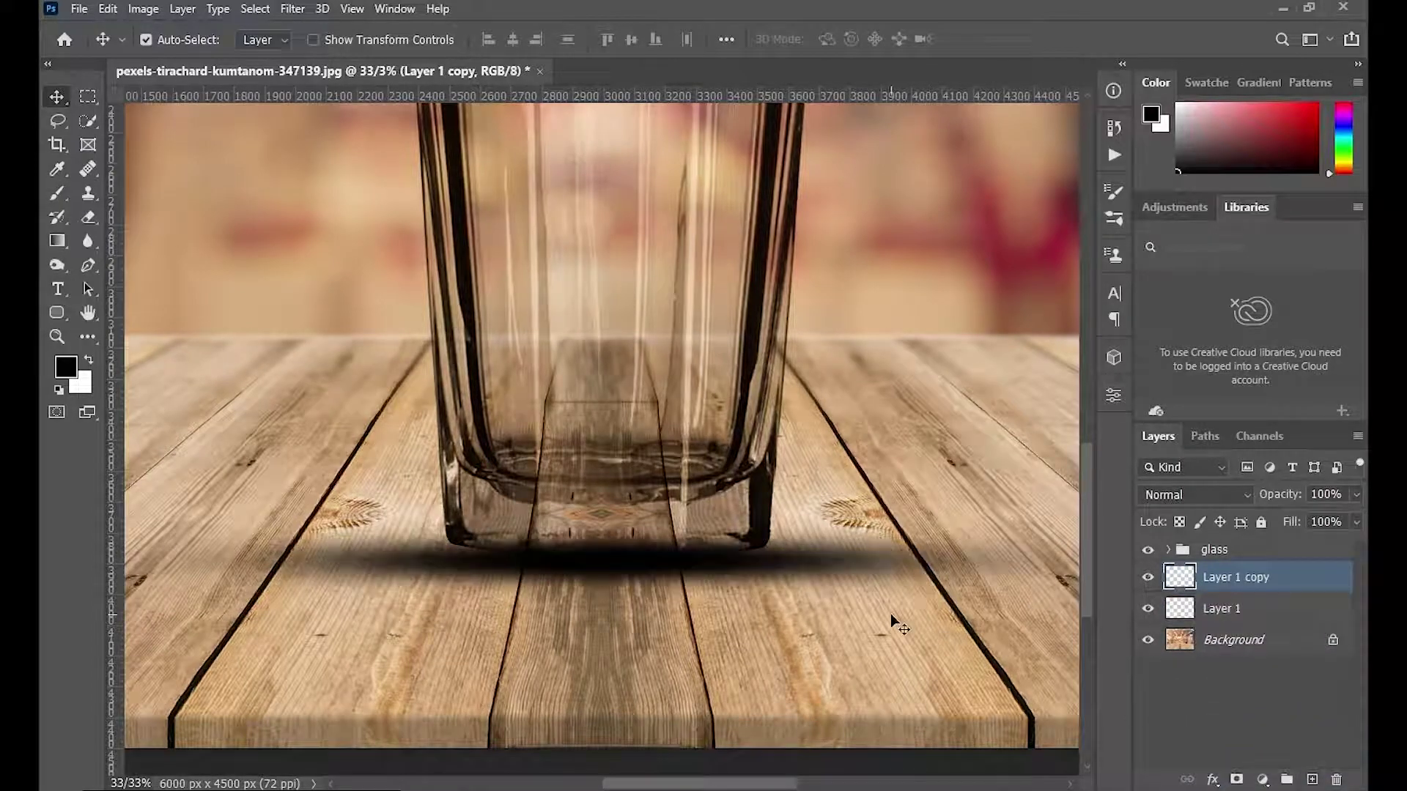
key("ctrl+minus")
key("ctrl+minus")
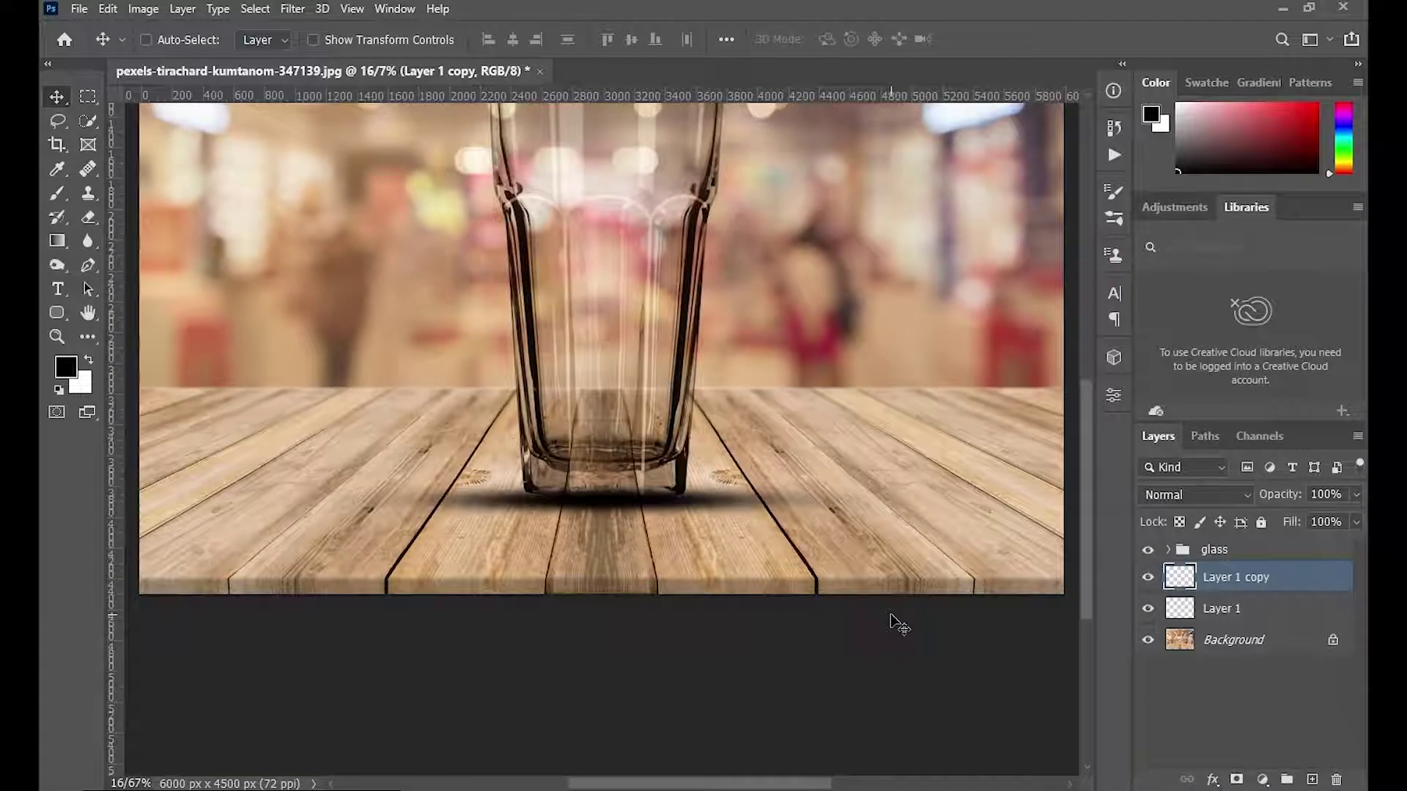
key("ctrl+t")
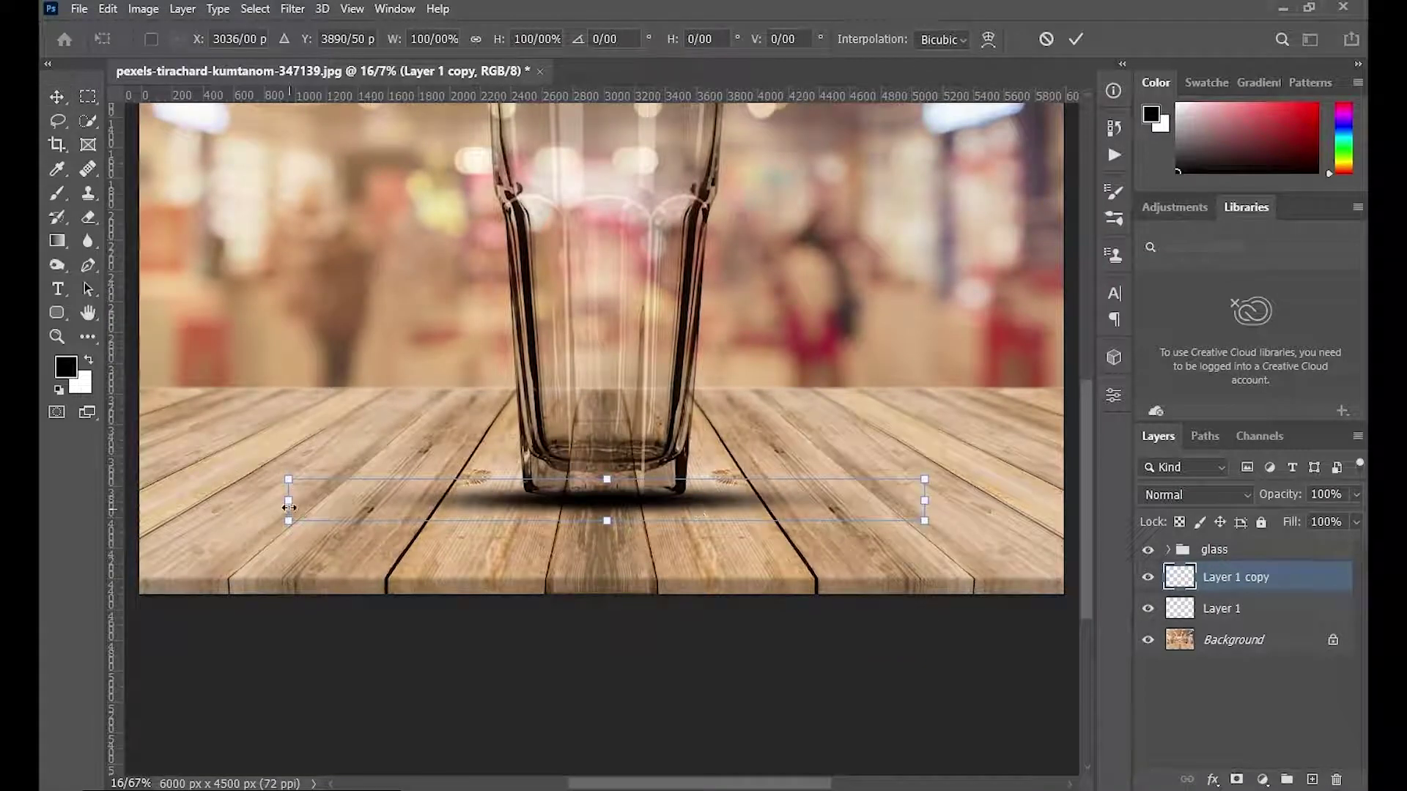
left_click_drag(290, 507, 696, 510)
Move the narrowed shadow copy under the glass's right base corner and reduce its width to about 23.56%
key("ctrl+plus")
key("ctrl+plus")
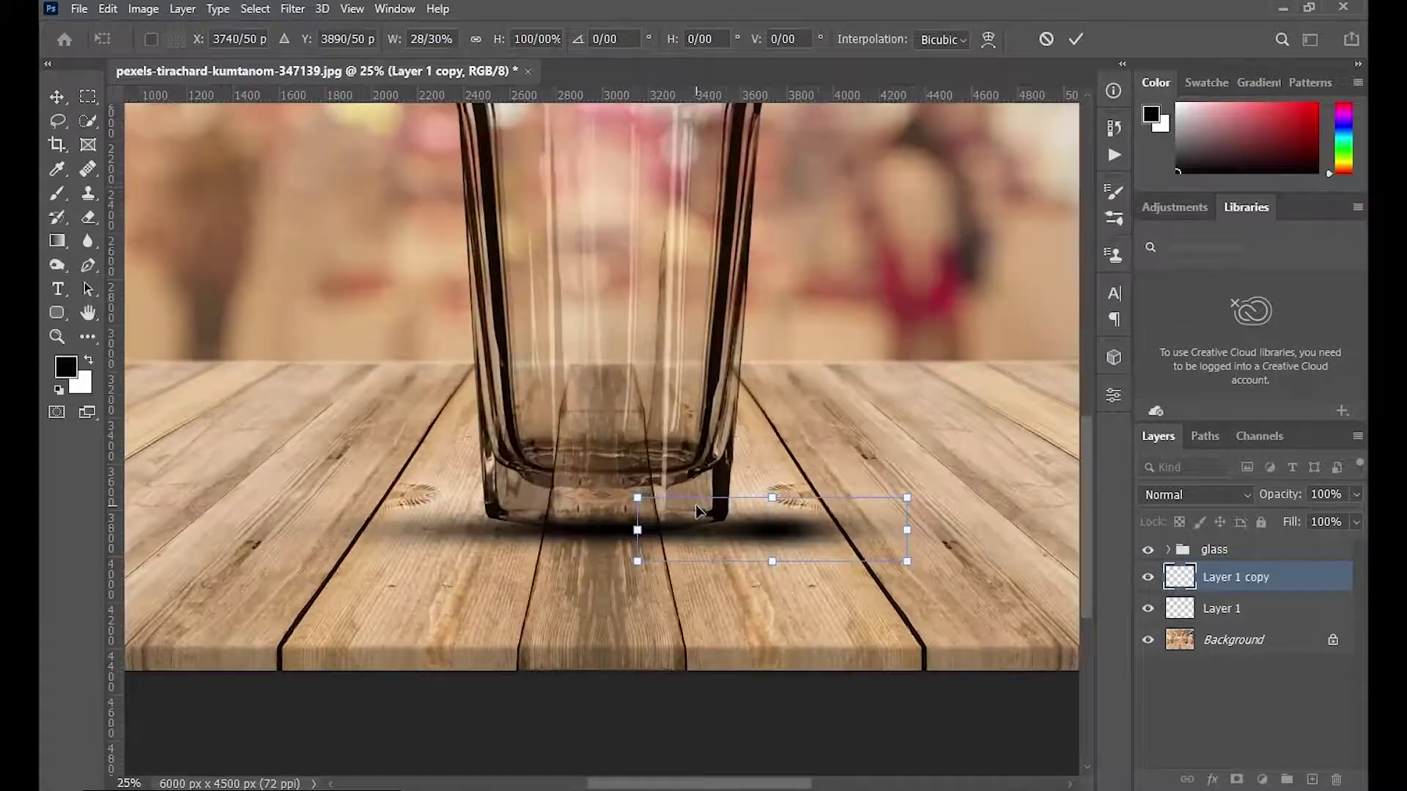
key("ctrl+plus")
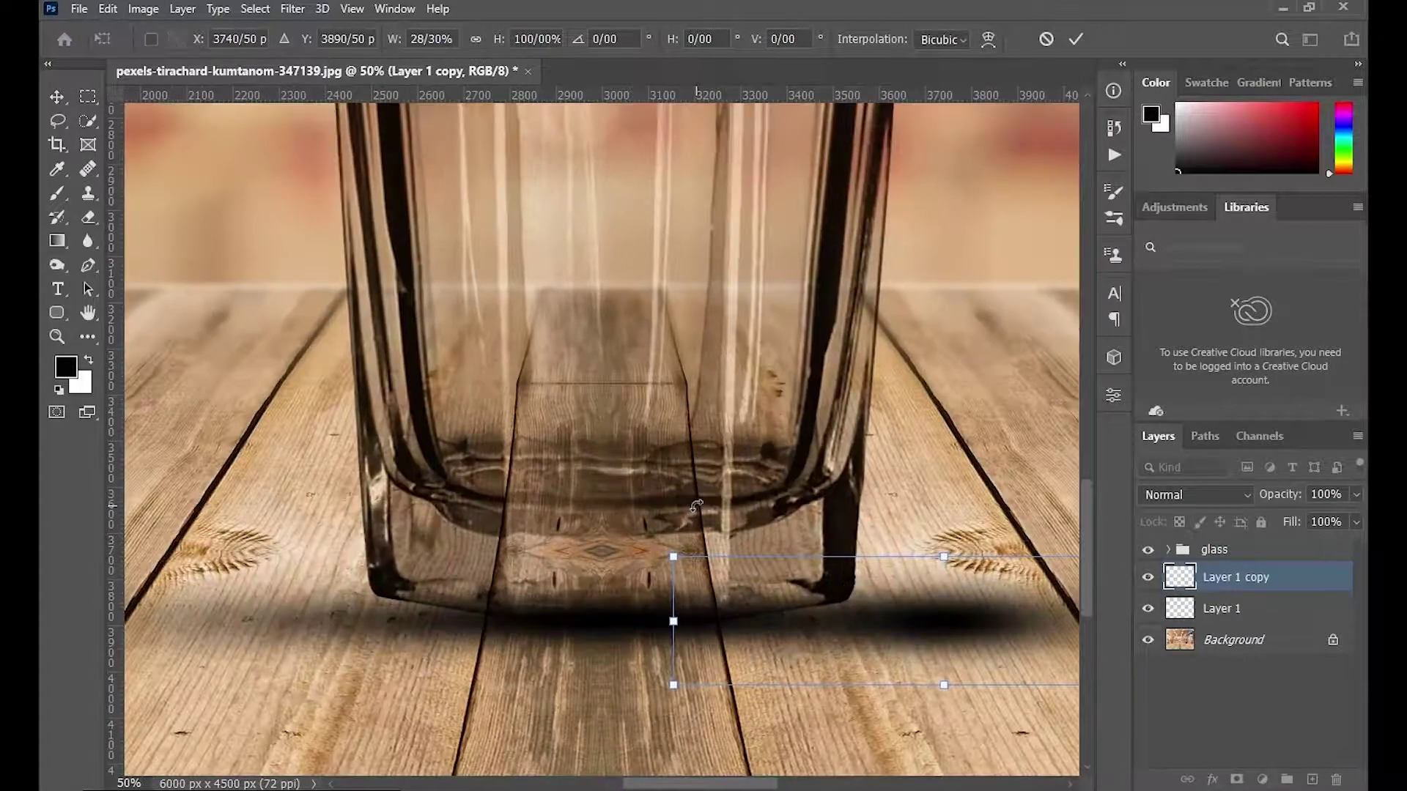
left_click_drag(888, 590, 763, 614)
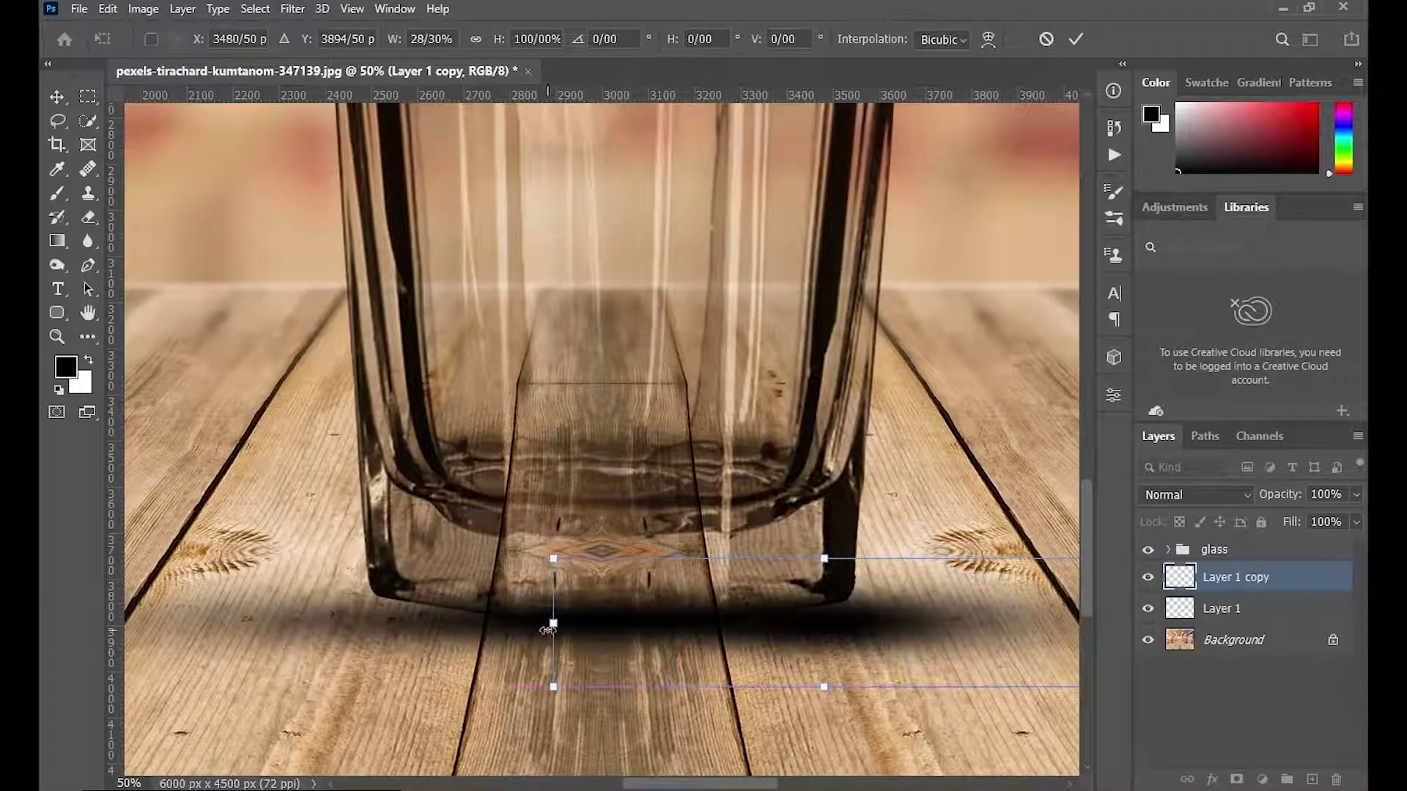
left_click_drag(552, 622, 651, 632)
scroll(806, 725, "right", 5)
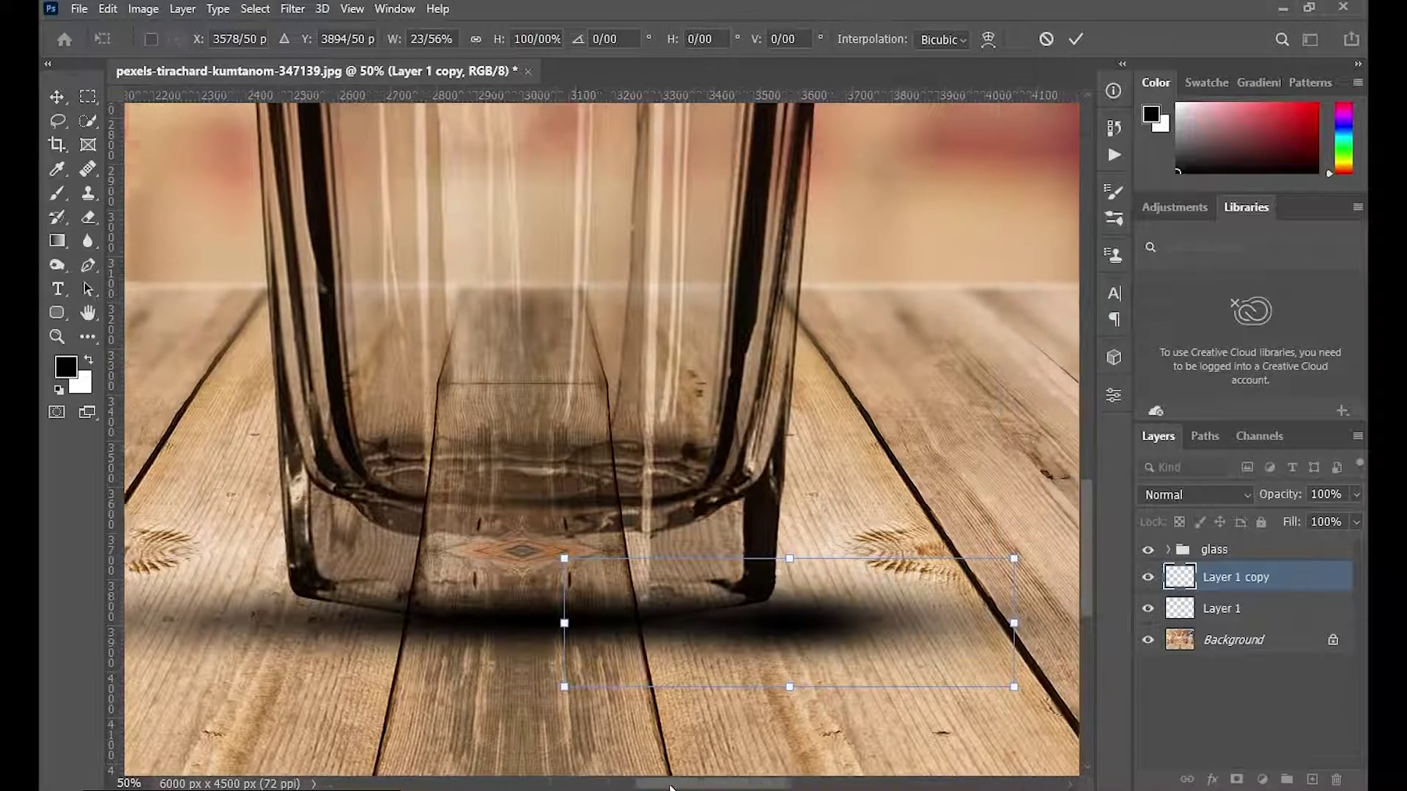
Rotate the shadow copy to about -3.17°, fit it against the right base corner and apply the transform
left_click_drag(806, 728, 809, 707)
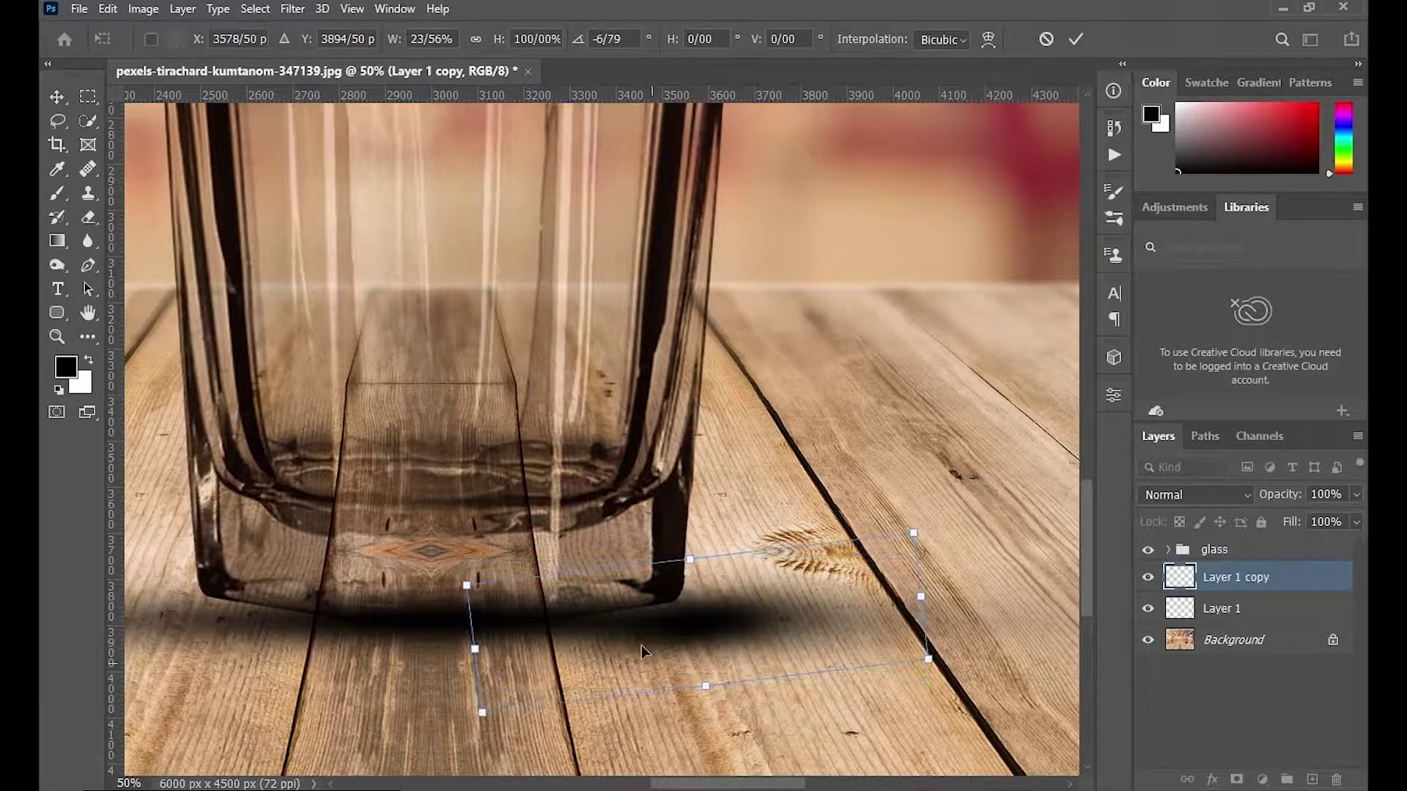
left_click_drag(645, 645, 627, 630)
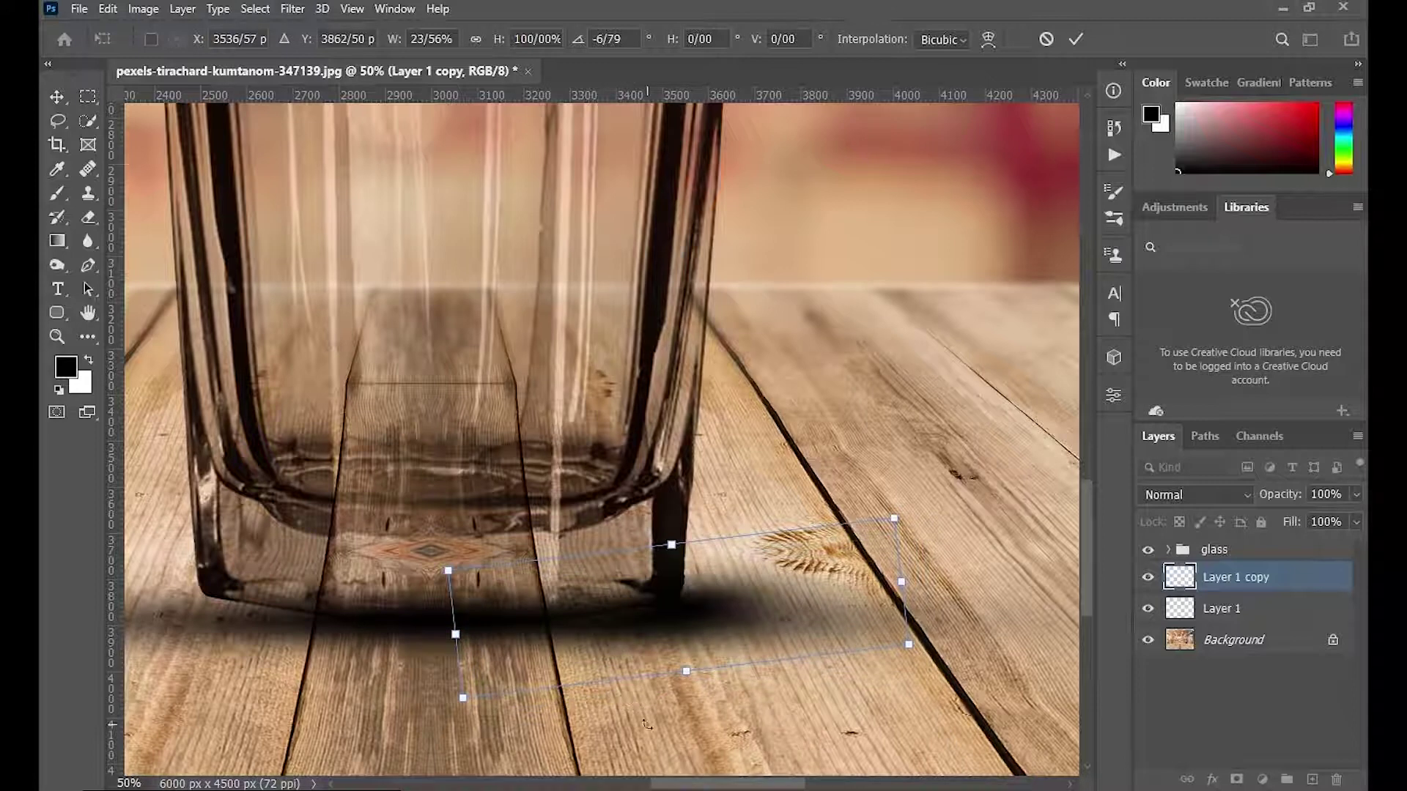
left_click_drag(634, 715, 640, 720)
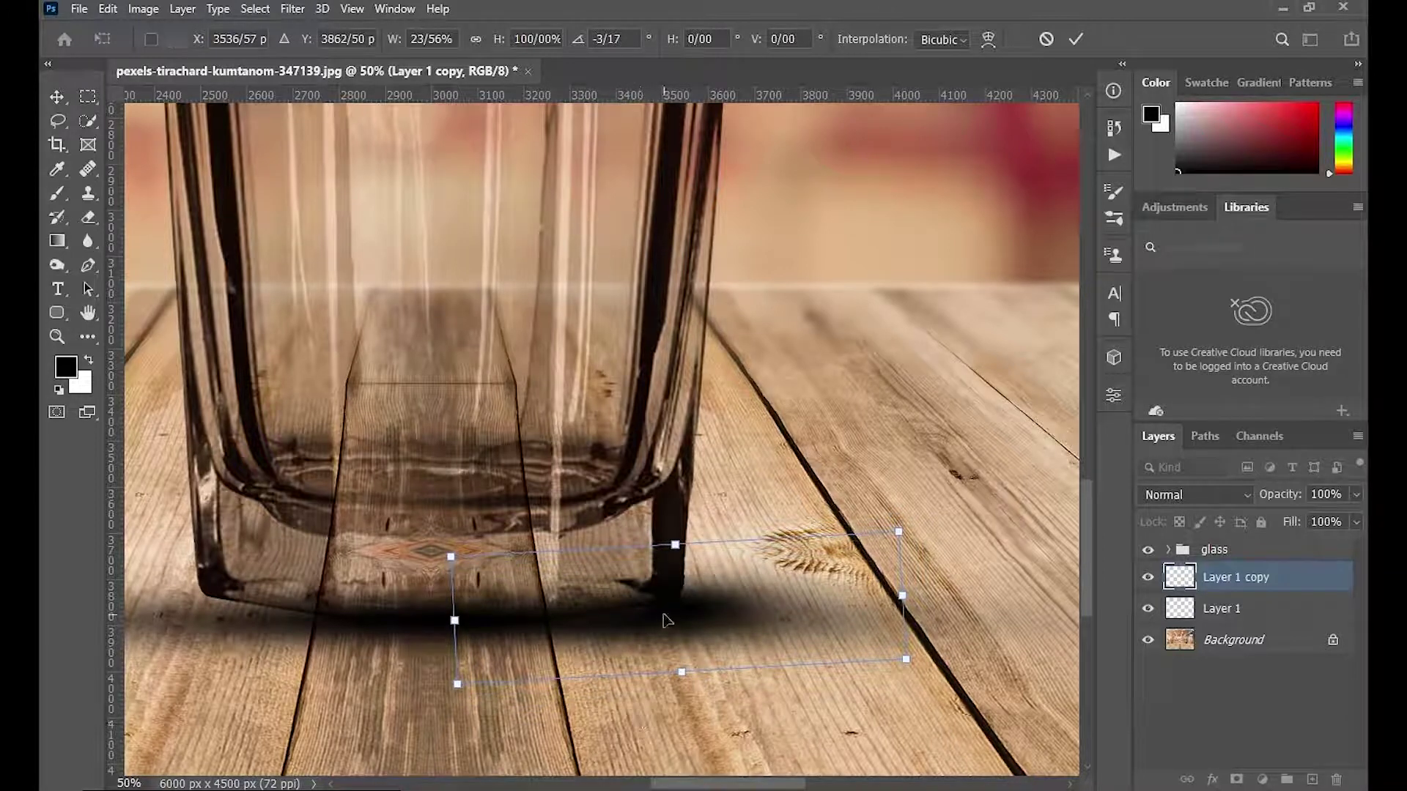
left_click_drag(666, 620, 658, 622)
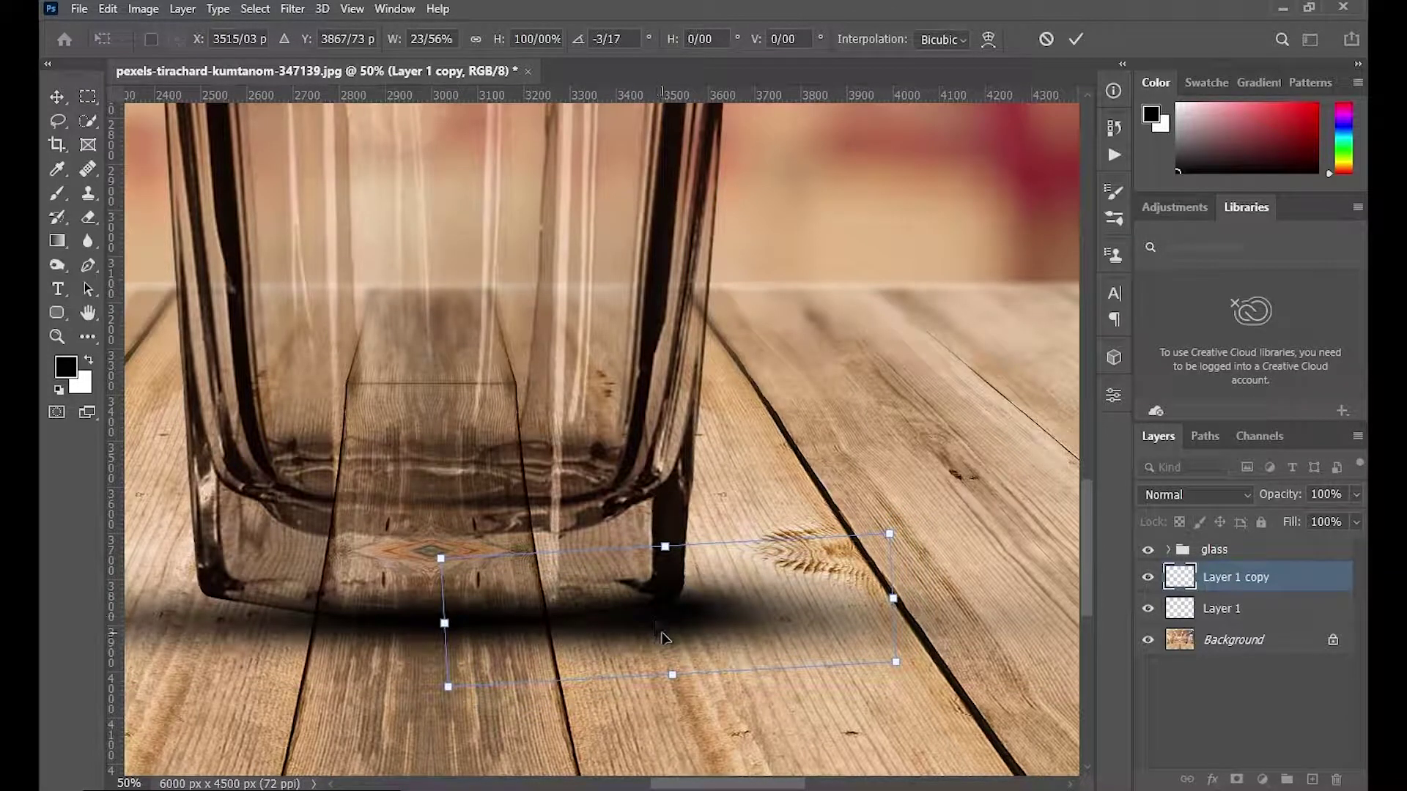
key("Return")
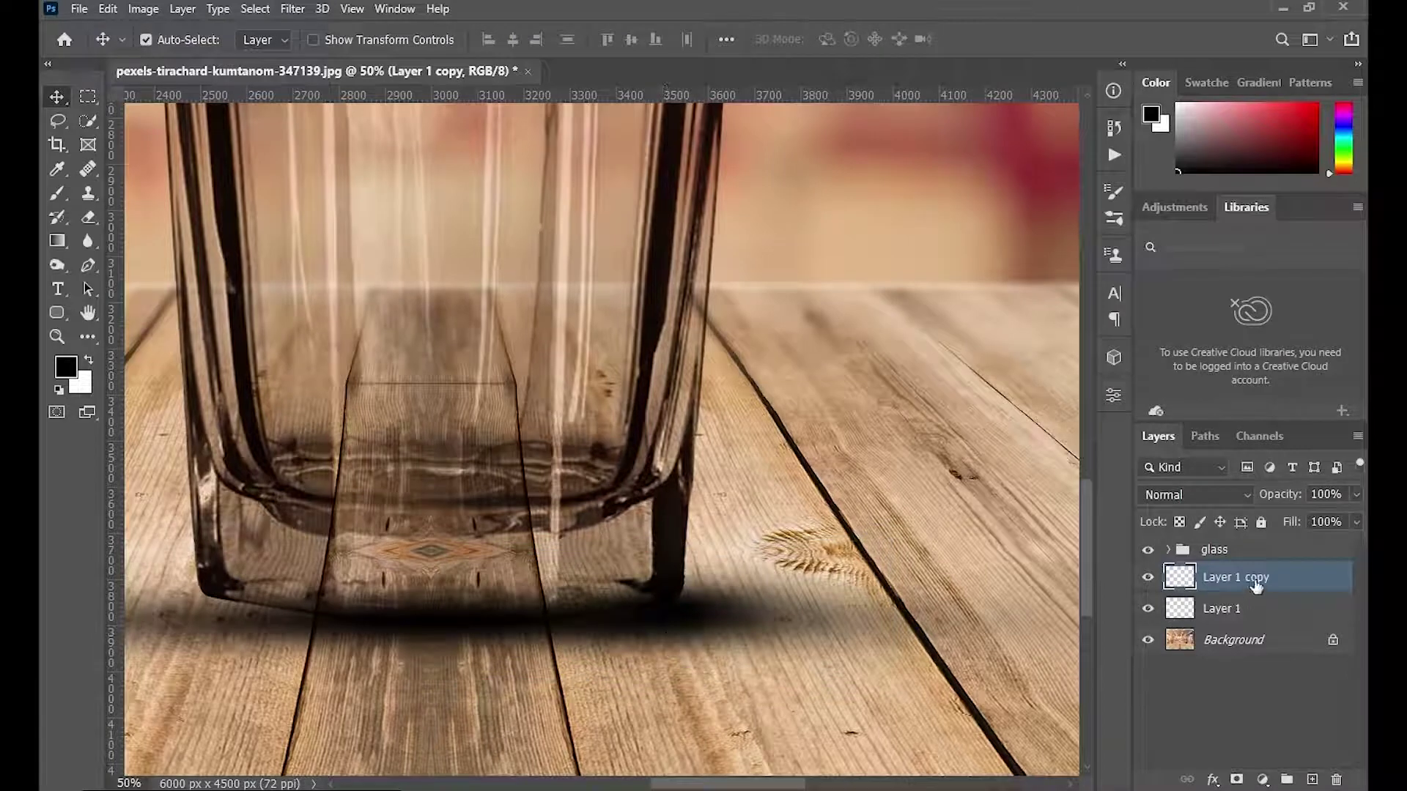
Duplicate the right-corner shadow, move the duplicate toward the glass's left side and flip it
left_click_drag(1256, 584, 1312, 780)
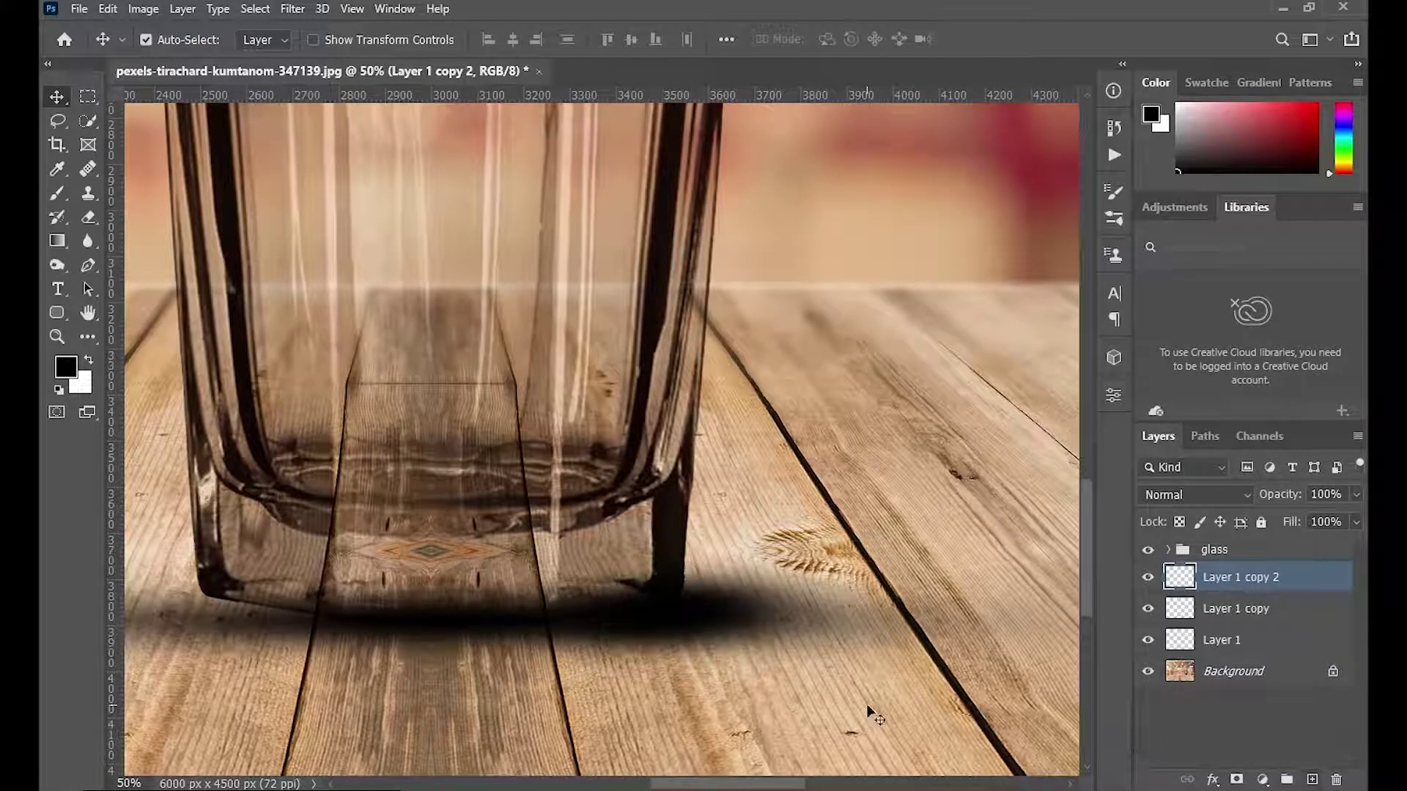
key("ctrl+t")
left_click_drag(756, 624, 393, 687)
right_click(405, 680)
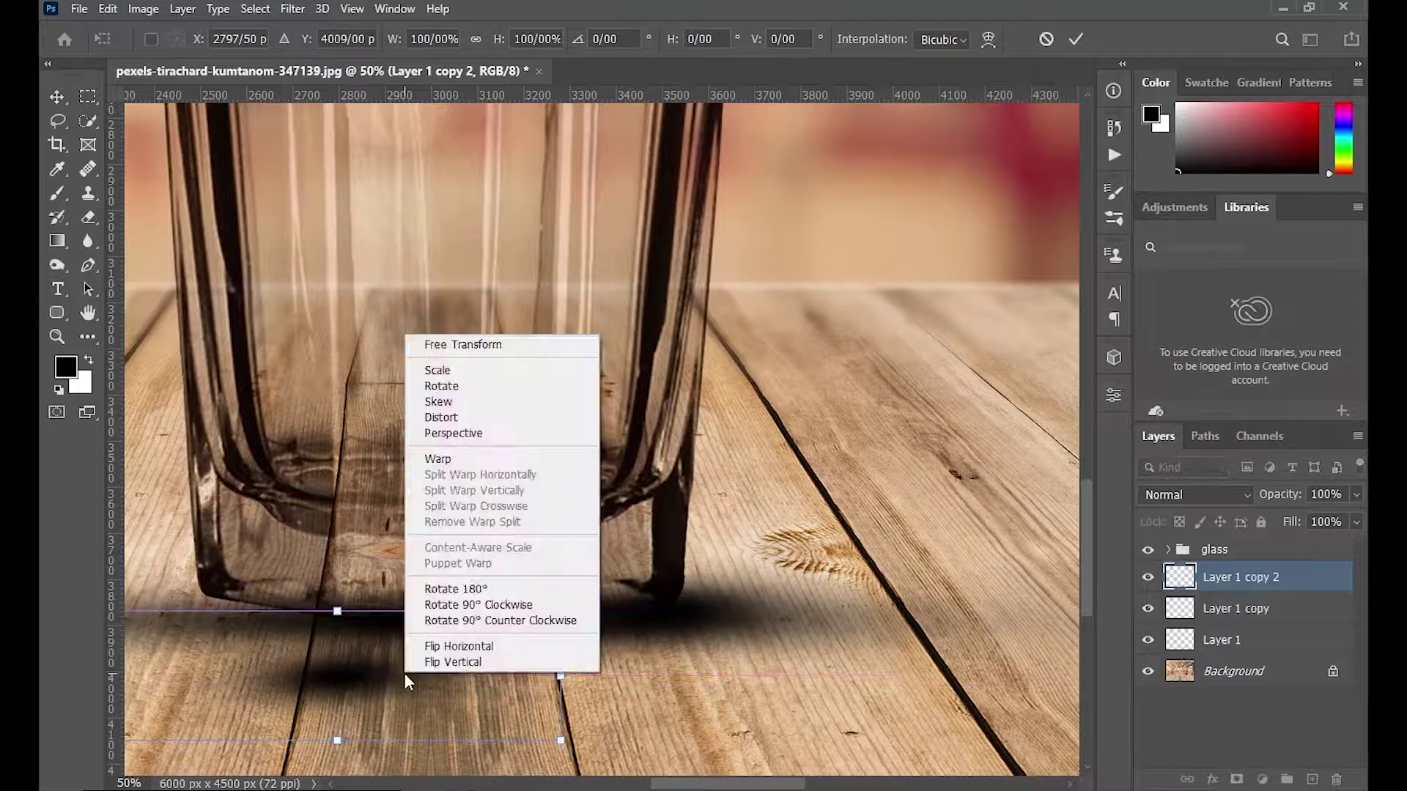
left_click(453, 656)
key("Return")
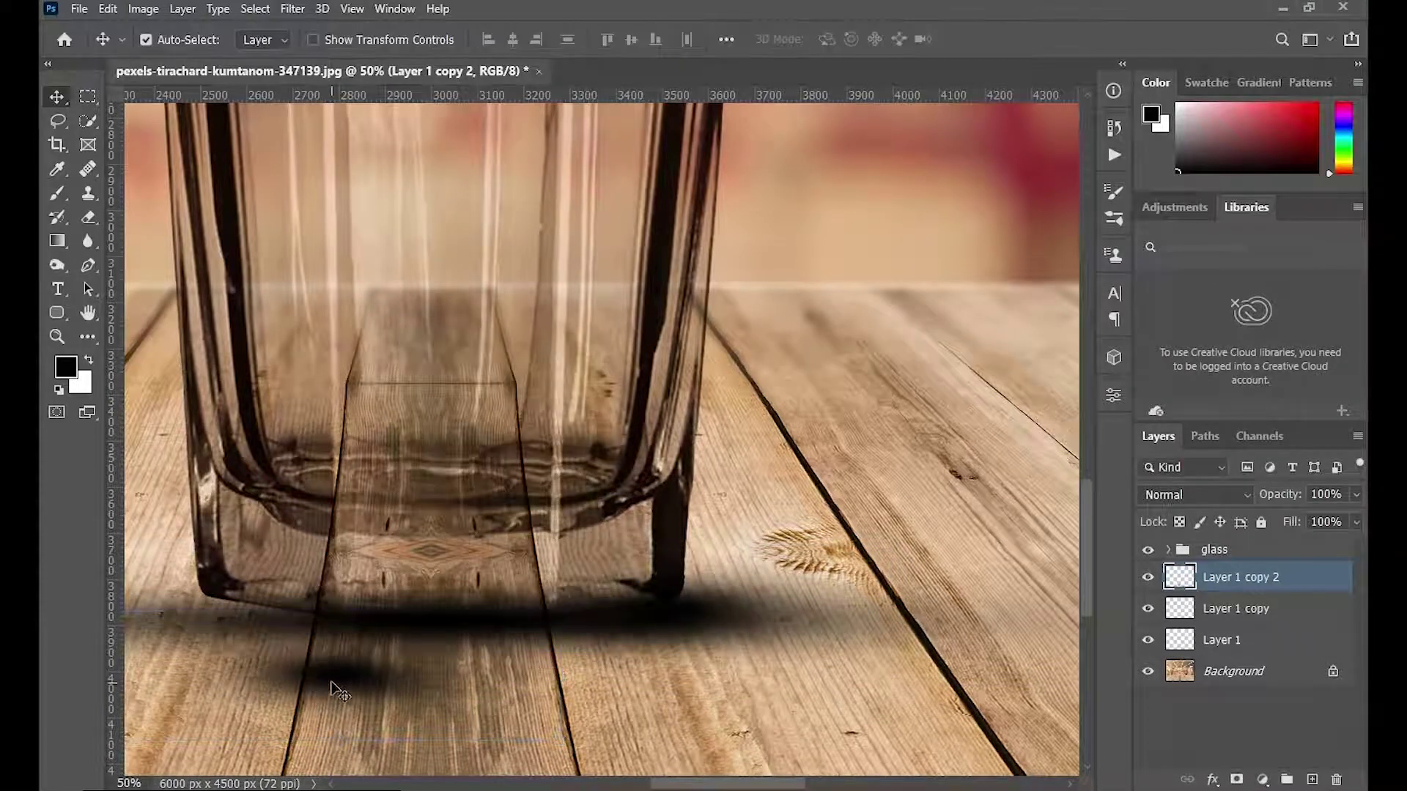
Place the flipped shadow under the glass's left base corner, rotate it to about 3.25° and nudge it slightly upward
left_click_drag(330, 685, 227, 628)
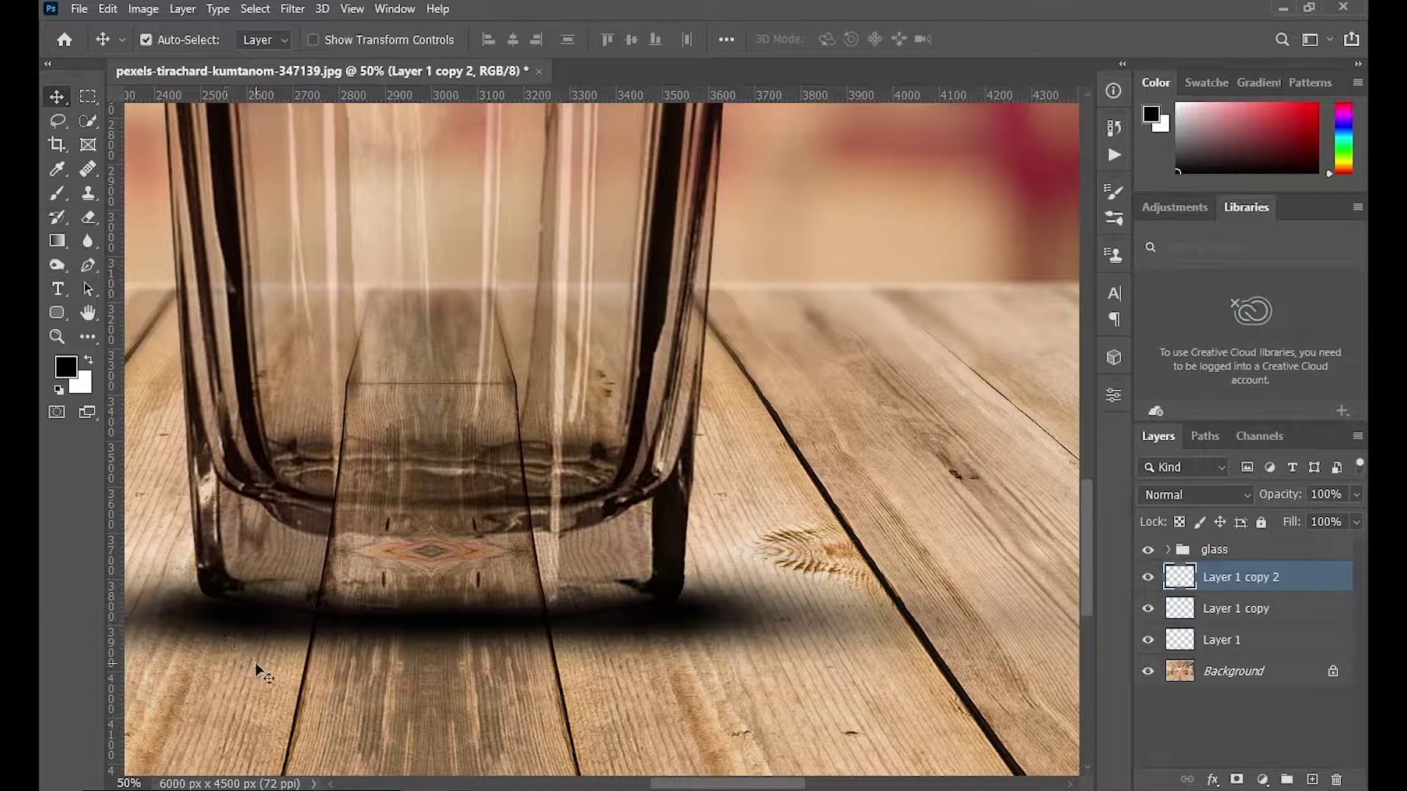
key("ctrl+t")
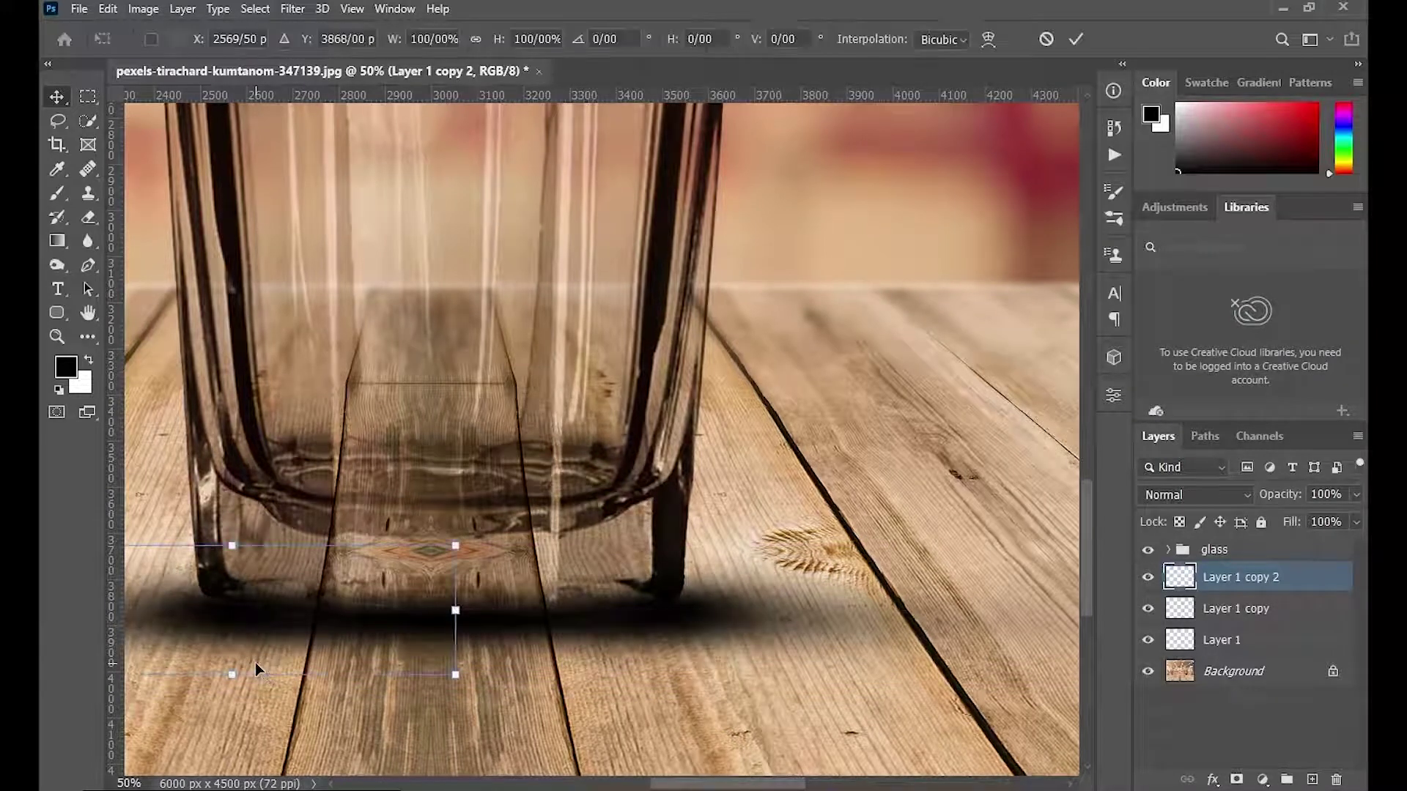
left_click_drag(187, 693, 181, 698)
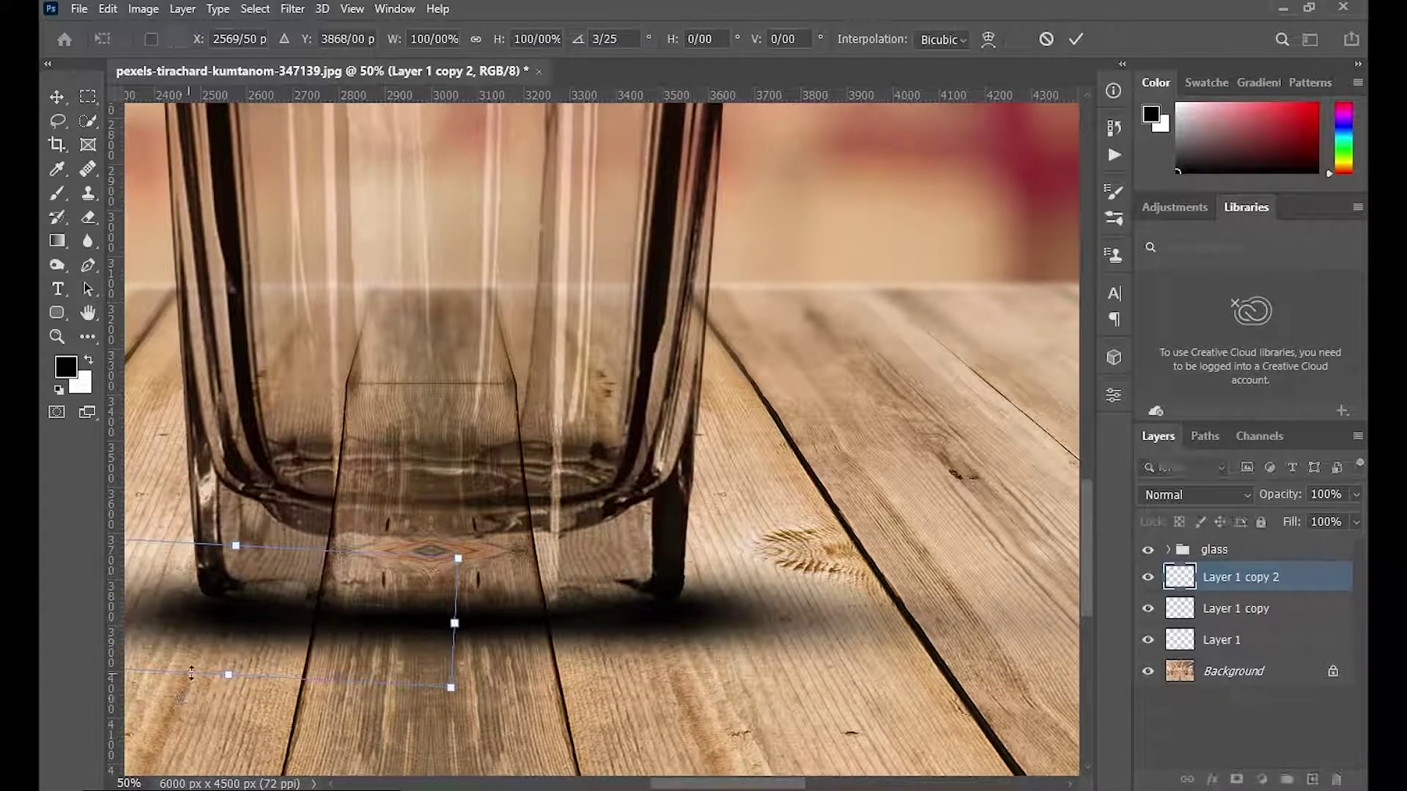
key("Up")
key("Up")
key("Up")
key("Up")
key("Up")
key("Up")
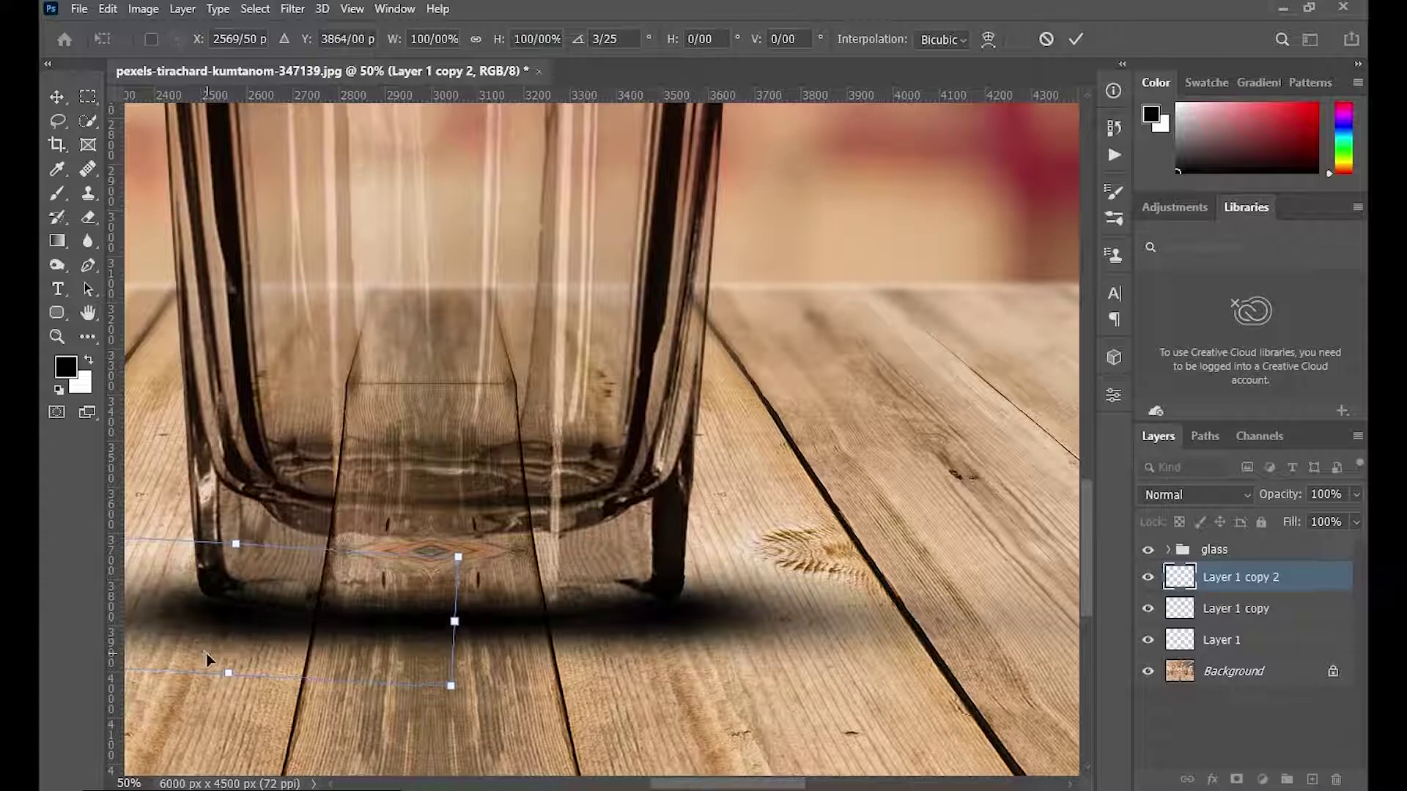
key("Return")
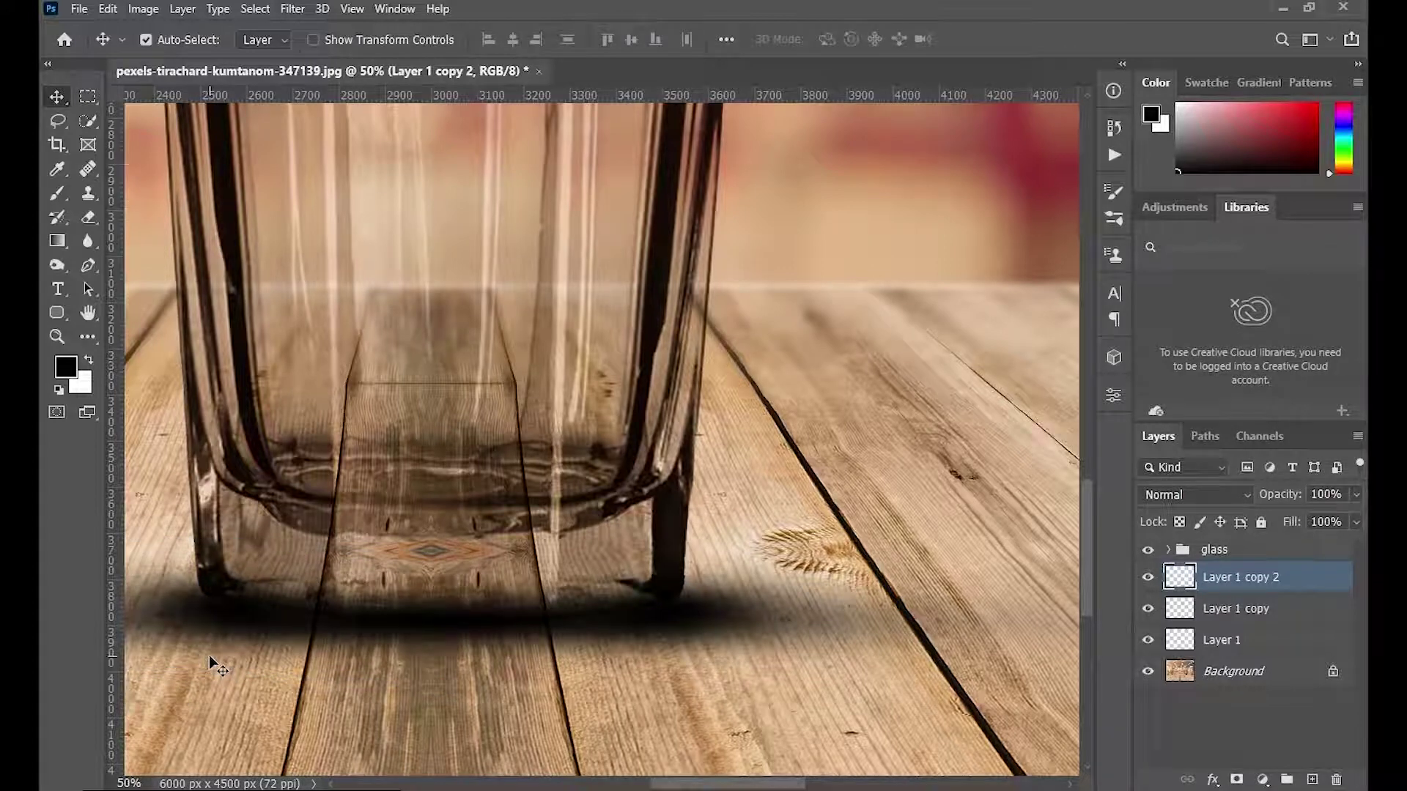
Stretch the original wide base shadow to about 107.17% height, nudge it slightly upward and apply the transform
left_click(1210, 645)
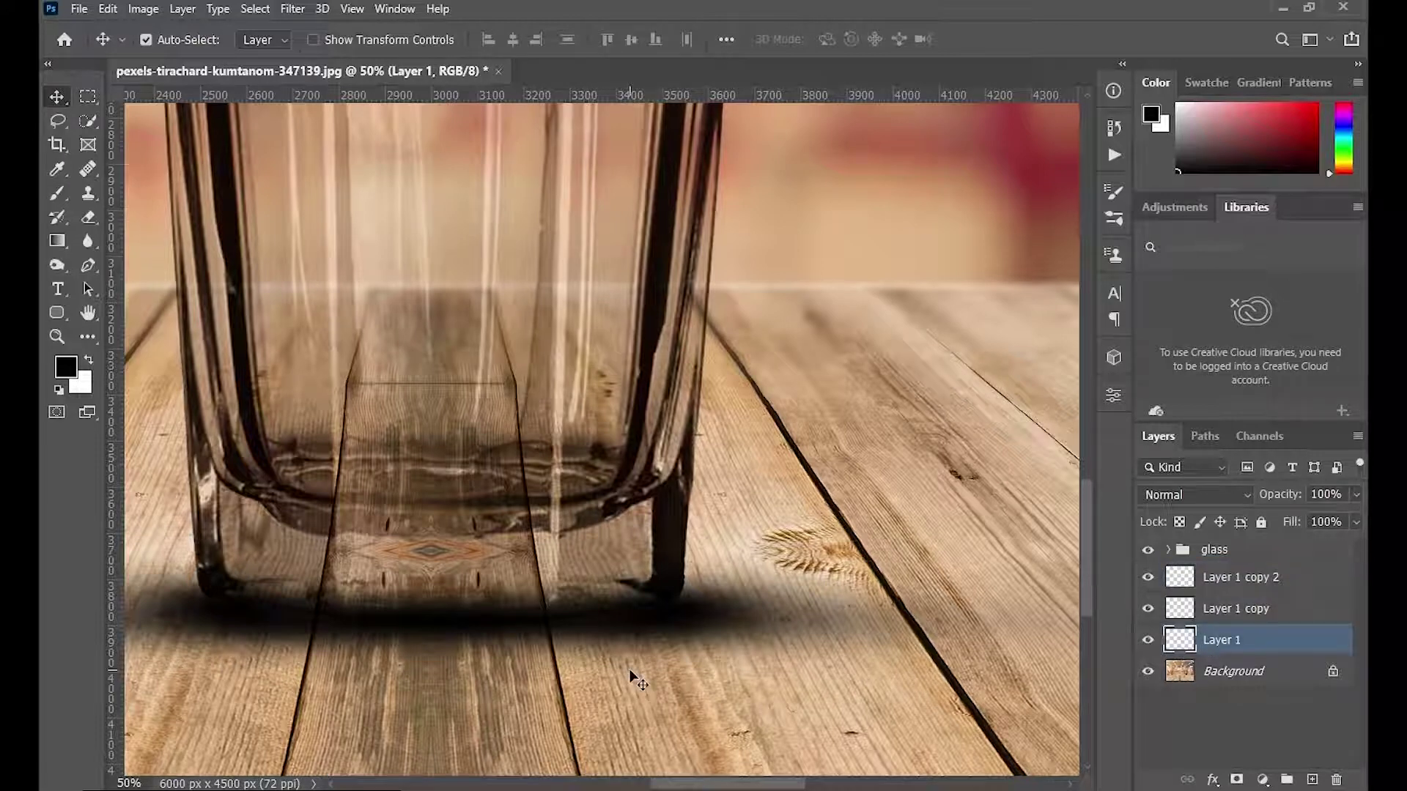
key("ctrl+y")
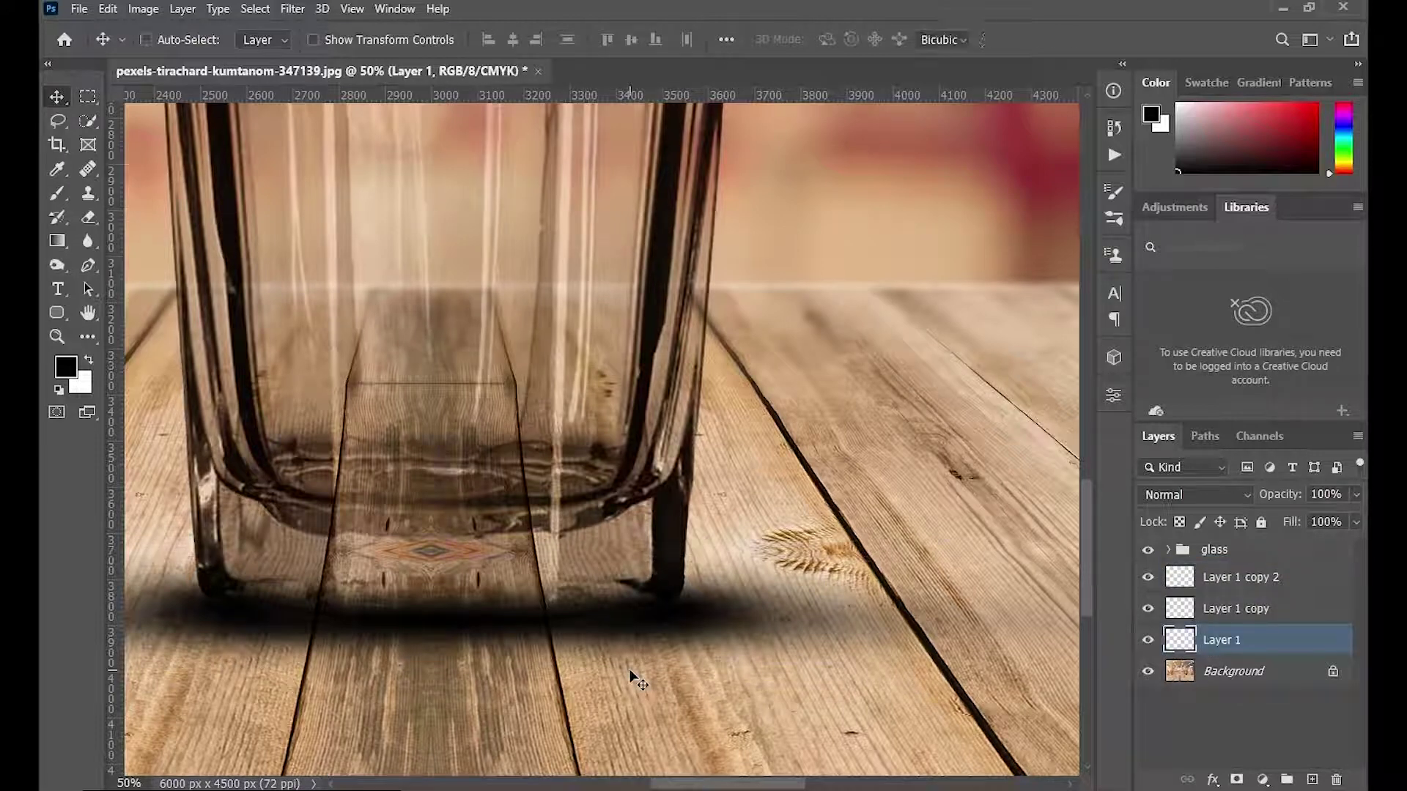
key("ctrl+t")
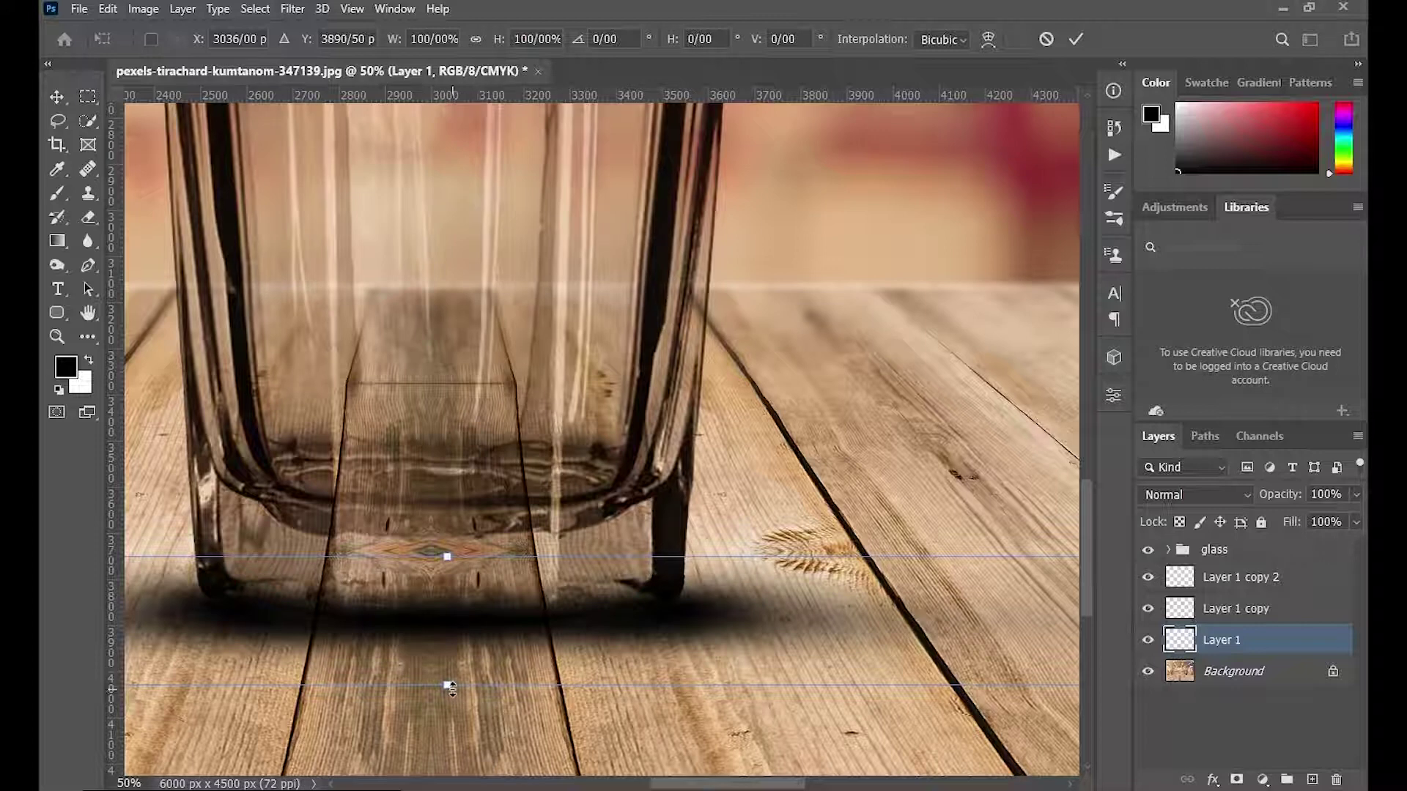
left_click_drag(449, 686, 448, 694)
key("Up")
key("Up")
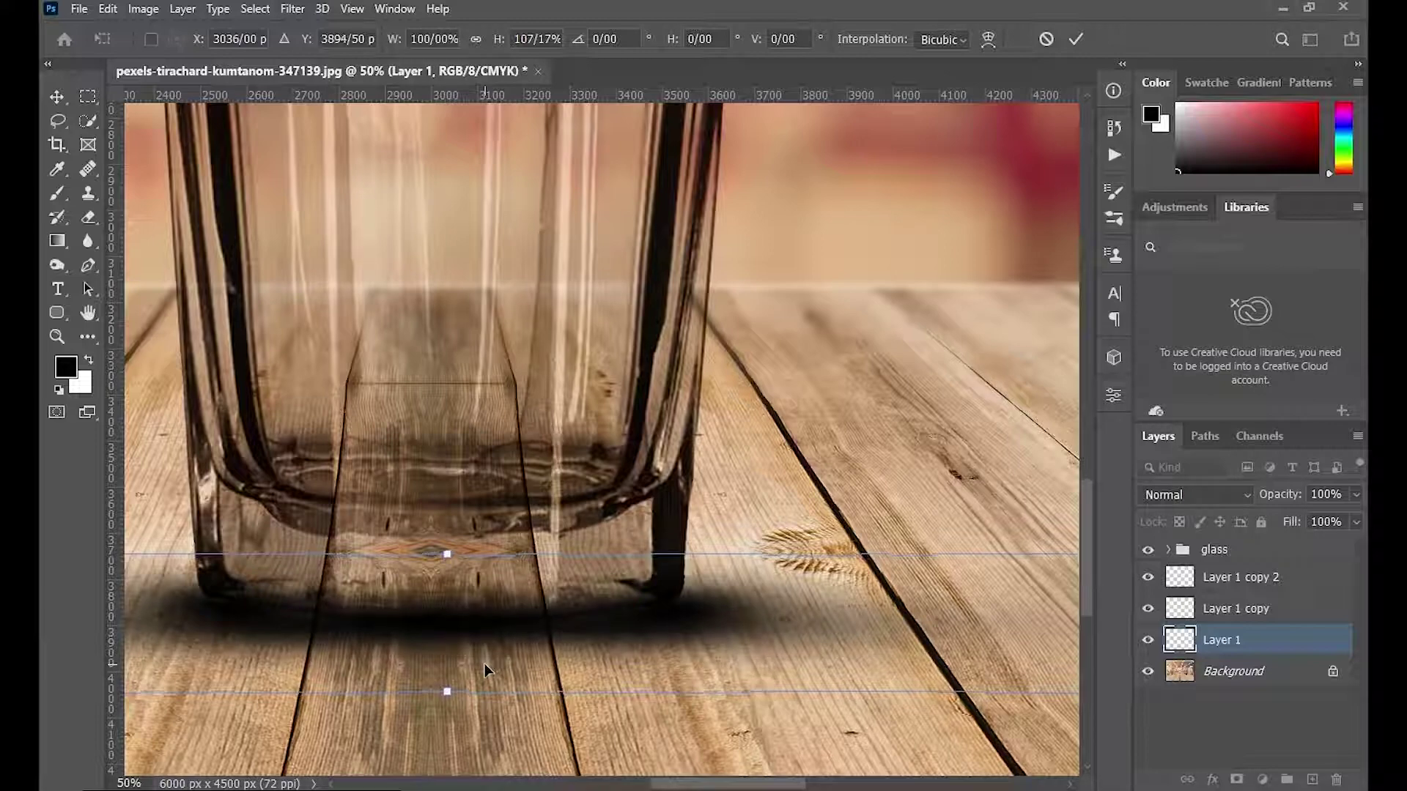
key("Return")
Group the three shadow layers, Layer 1, Layer 1 copy and Layer 1 copy 2, together
key("ctrl+minus")
key("ctrl+minus")
key("ctrl+minus")
key("ctrl+minus")
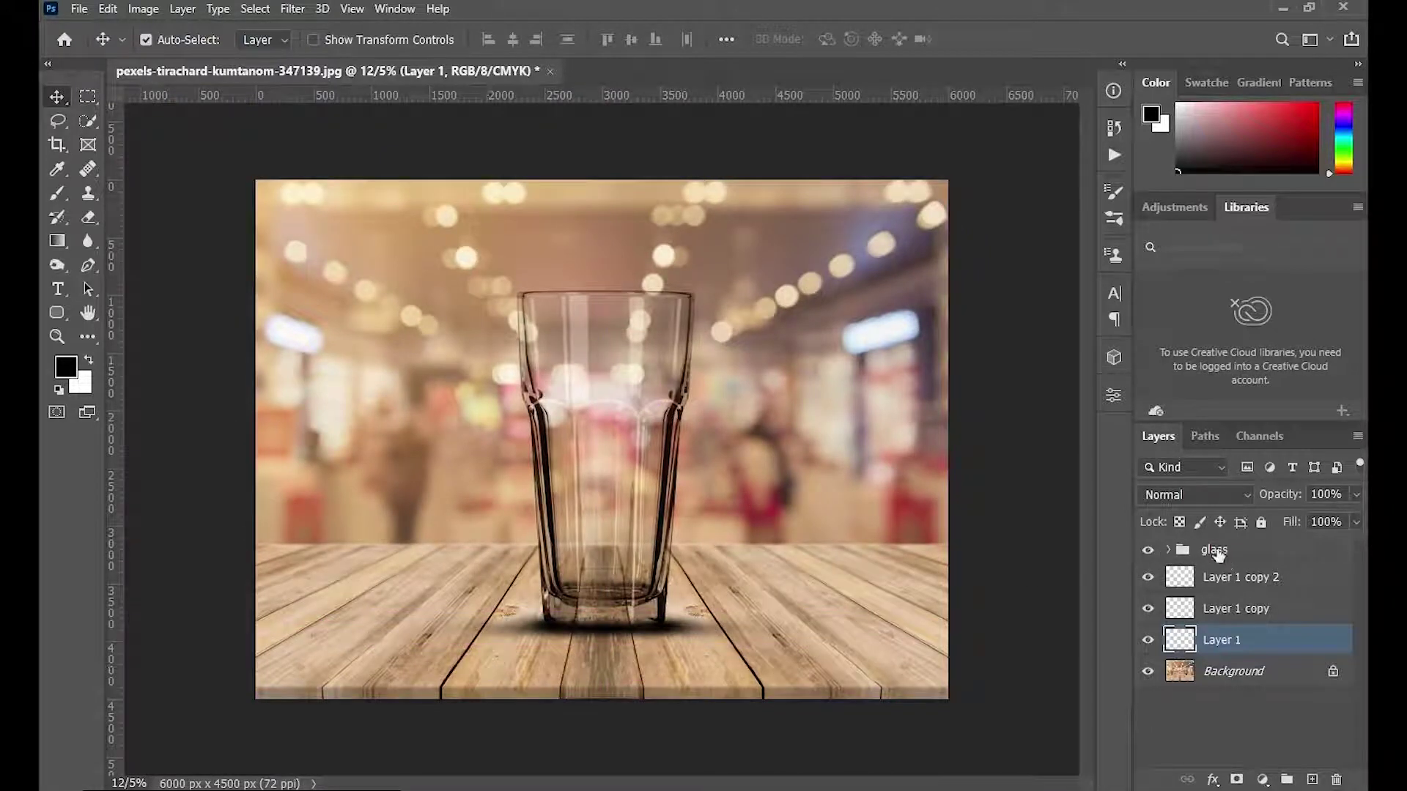
left_click(1237, 579)
left_click(1246, 610, "ctrl")
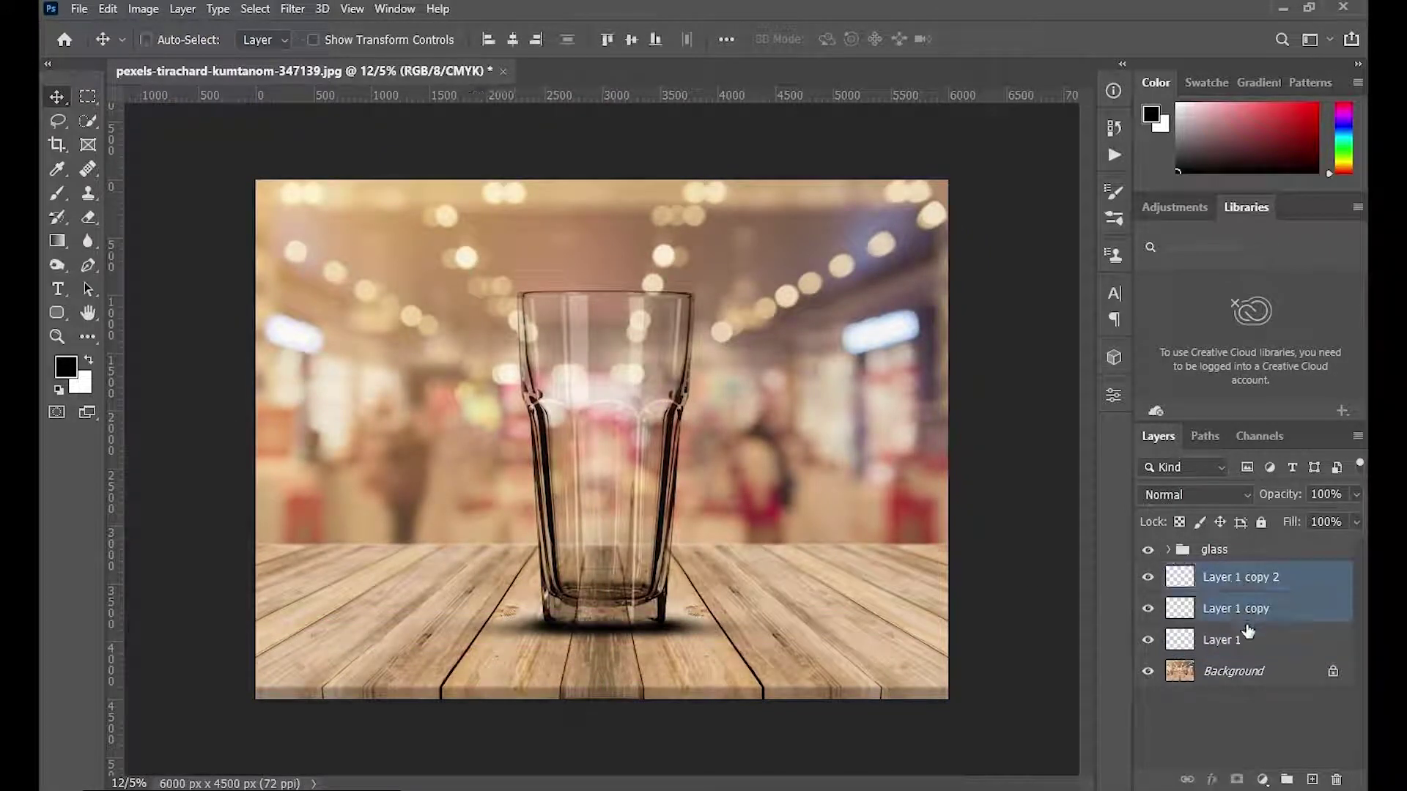
left_click(1247, 642, "ctrl")
left_click(1283, 779)
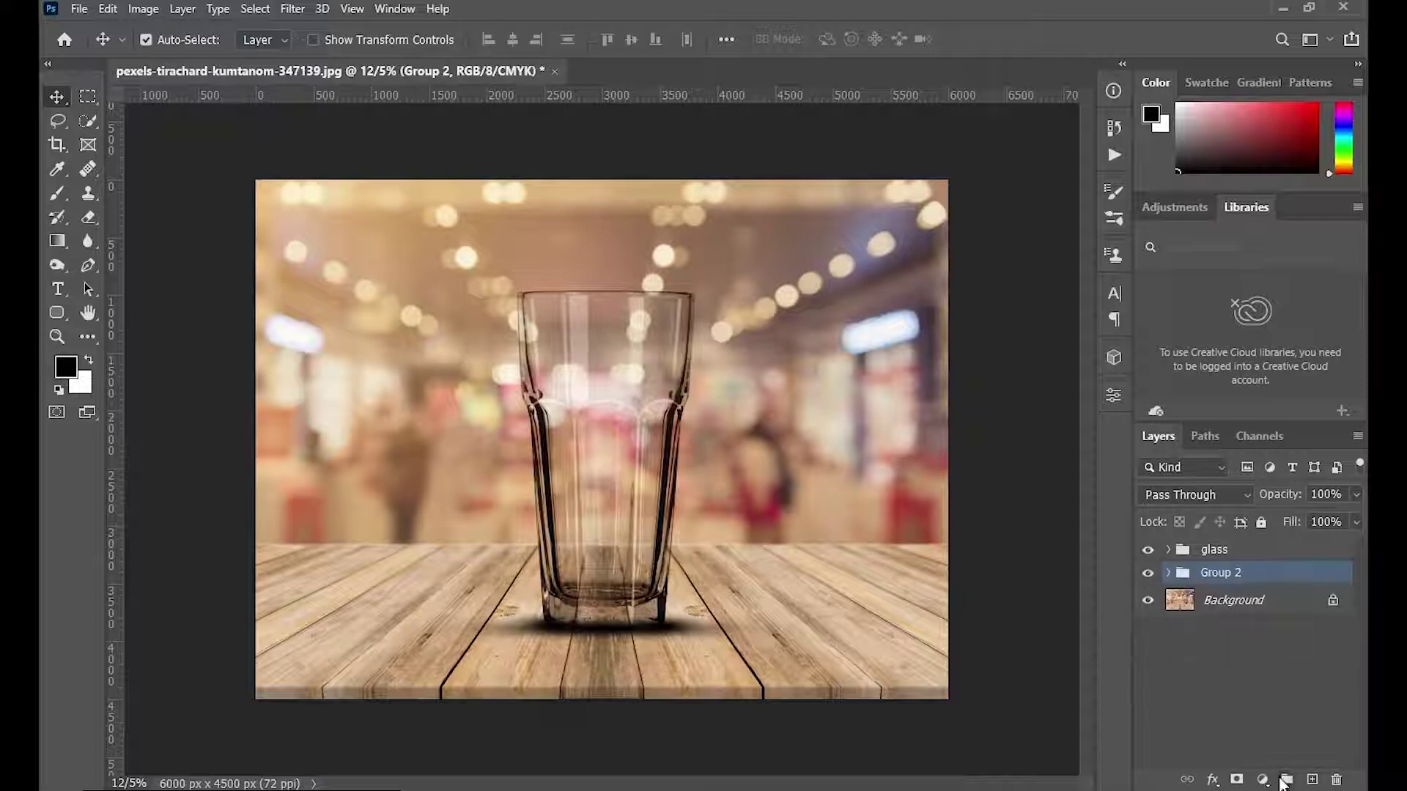
Rename the shadow group "shdow" and reduce its opacity to 70%
double_click(1220, 575)
type("shd")
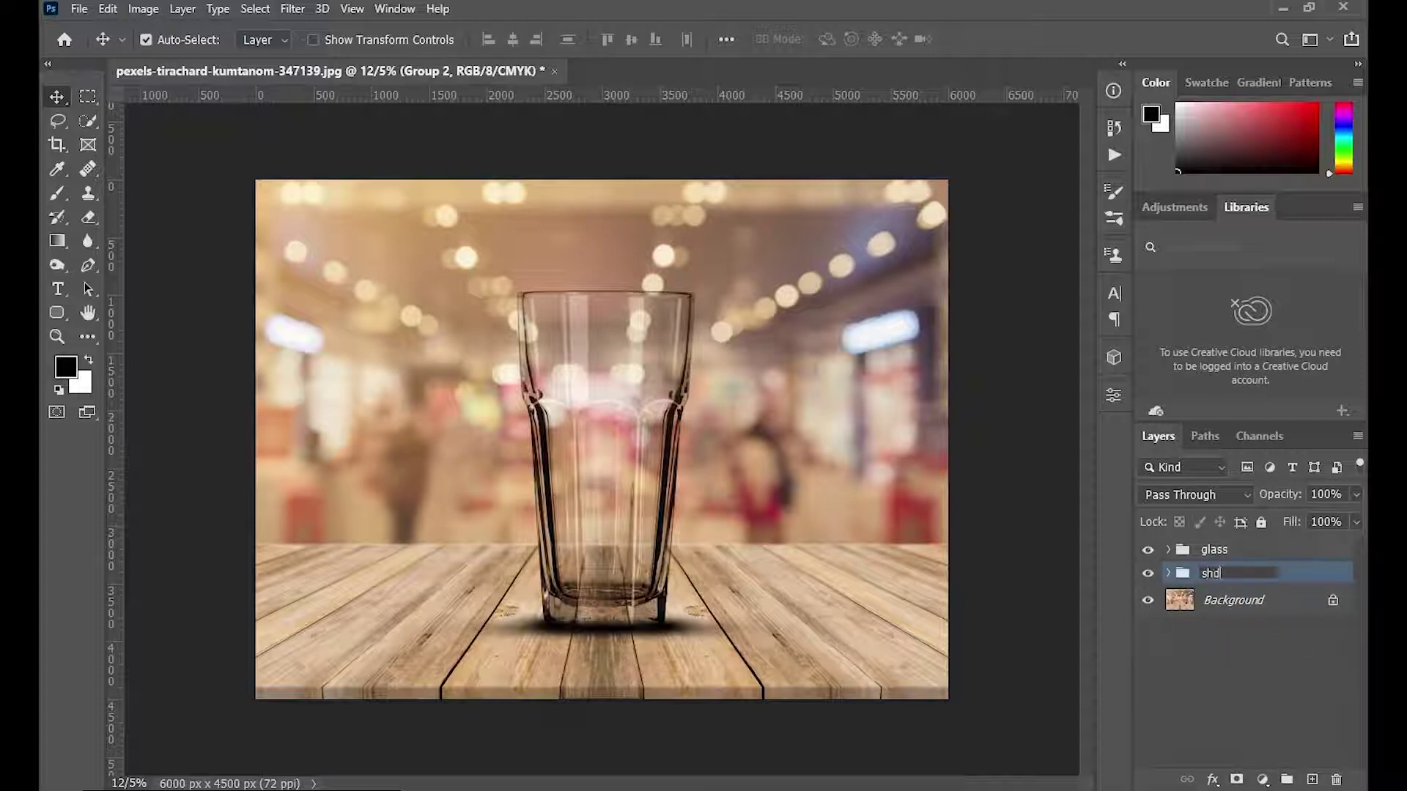
type("ow")
key("Return")
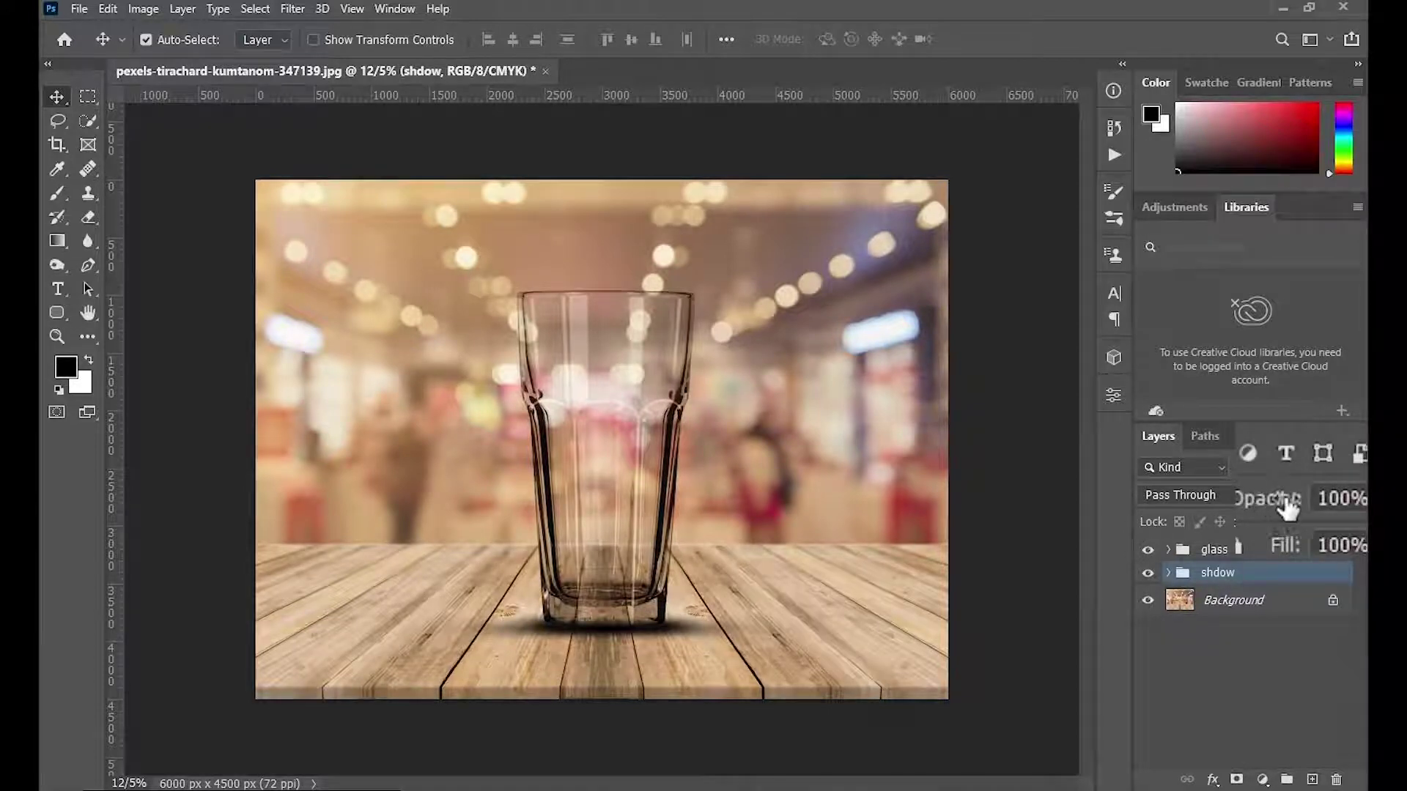
left_click_drag(1275, 505, 1243, 508)
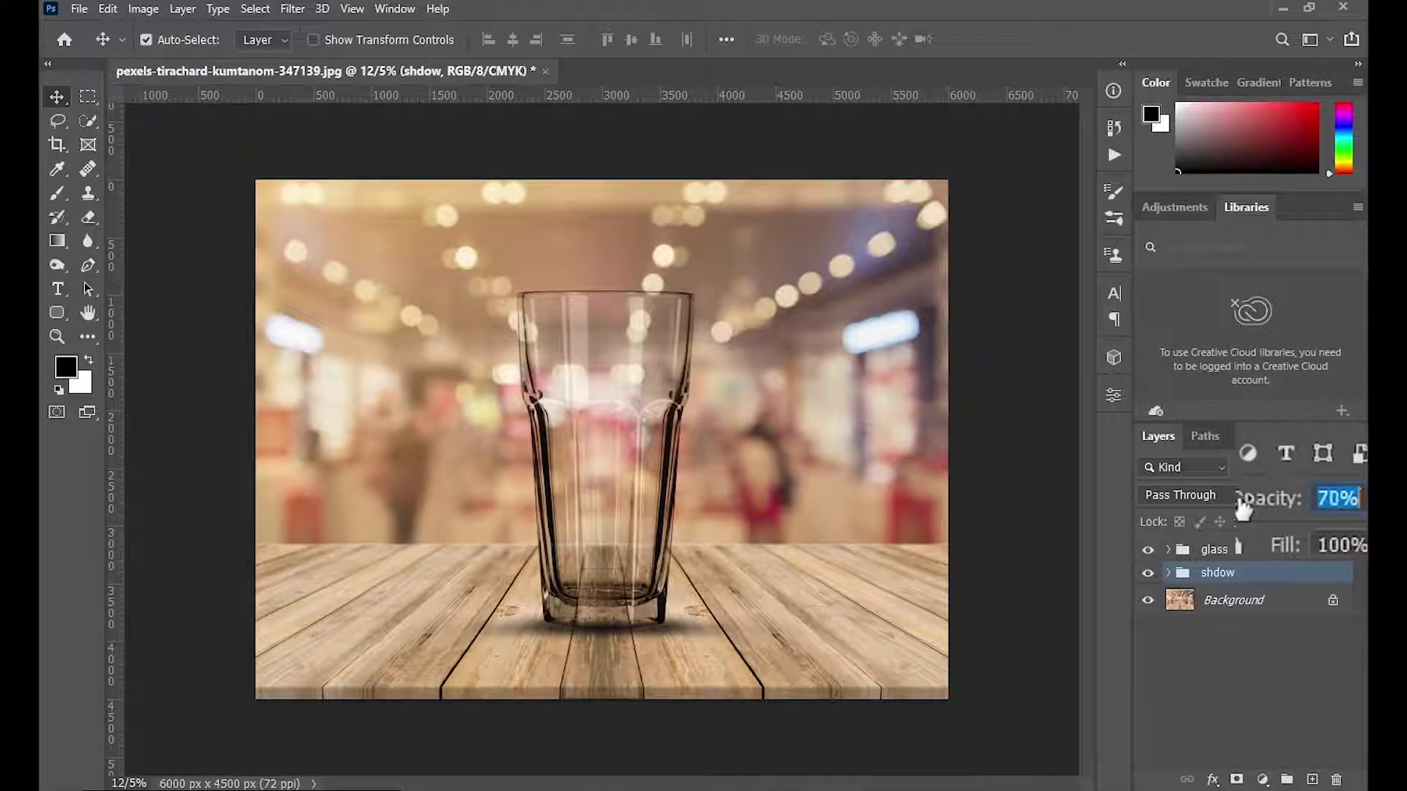
Add a Levels adjustment clipped to the glass group, with midtones at about 1.10 and a raised black input level
left_click(1238, 556)
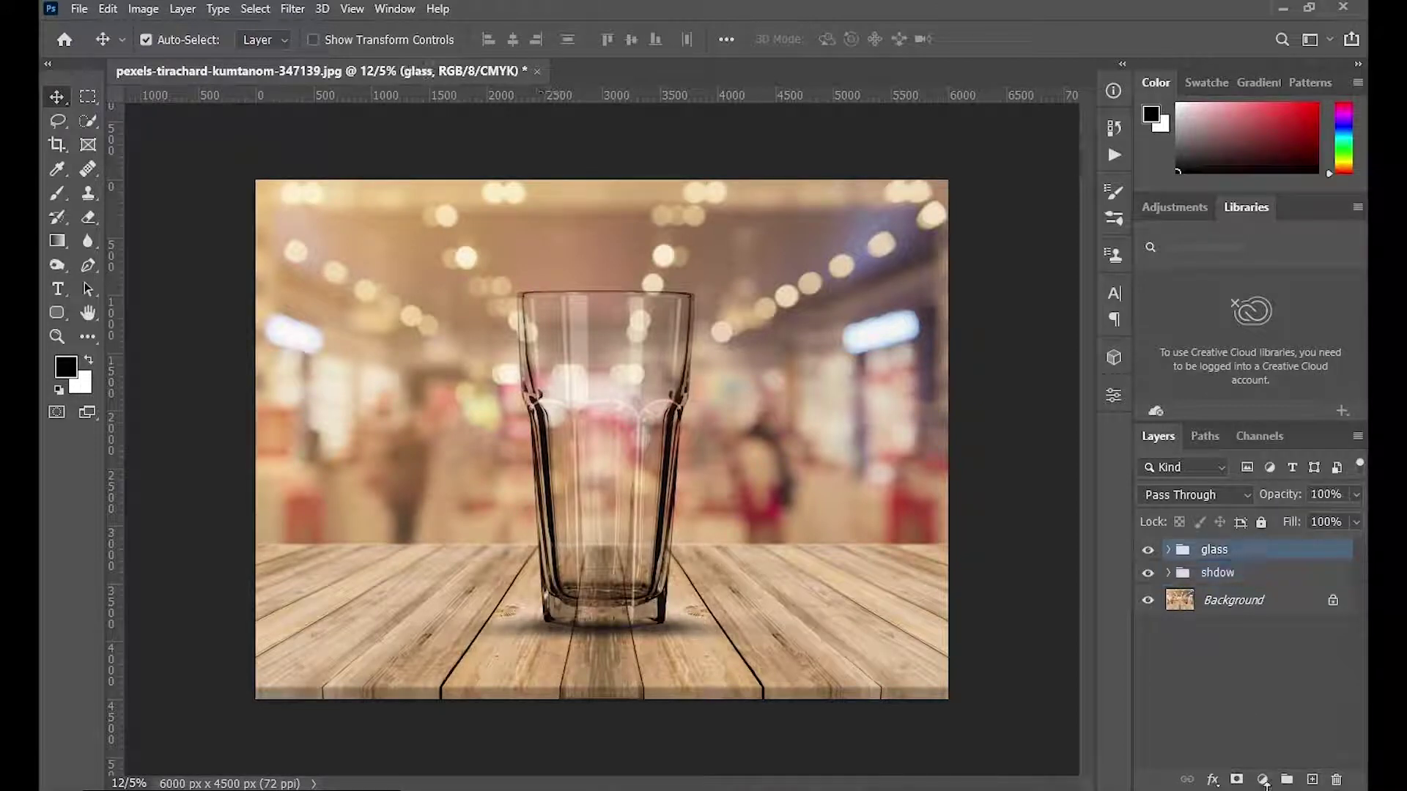
left_click(1262, 781)
left_click(1264, 542)
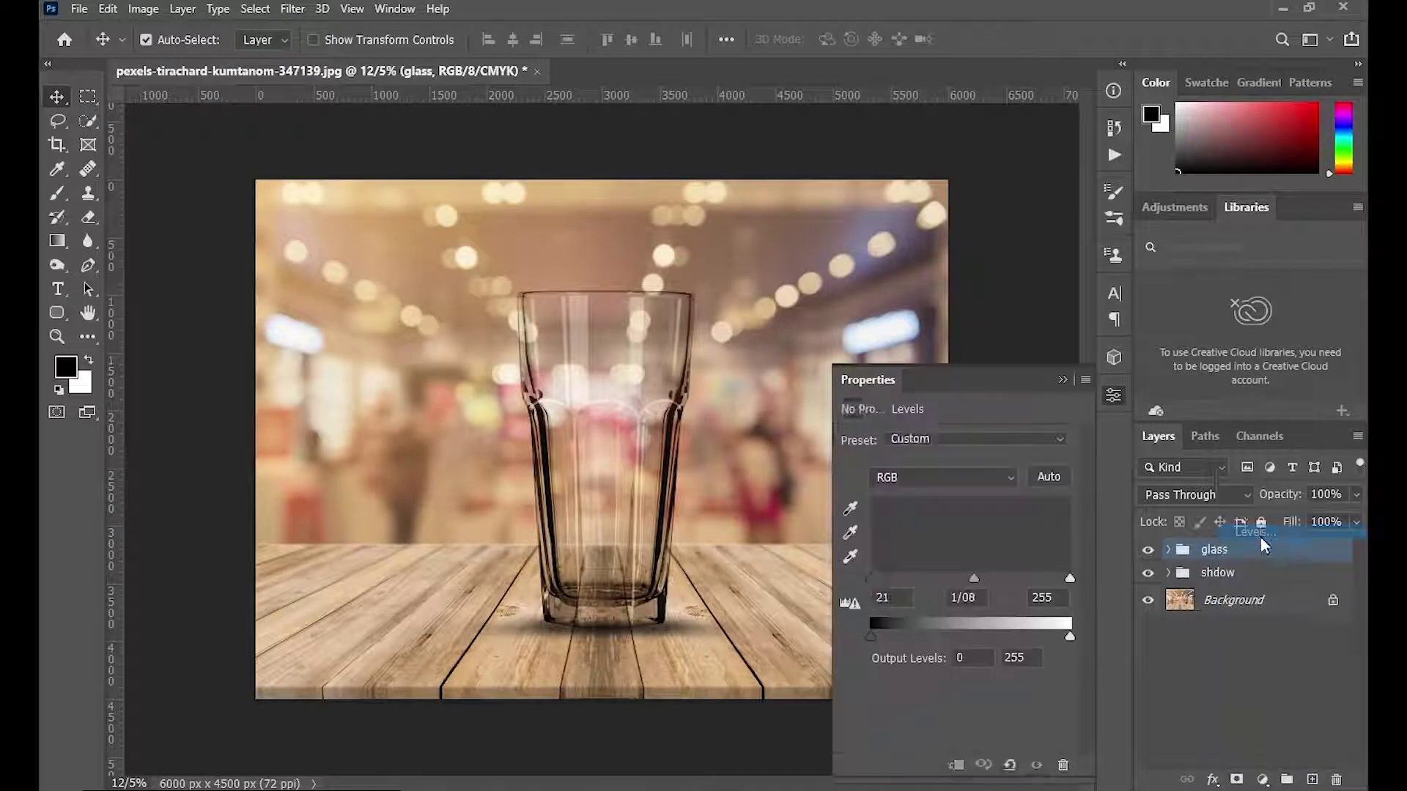
left_click(957, 766)
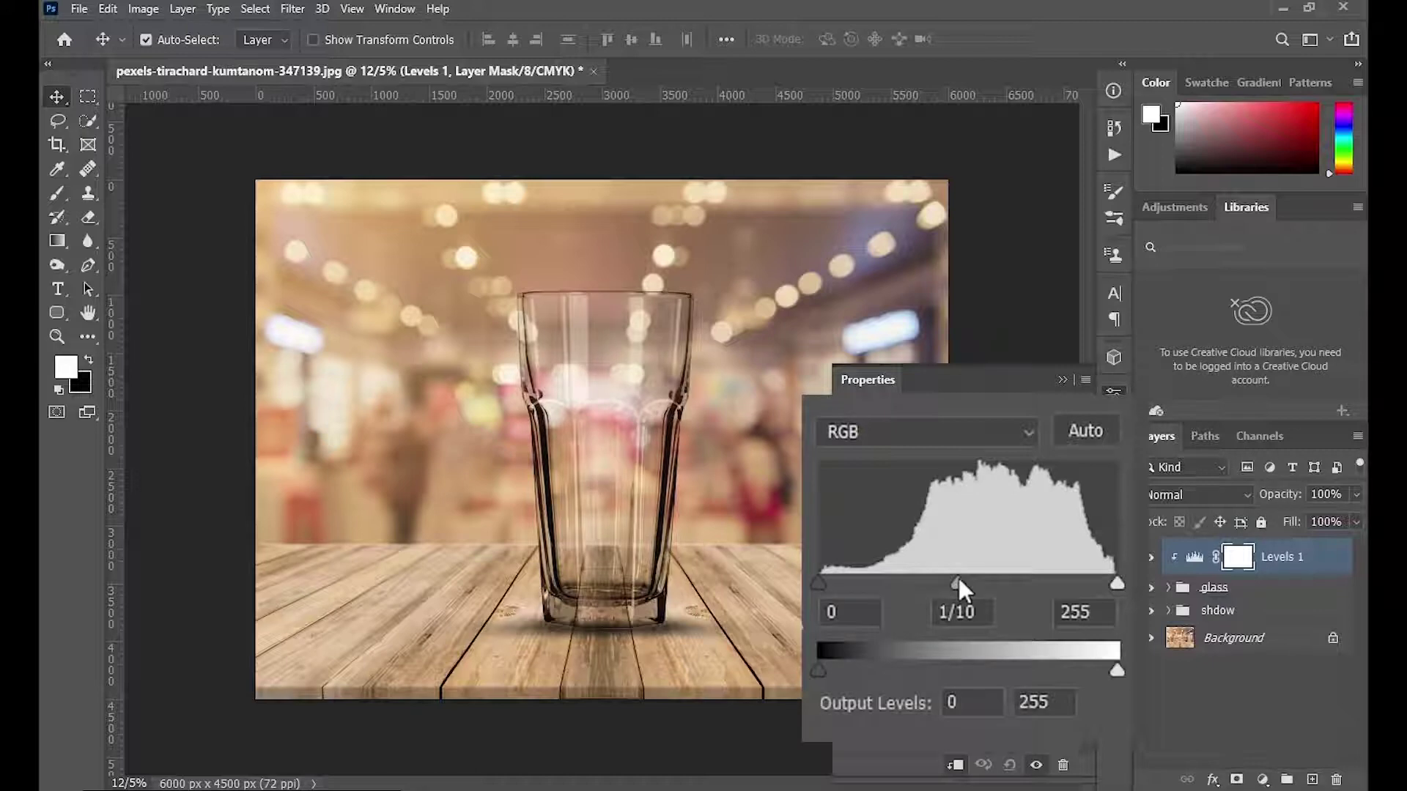
left_click_drag(819, 584, 842, 579)
left_click(1062, 381)
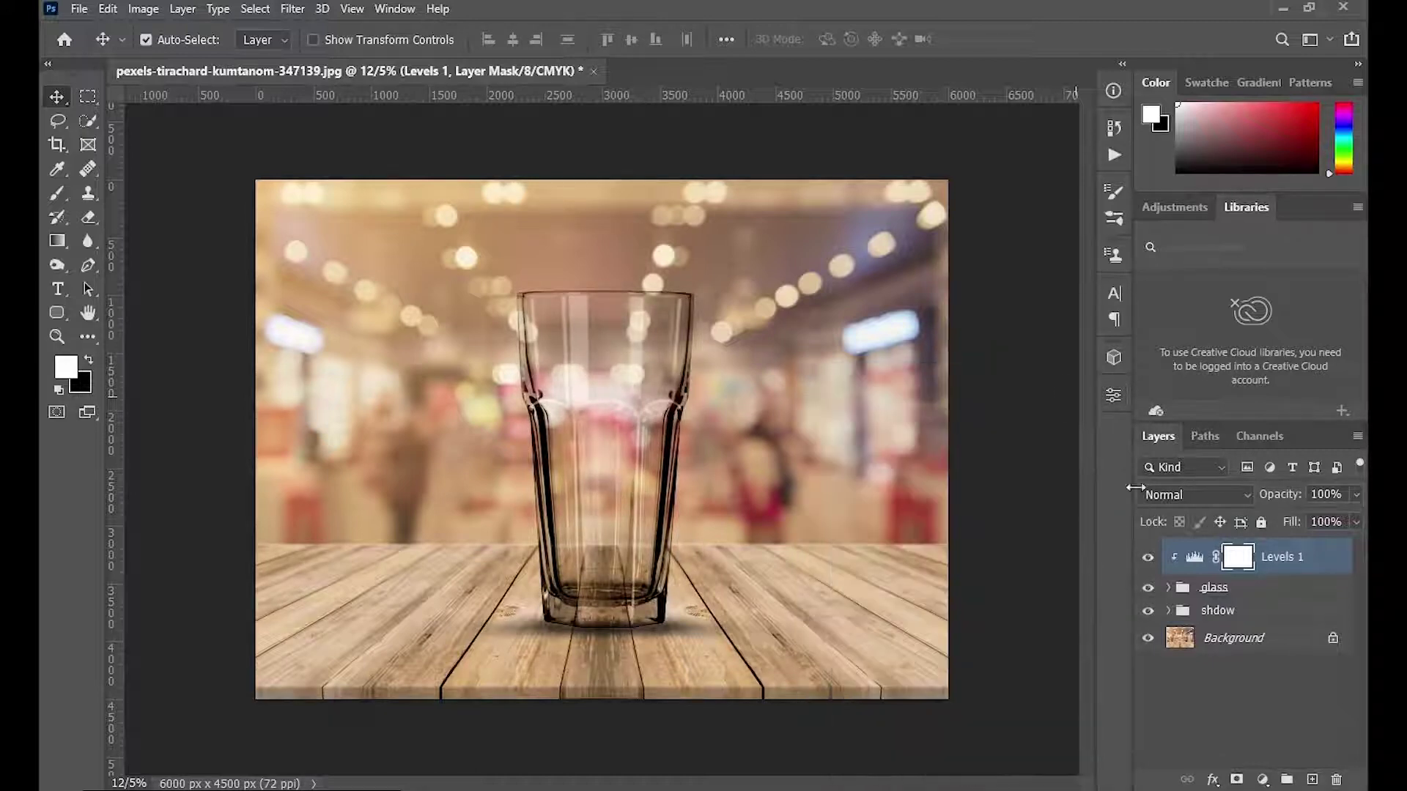
Add a new layer clipped to the glass group and ready a black brush at size 45 over the glass's base
left_click(1288, 588)
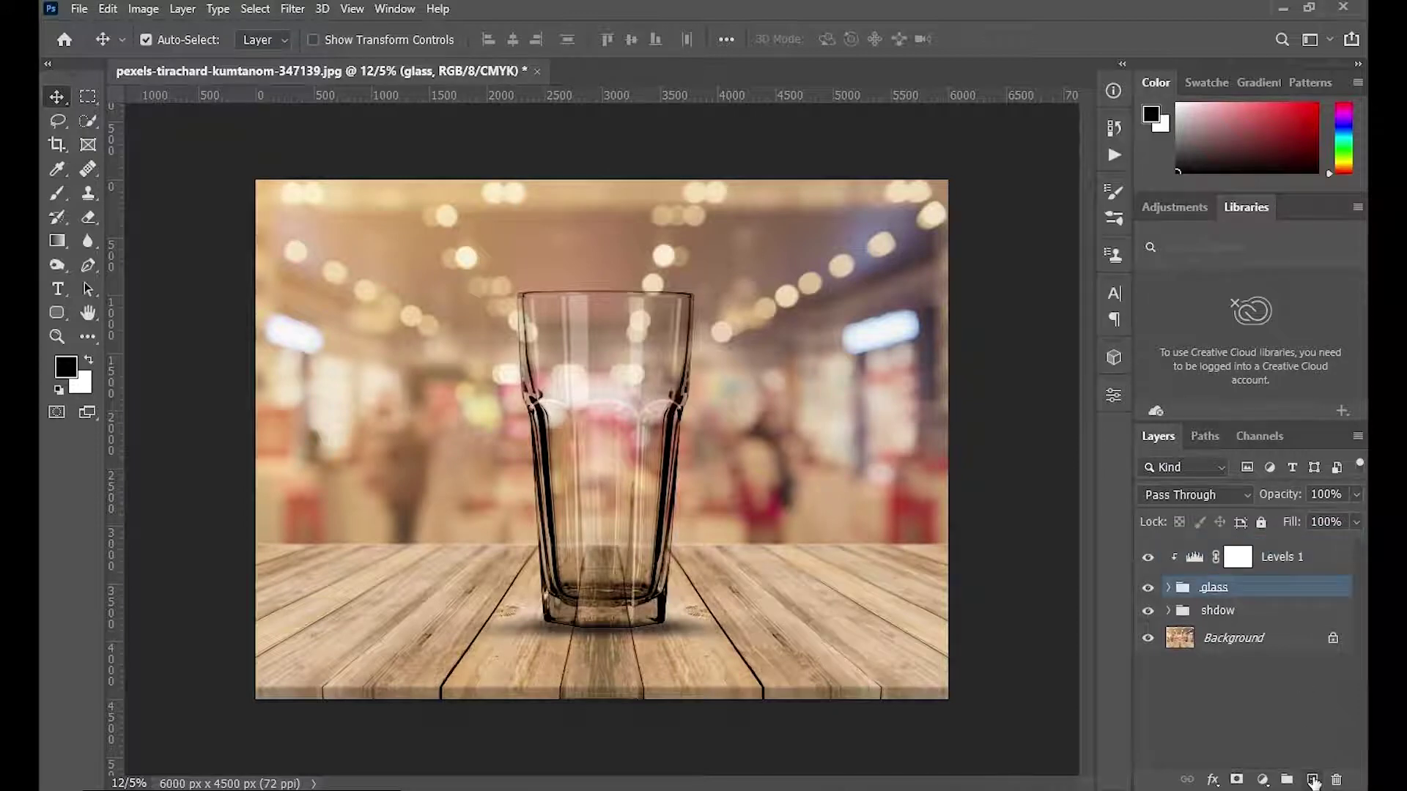
left_click(1312, 780)
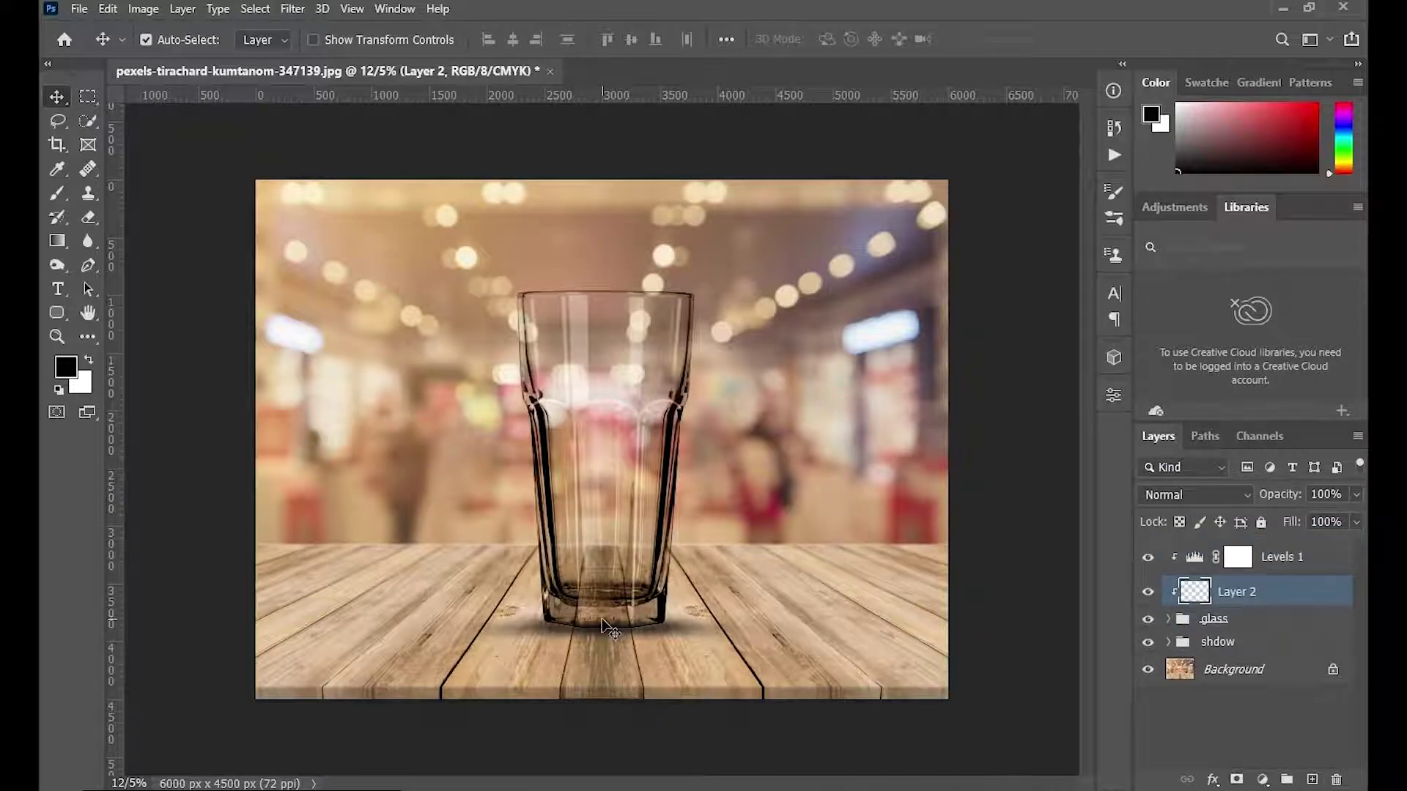
key("ctrl+equal")
key("ctrl+equal")
key("ctrl+equal")
key("ctrl+equal")
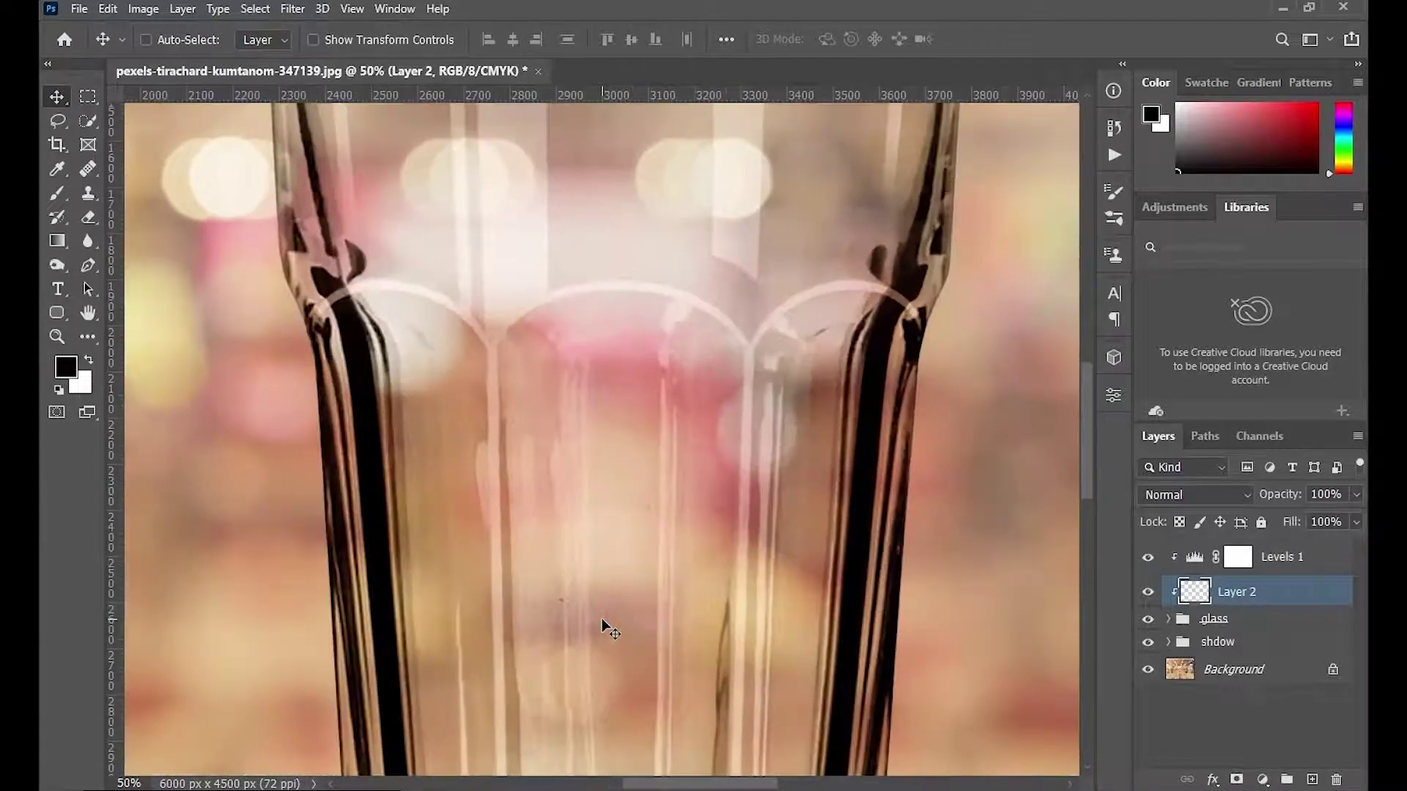
scroll(602, 620, "down", 10)
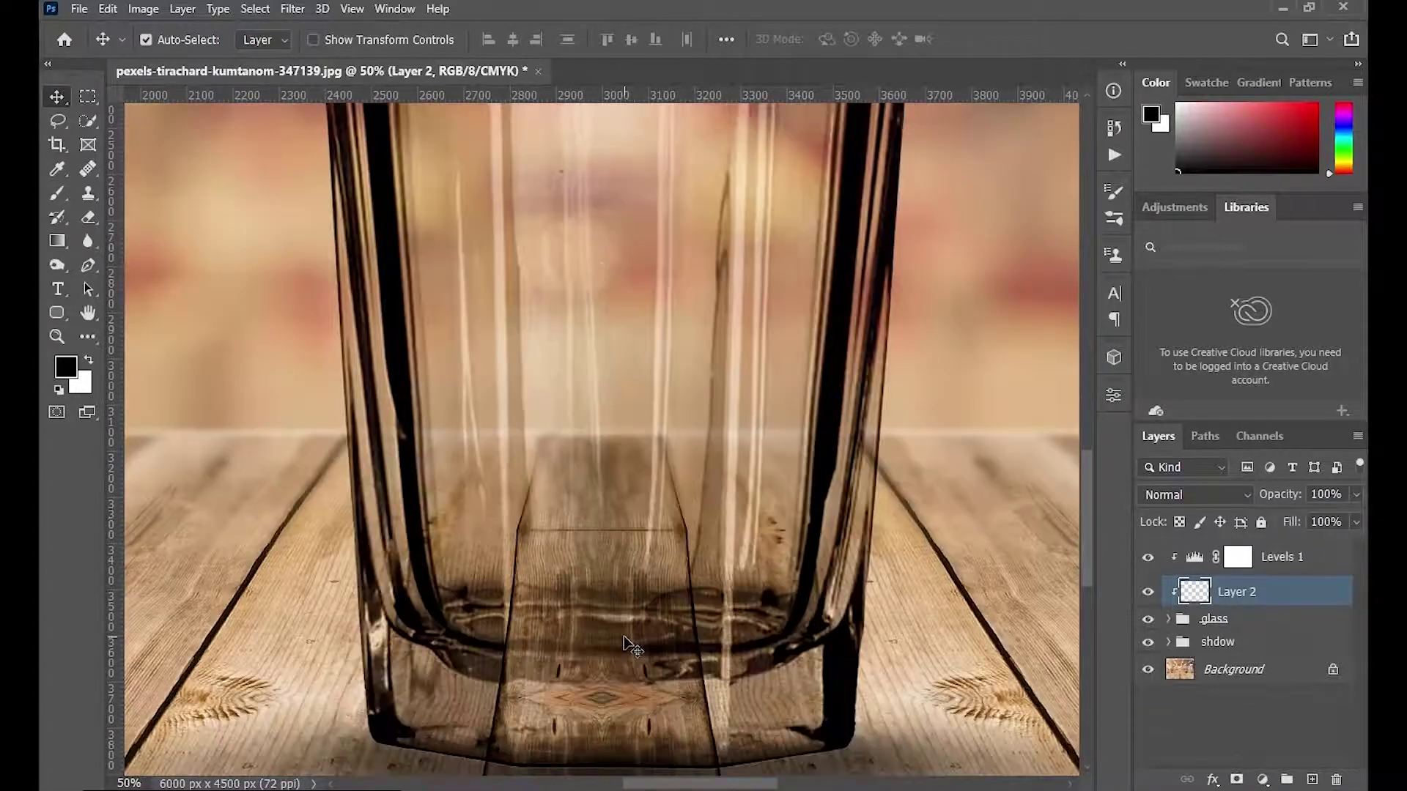
scroll(629, 644, "down", 5)
key("ctrl+equal")
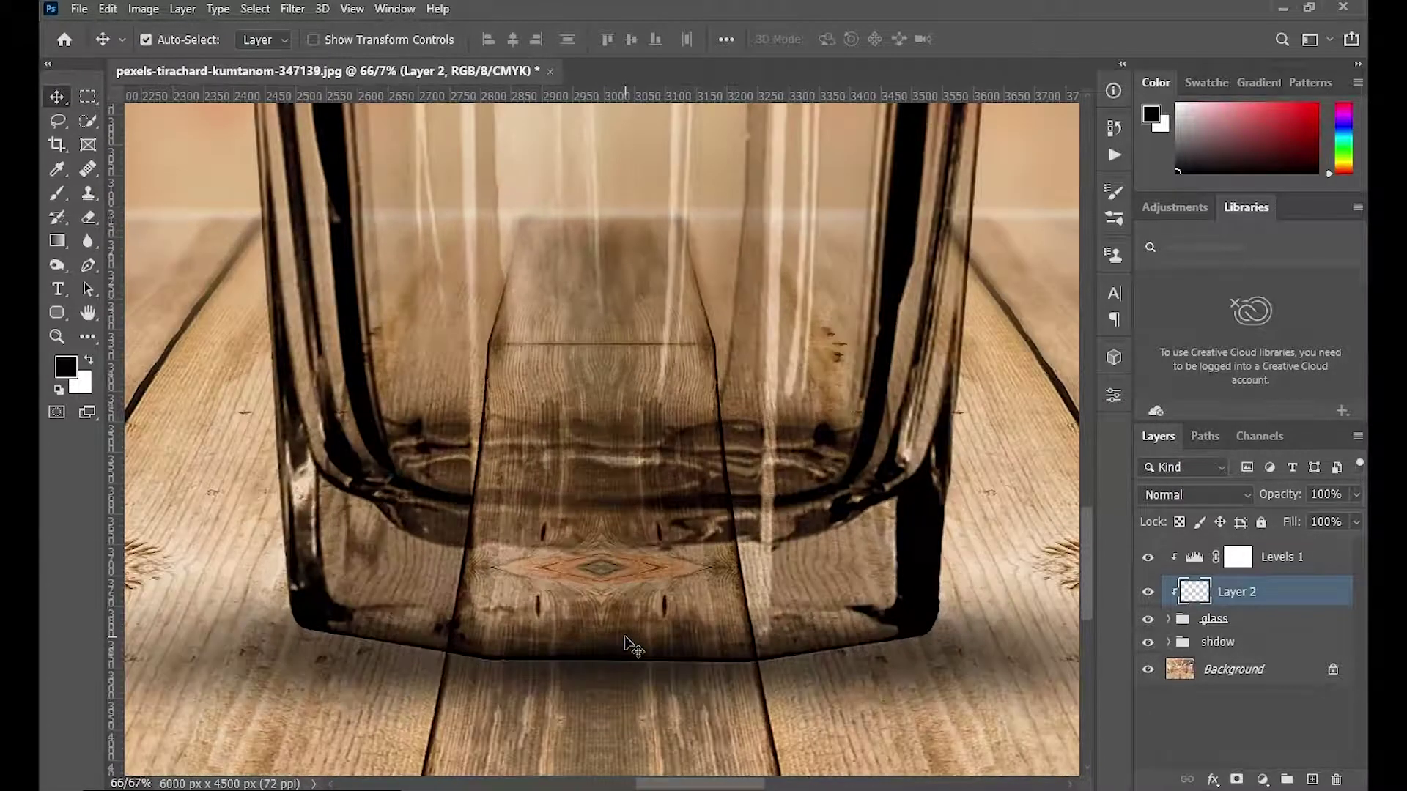
scroll(629, 646, "down", 2)
left_click(57, 194)
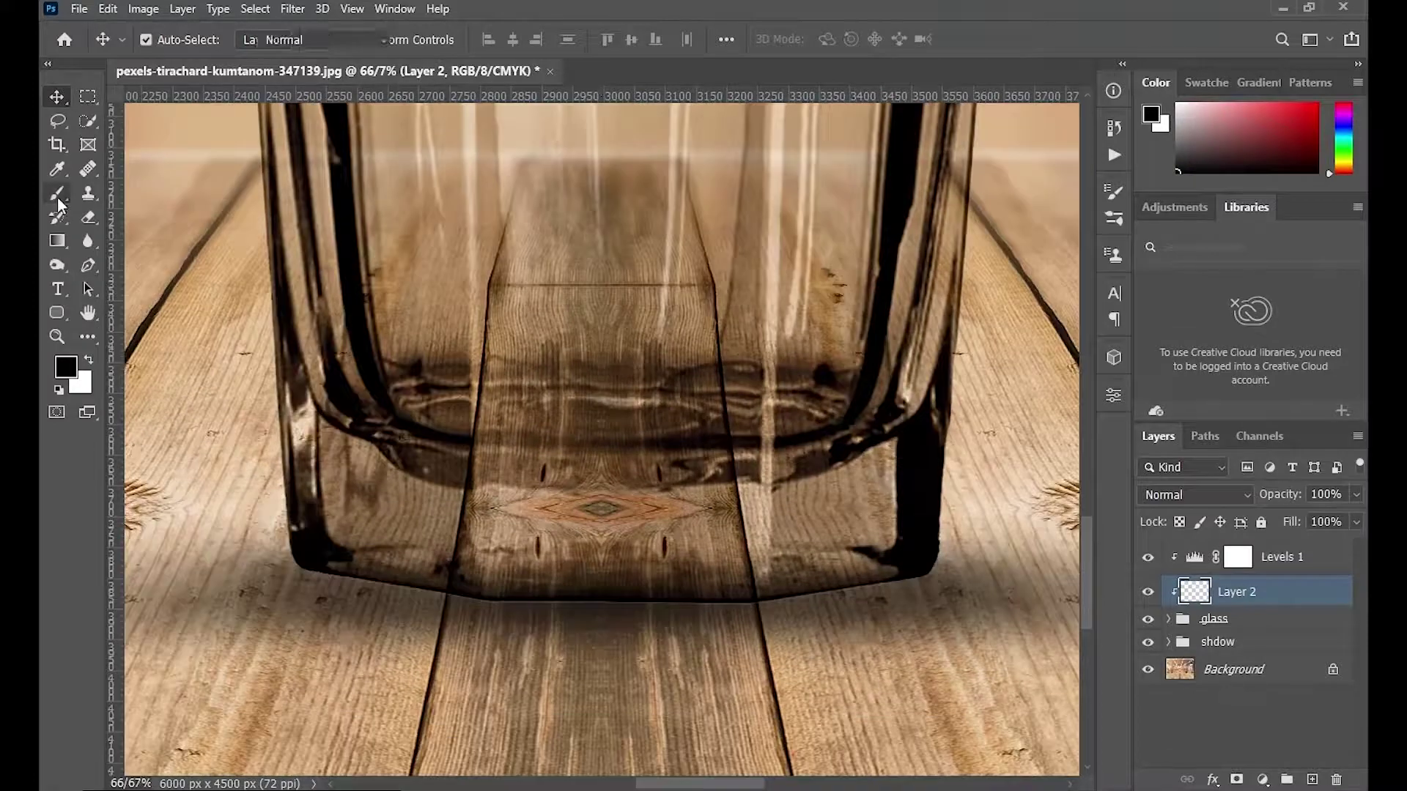
left_click(154, 39)
left_click(156, 42)
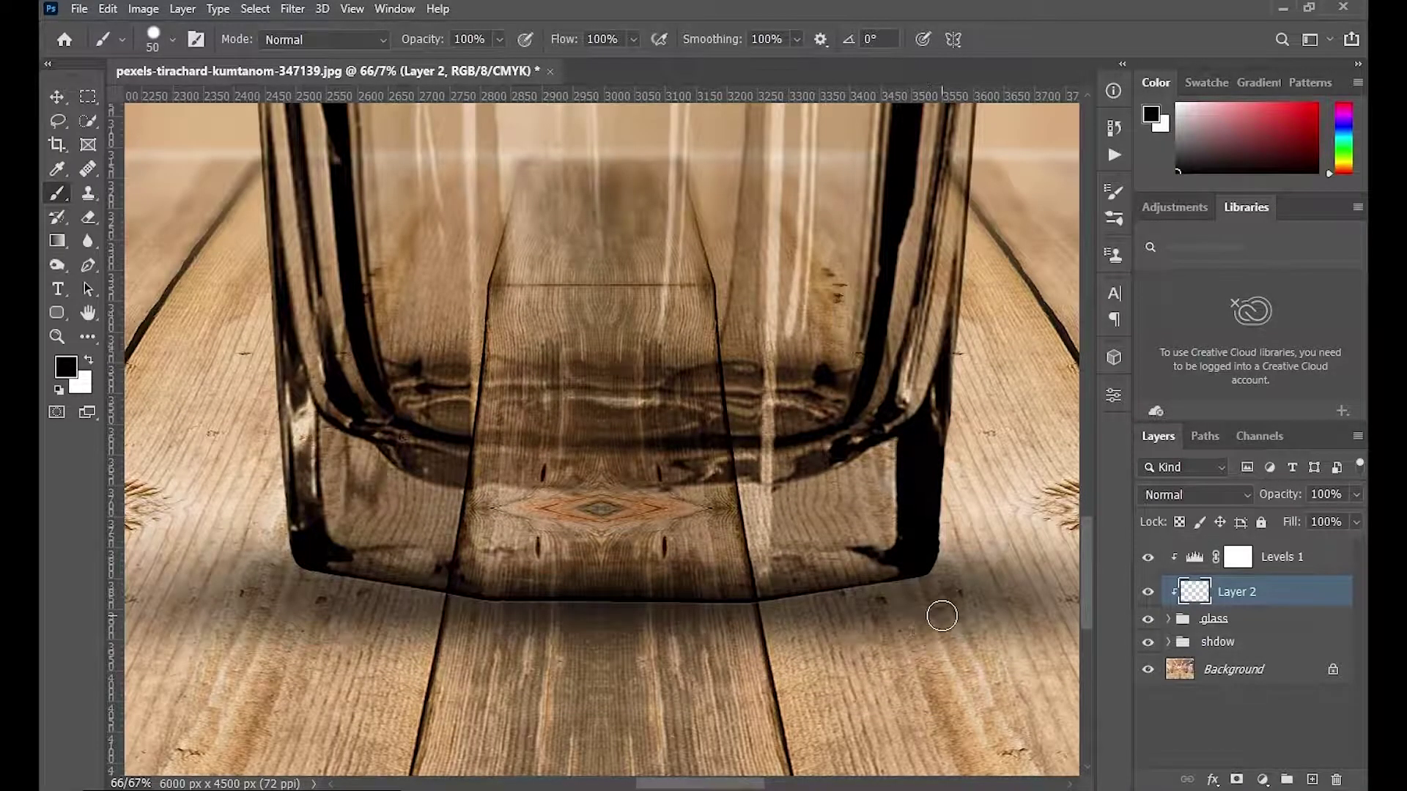
key("bracketleft")
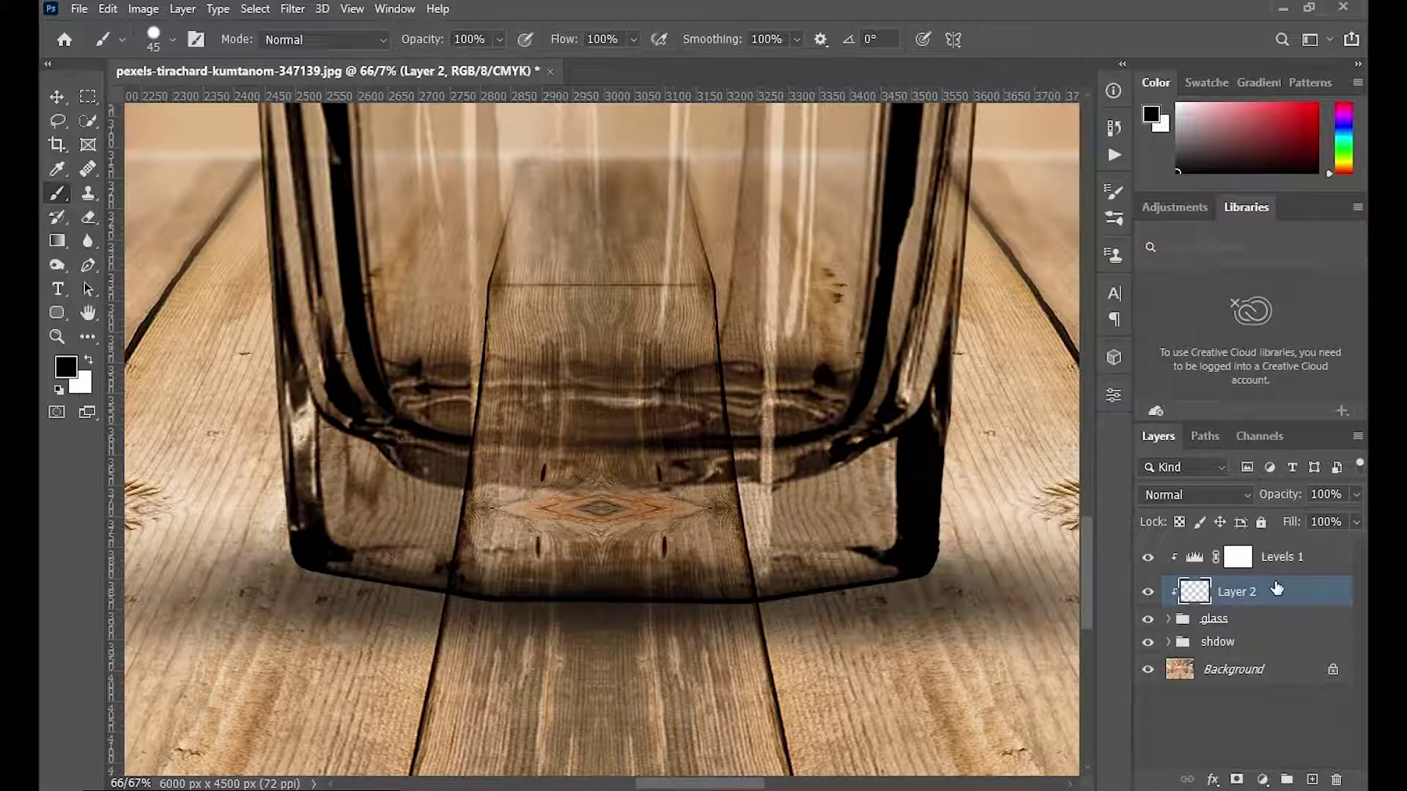
Group Levels 1, Layer 2, the glass group and the shdow group into one parent group
key("ctrl+minus")
key("ctrl+minus")
key("ctrl+minus")
key("ctrl+minus")
key("ctrl+minus")
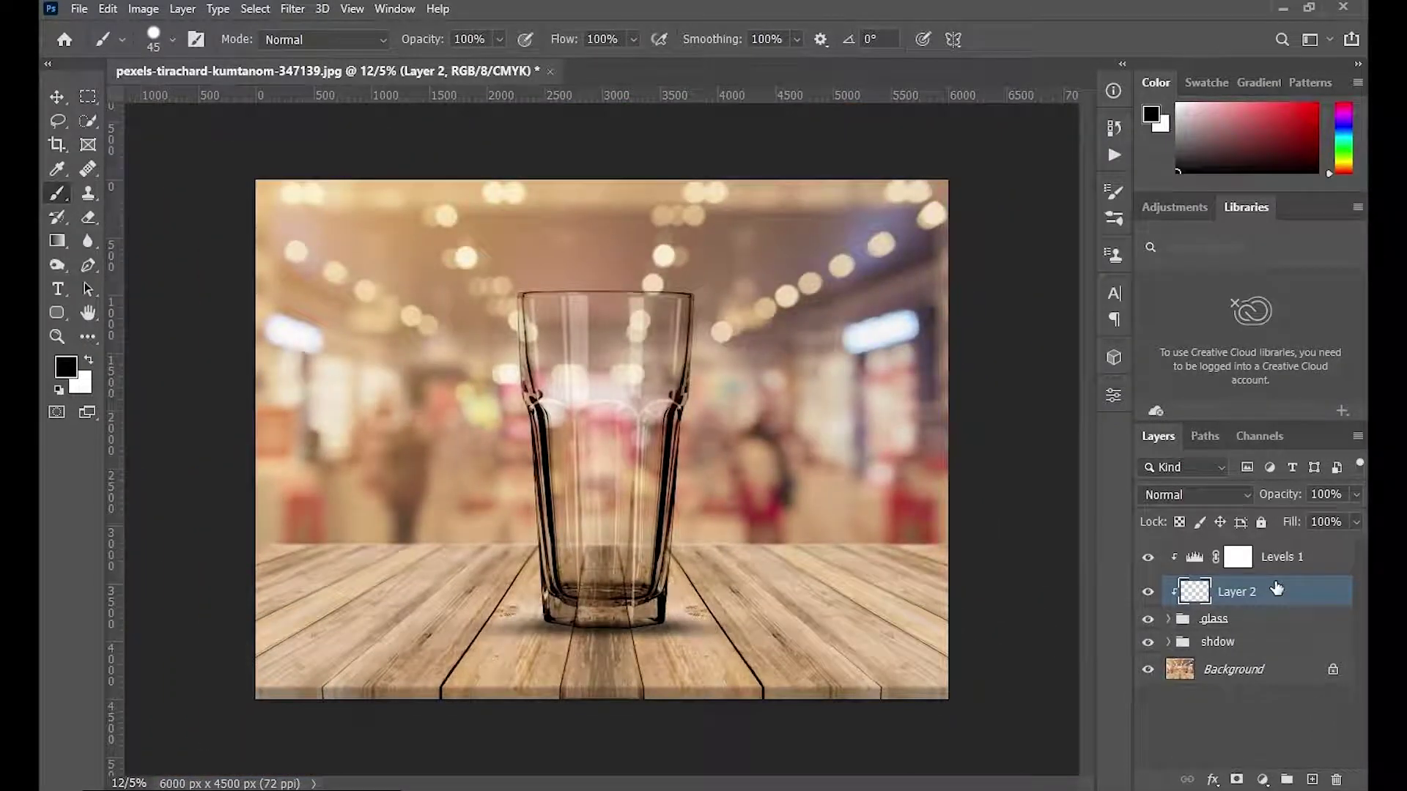
left_click(1275, 567)
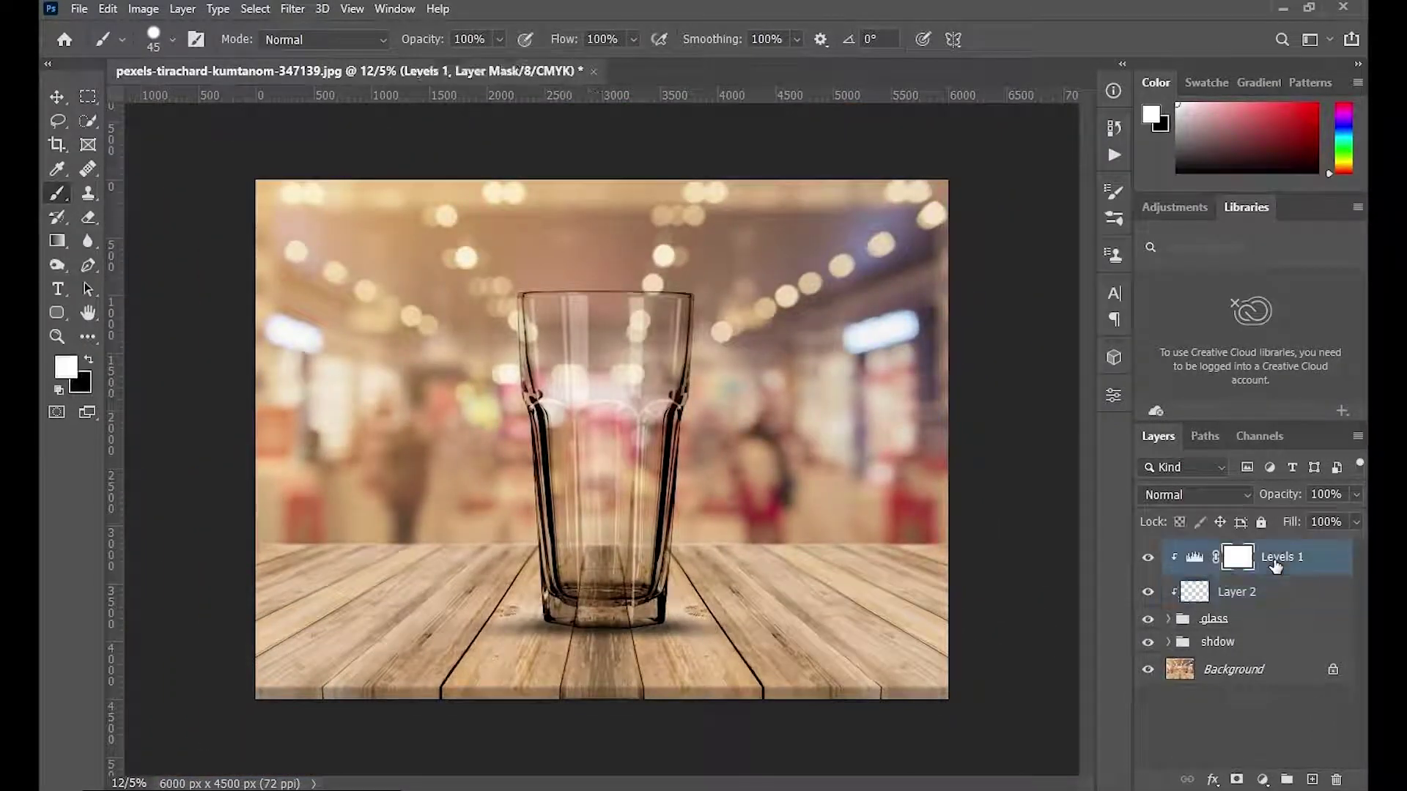
left_click(1288, 586, "shift")
left_click(1292, 620, "shift")
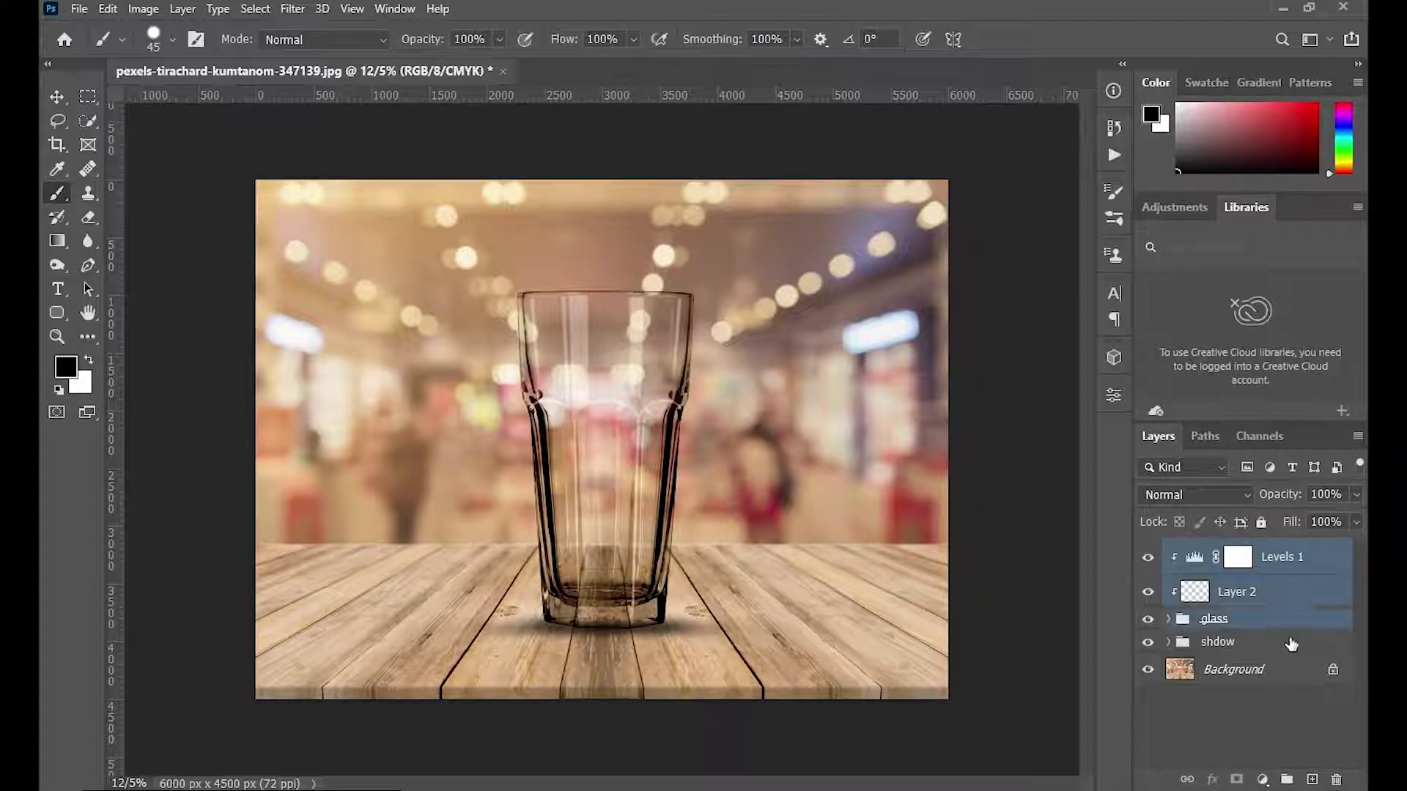
left_click(1290, 649, "shift")
left_click(1287, 778)
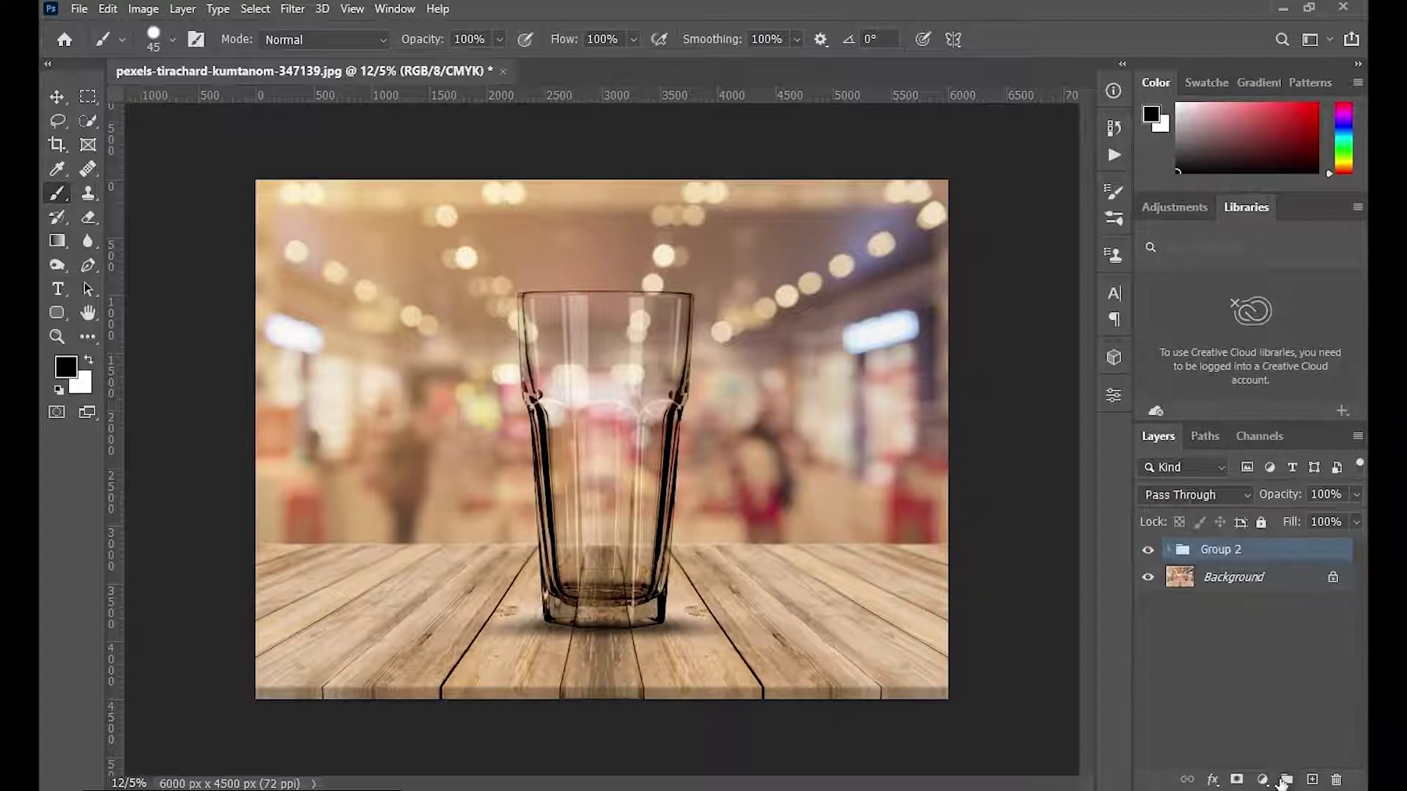
Toggle the visibility of the combined glass and shadow group to compare the scene with and without it
key("ctrl+plus")
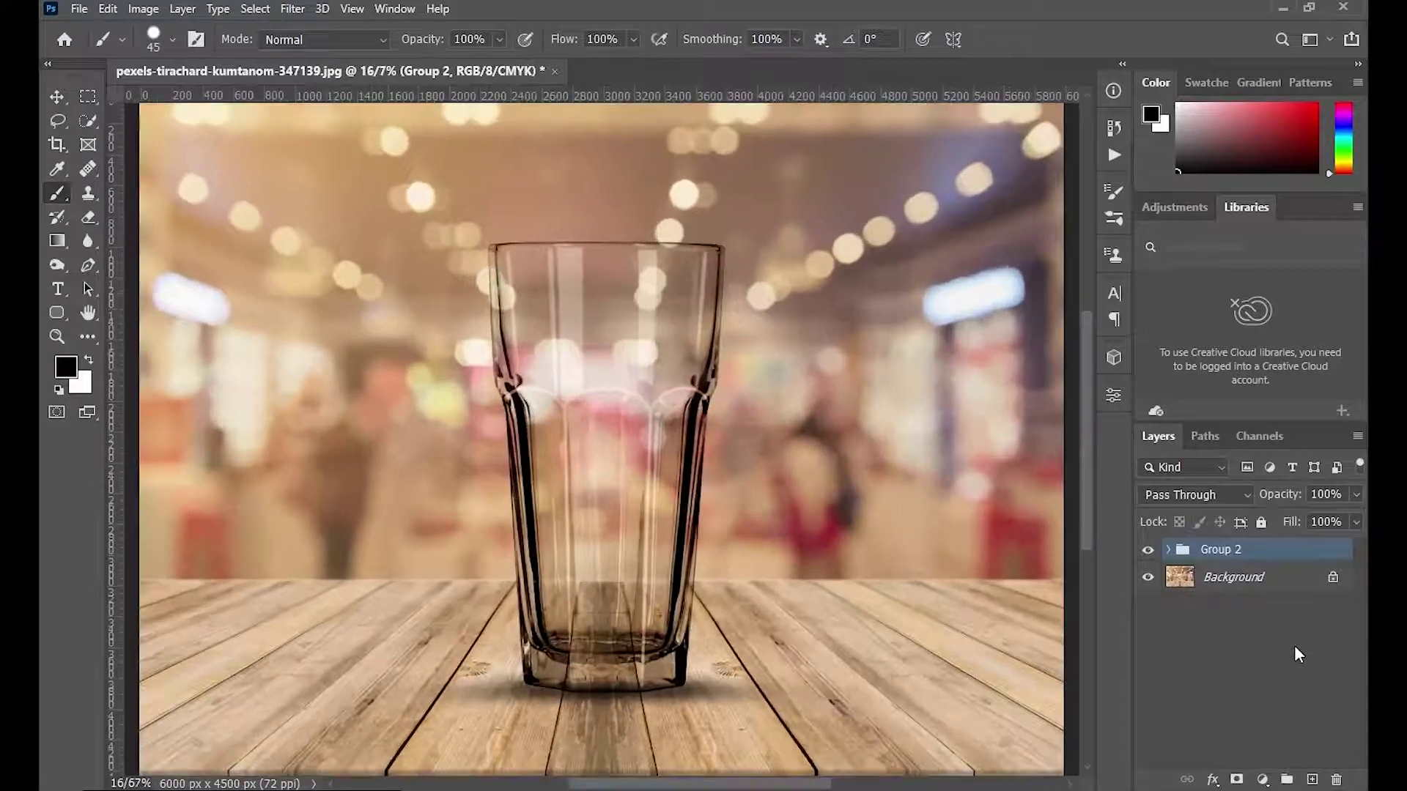
left_click(1147, 550)
left_click(1147, 550)
left_click(1147, 550)
left_click(1148, 550)
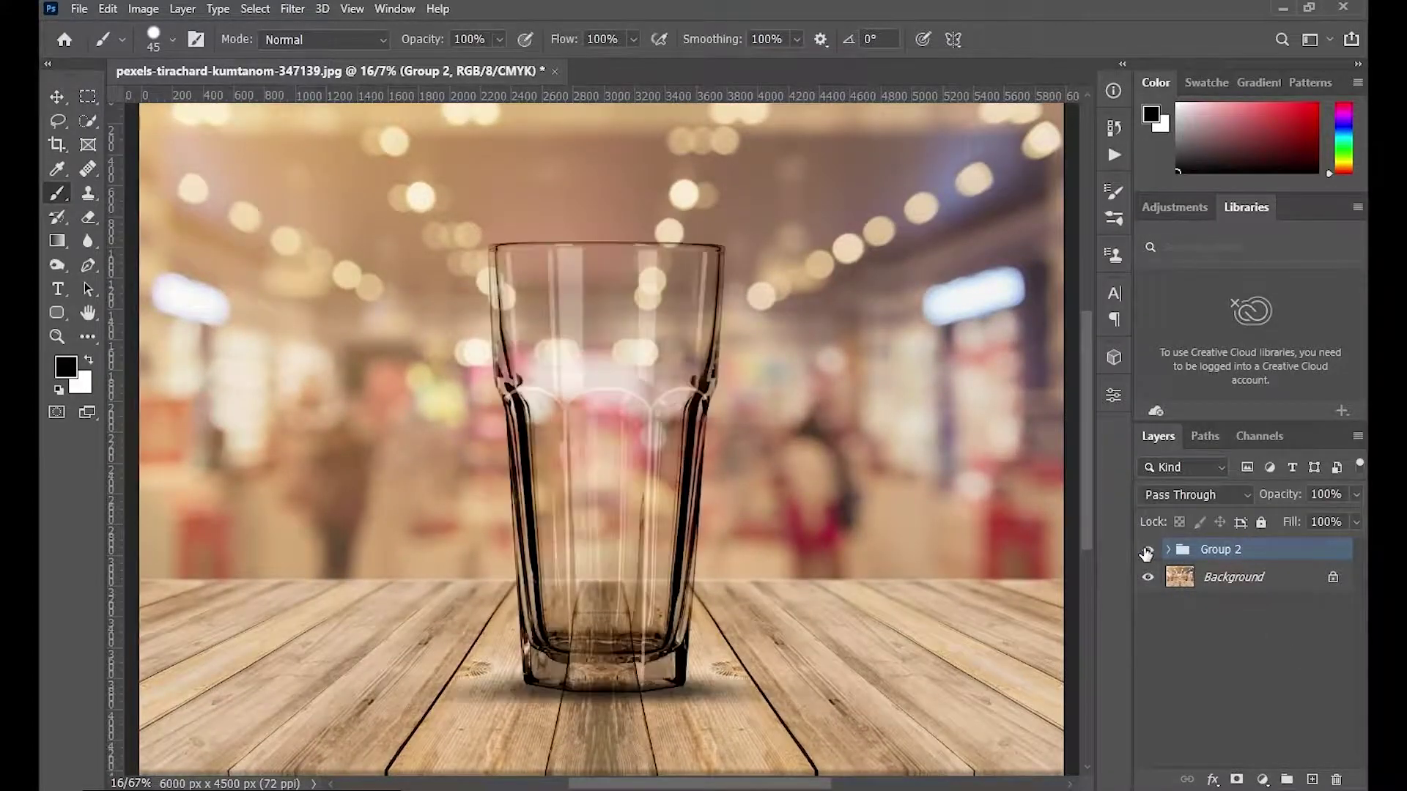